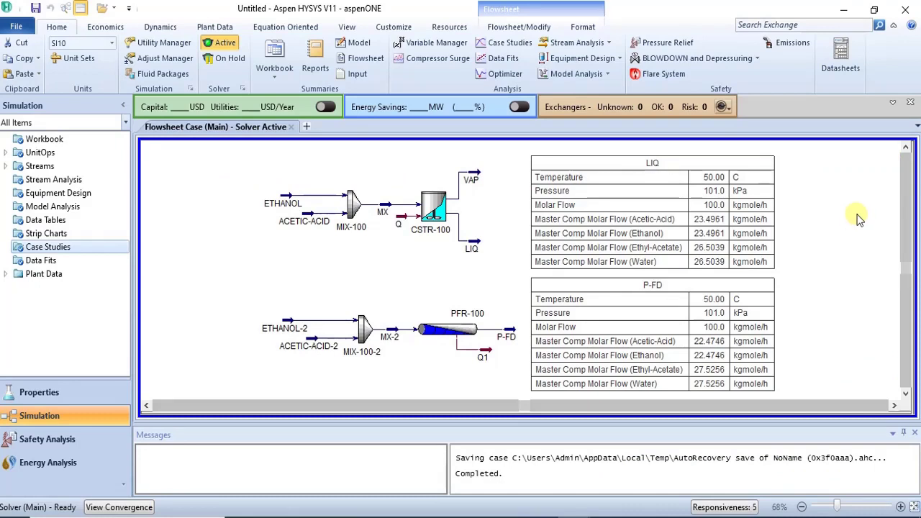
# - Open the reaction results of the CSTR-100 reactor, showing the reaction extents
pyautogui.click(432, 206)
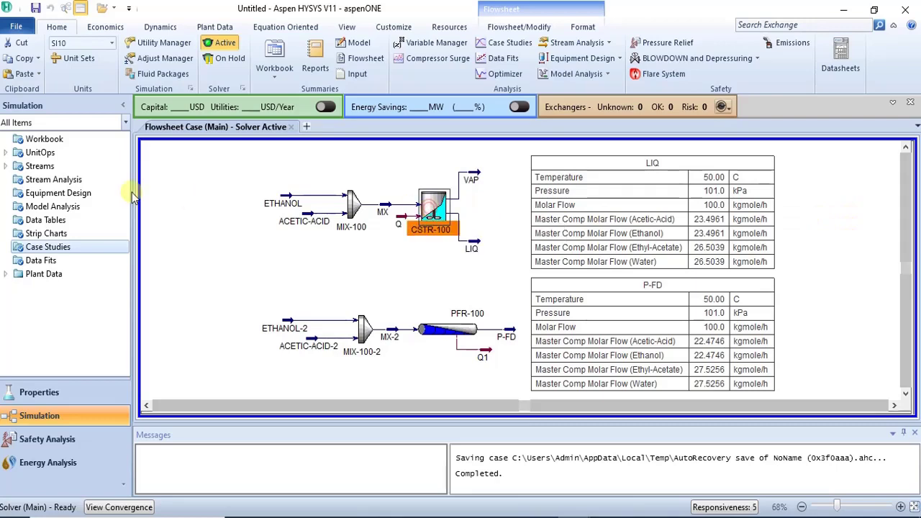
pyautogui.moveTo(308, 123); pyautogui.dragTo(309, 26)
pyautogui.click(39, 93)
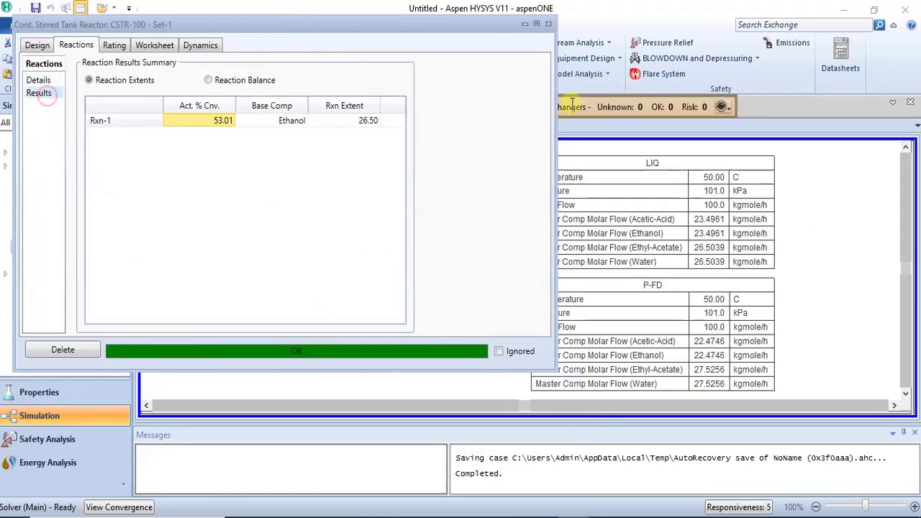
# - Compare the PFR-100 reaction results side by side with those of CSTR-100, and close both reactor windows
pyautogui.moveTo(302, 29); pyautogui.dragTo(319, 373)
pyautogui.doubleClick(443, 344)
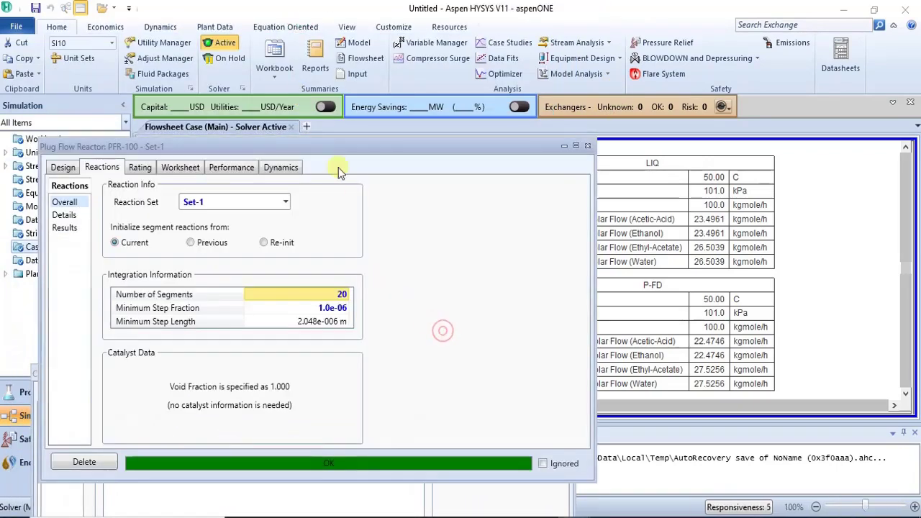
pyautogui.moveTo(338, 144); pyautogui.dragTo(643, 193)
pyautogui.click(273, 376)
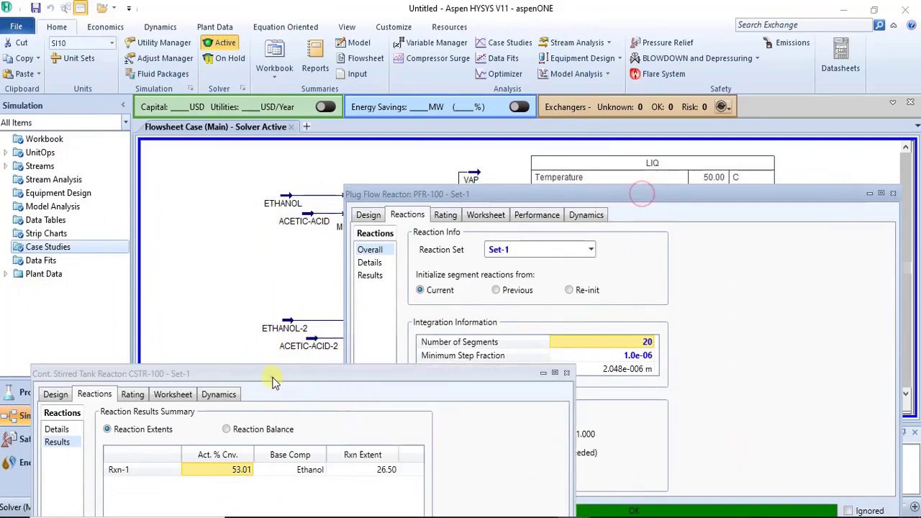
pyautogui.moveTo(273, 381); pyautogui.dragTo(221, 44)
pyautogui.moveTo(574, 194); pyautogui.dragTo(576, 131)
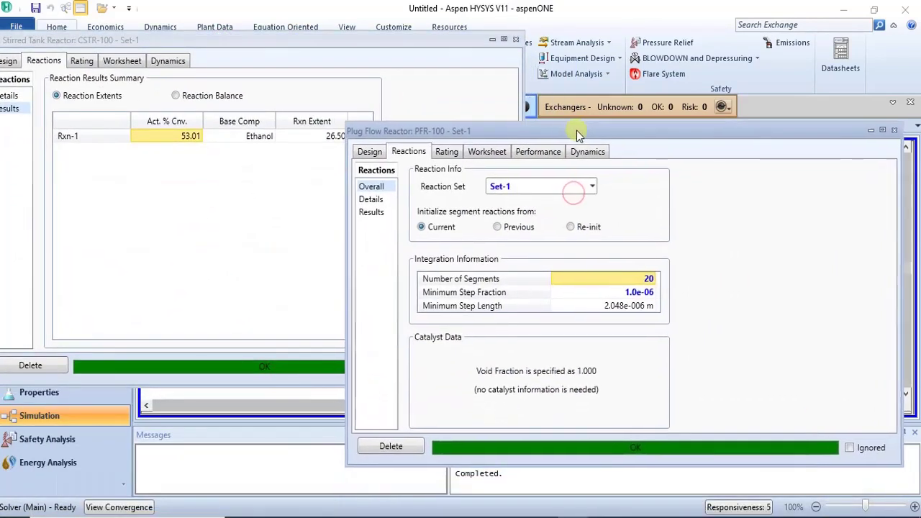
pyautogui.click(382, 215)
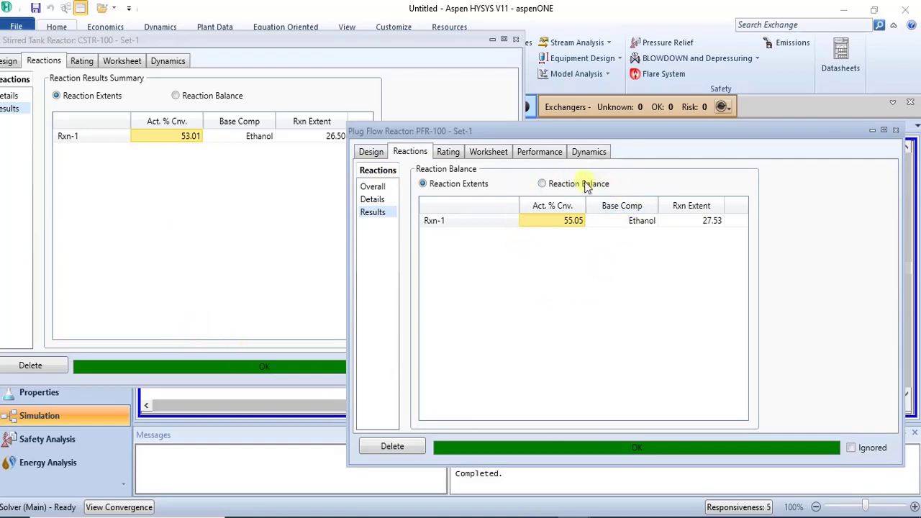
pyautogui.click(495, 215)
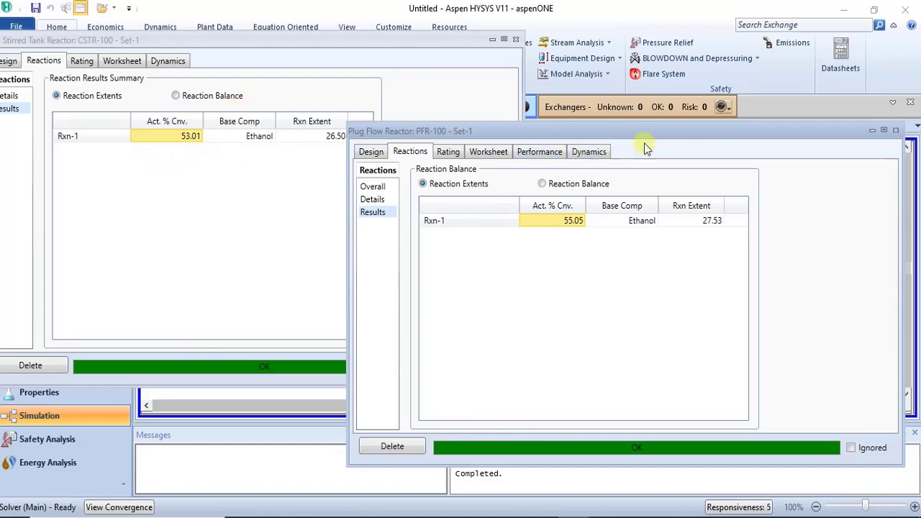
pyautogui.click(895, 130)
pyautogui.click(515, 40)
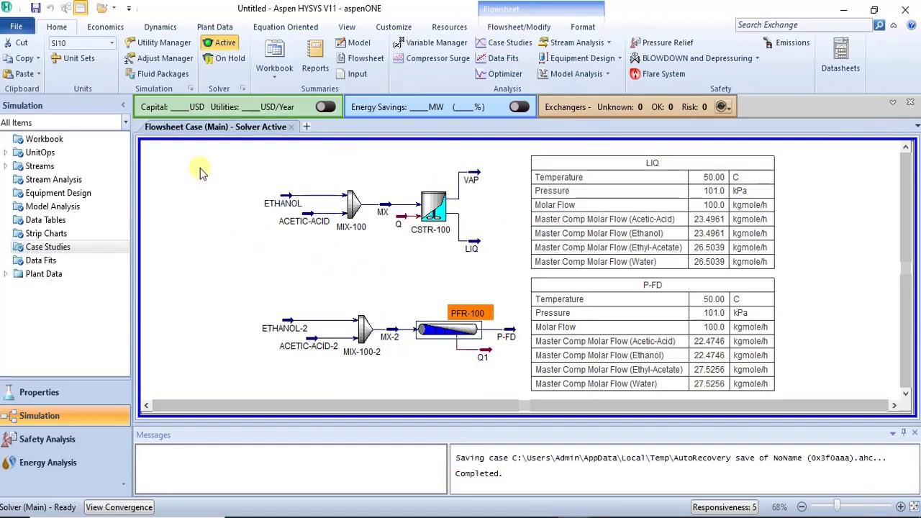
pyautogui.click(216, 217)
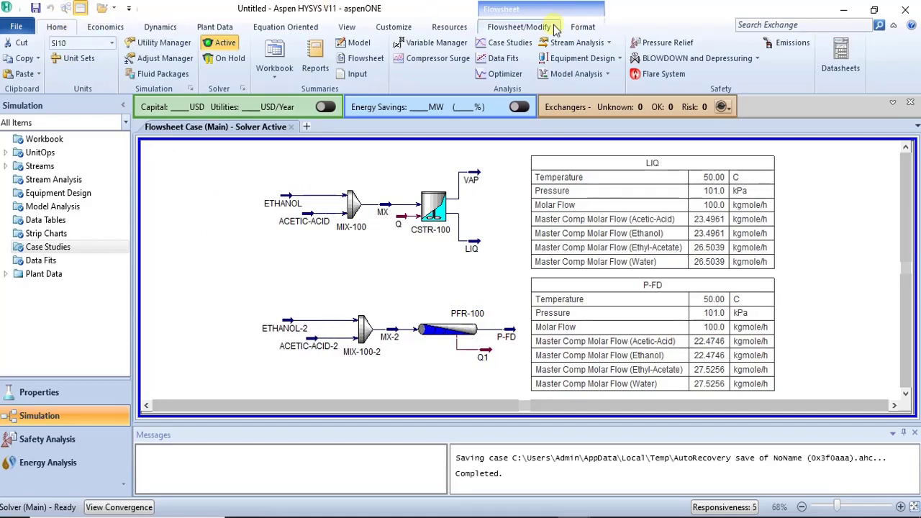
pyautogui.click(524, 25)
pyautogui.click(582, 27)
pyautogui.click(517, 29)
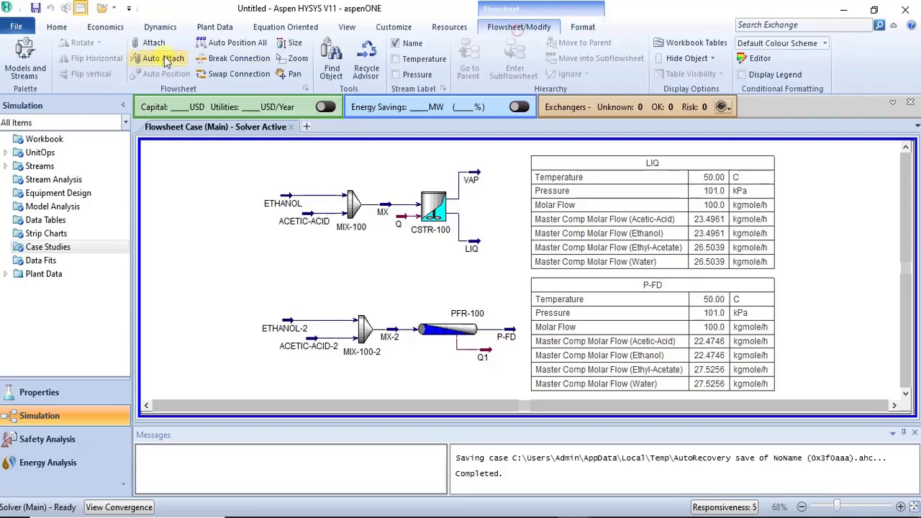
# - Add two case studies to the simulation and open Case Study 1
pyautogui.click(61, 29)
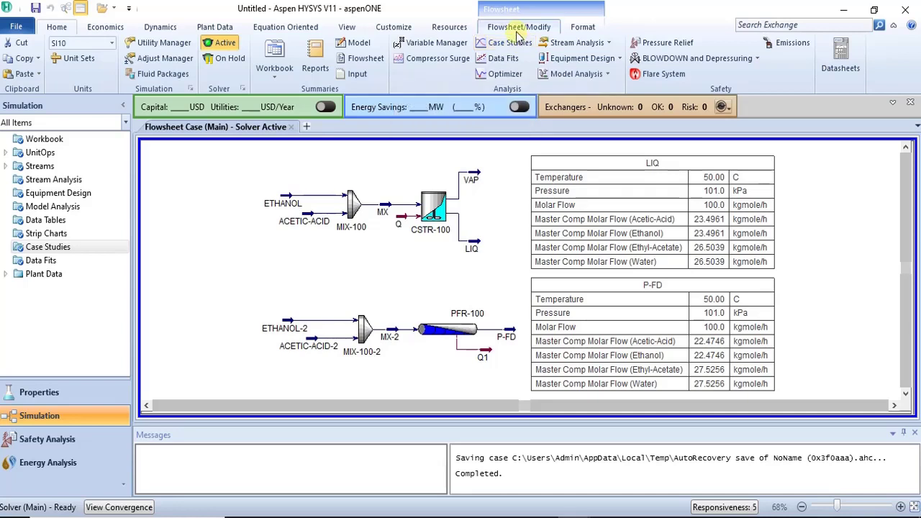
pyautogui.click(501, 44)
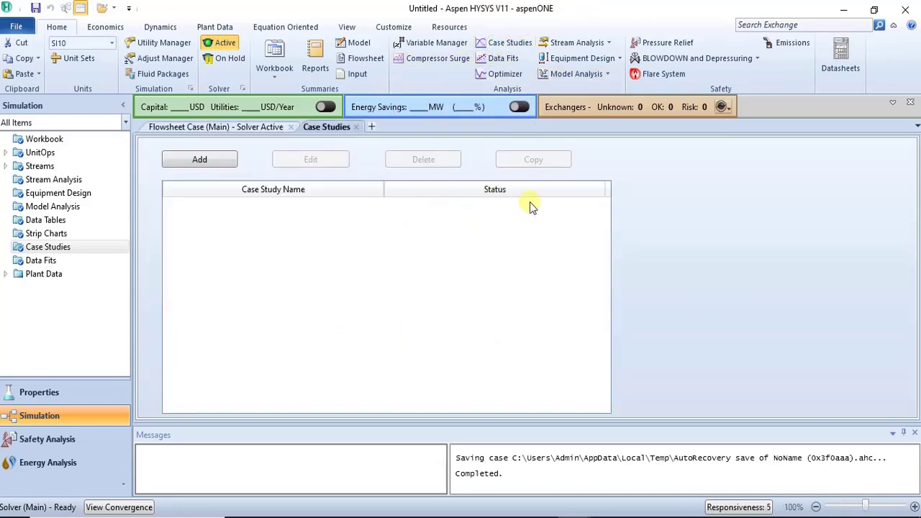
pyautogui.click(216, 126)
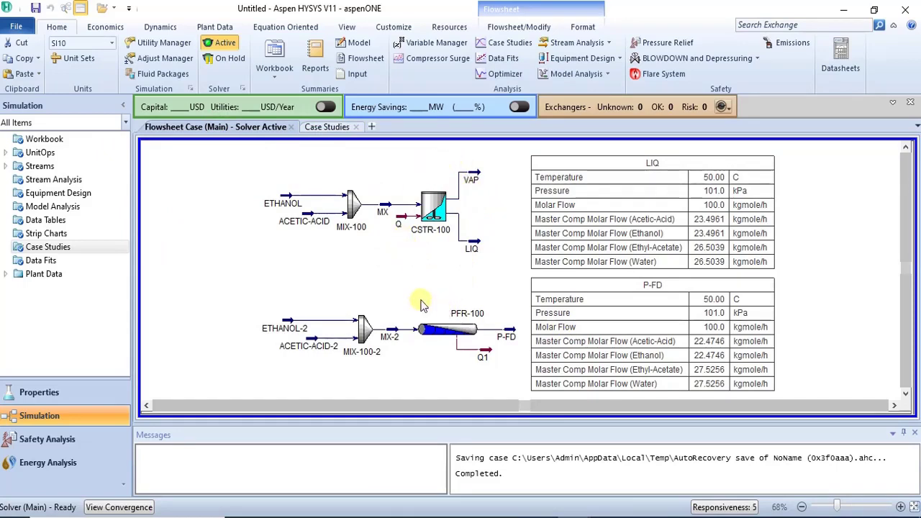
pyautogui.click(324, 128)
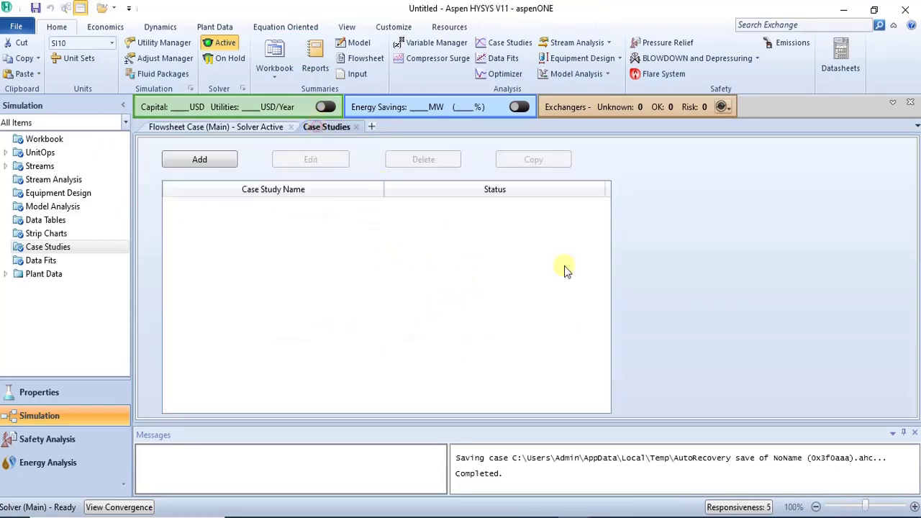
pyautogui.click(193, 161)
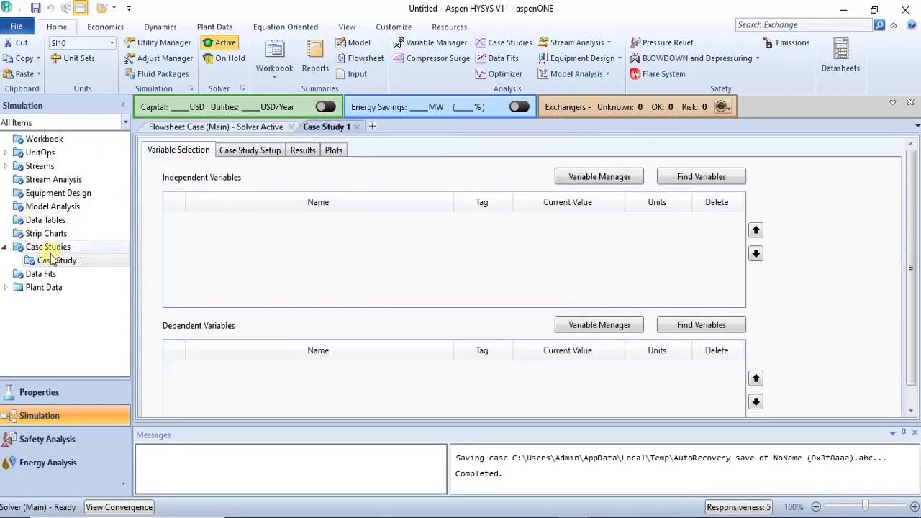
pyautogui.doubleClick(49, 249)
pyautogui.click(210, 163)
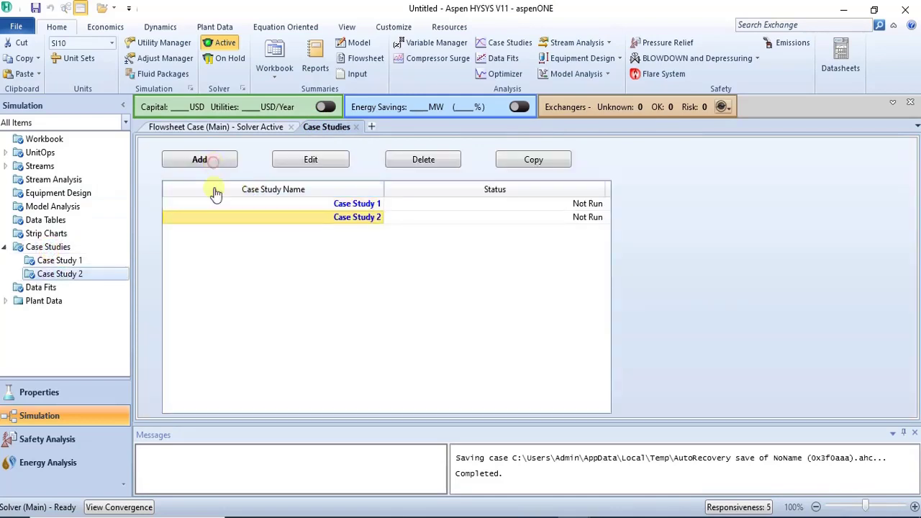
pyautogui.click(91, 259)
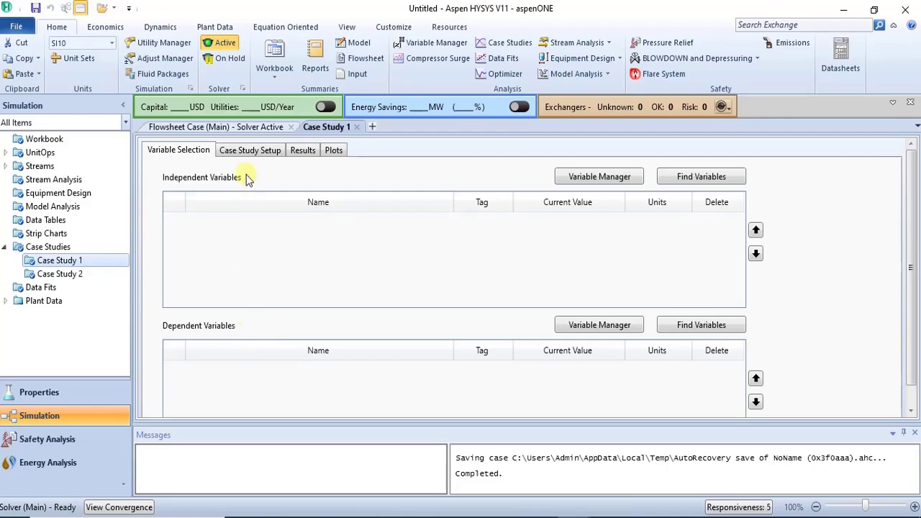
# - Check the volume, diameter and height in the CSTR-100 sizing data on the flowsheet, and close the reactor window
pyautogui.click(236, 127)
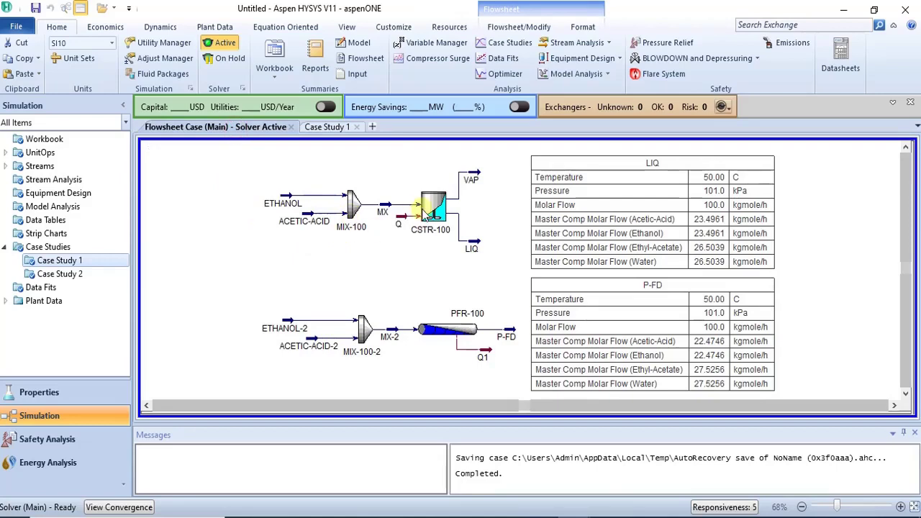
pyautogui.doubleClick(431, 208)
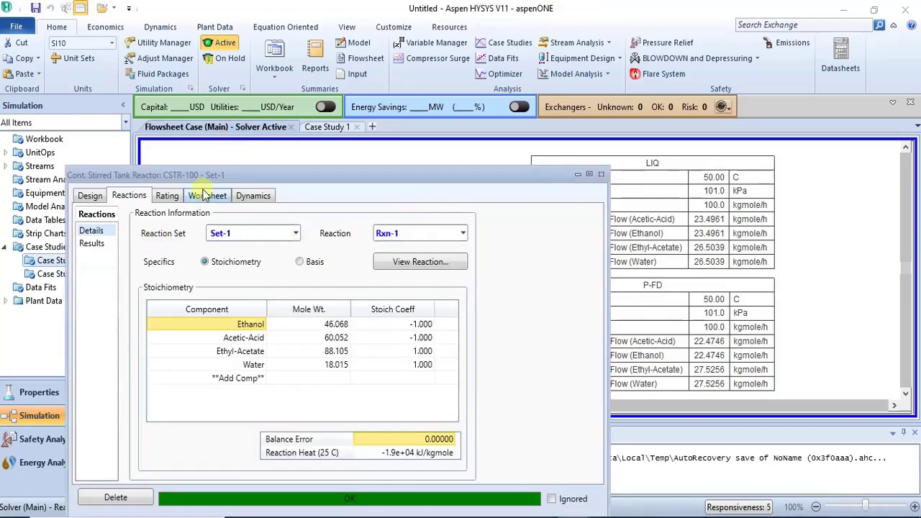
pyautogui.click(172, 199)
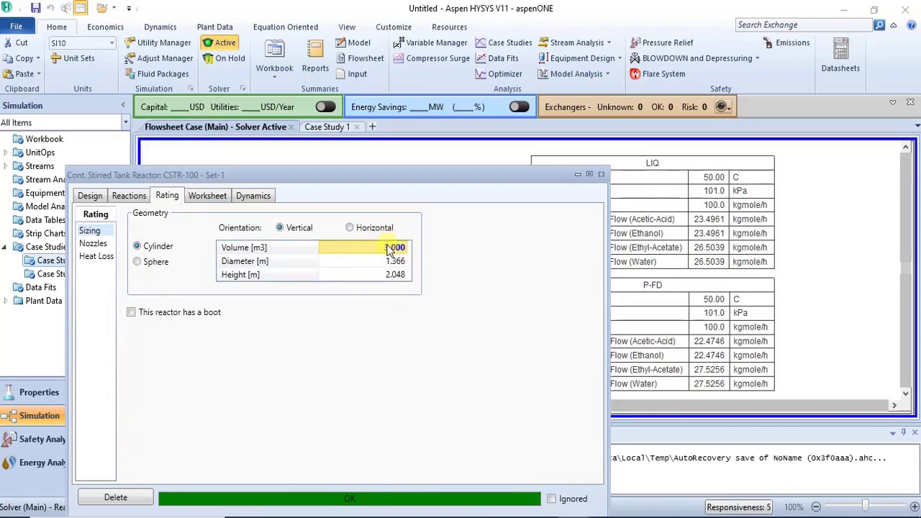
pyautogui.moveTo(386, 251)
pyautogui.moveTo(407, 264)
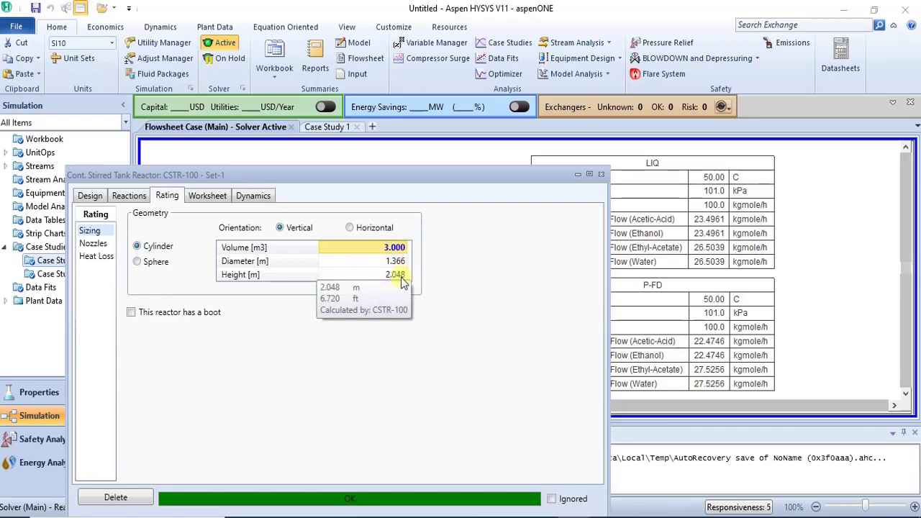
pyautogui.moveTo(381, 284)
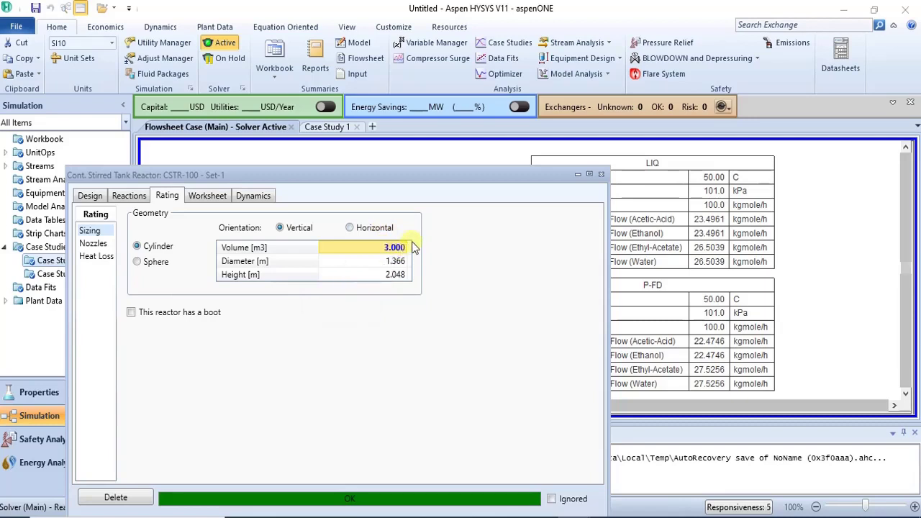
pyautogui.click(601, 174)
# - Examine the specified and calculated conditions of the ETHANOL feed stream, and close its window
pyautogui.doubleClick(281, 195)
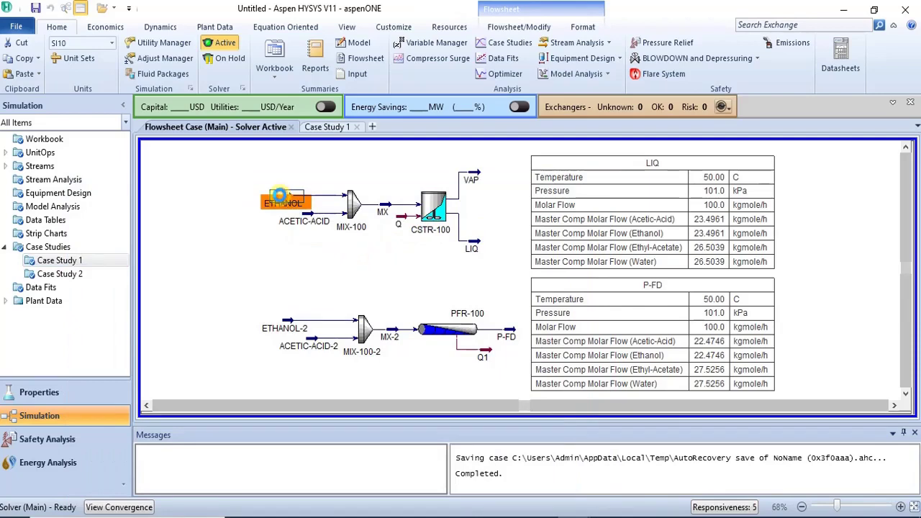
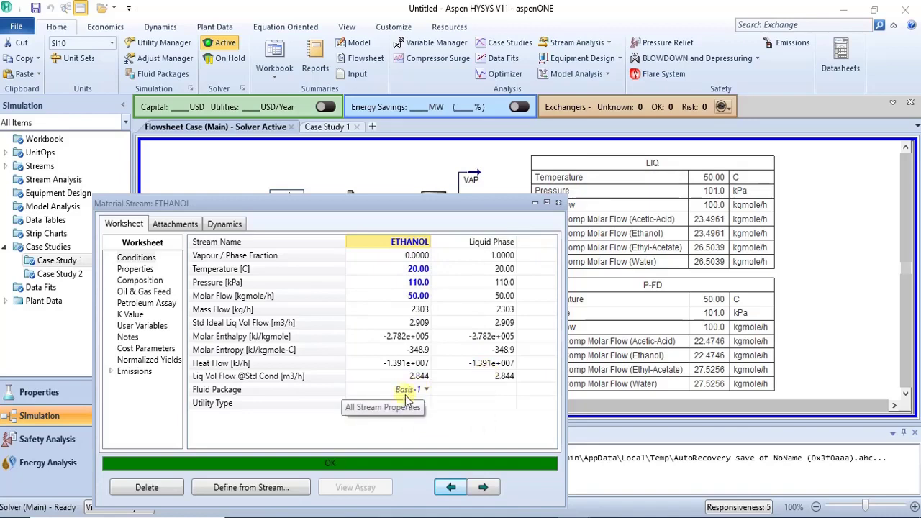
pyautogui.moveTo(461, 204); pyautogui.dragTo(473, 127)
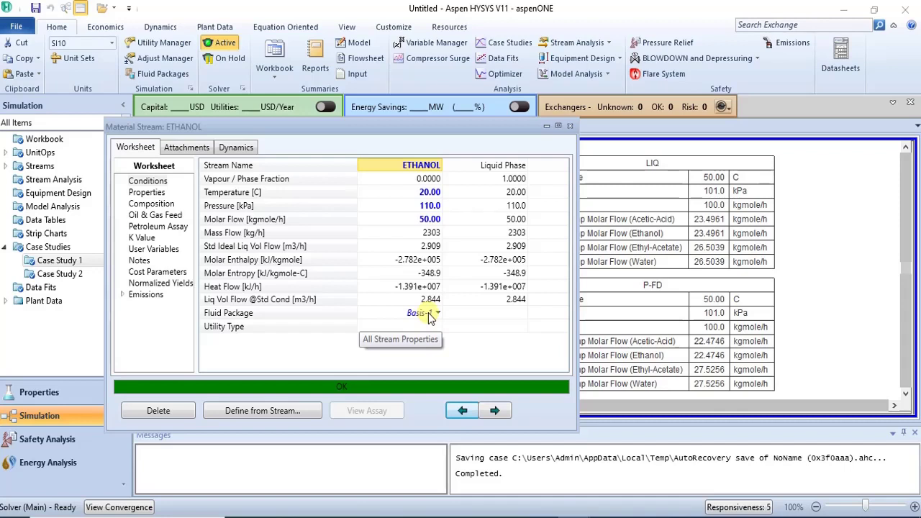
pyautogui.moveTo(429, 208)
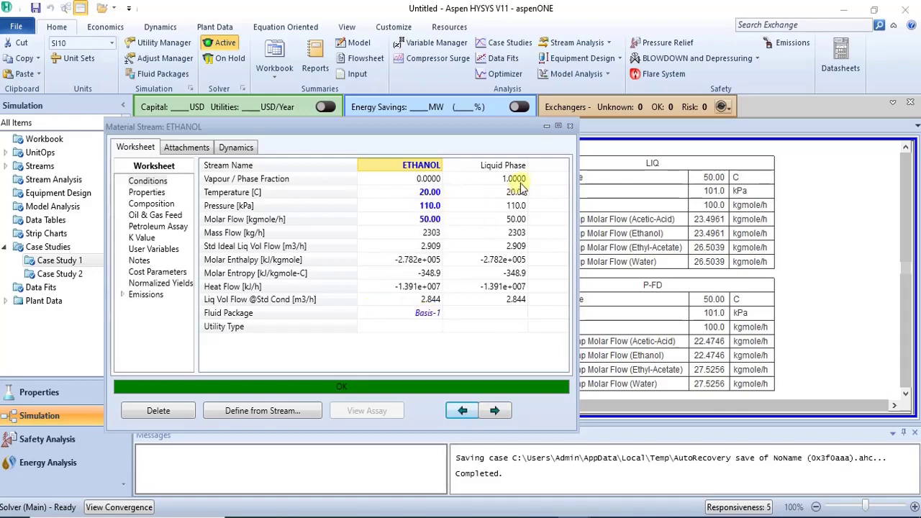
pyautogui.moveTo(505, 287)
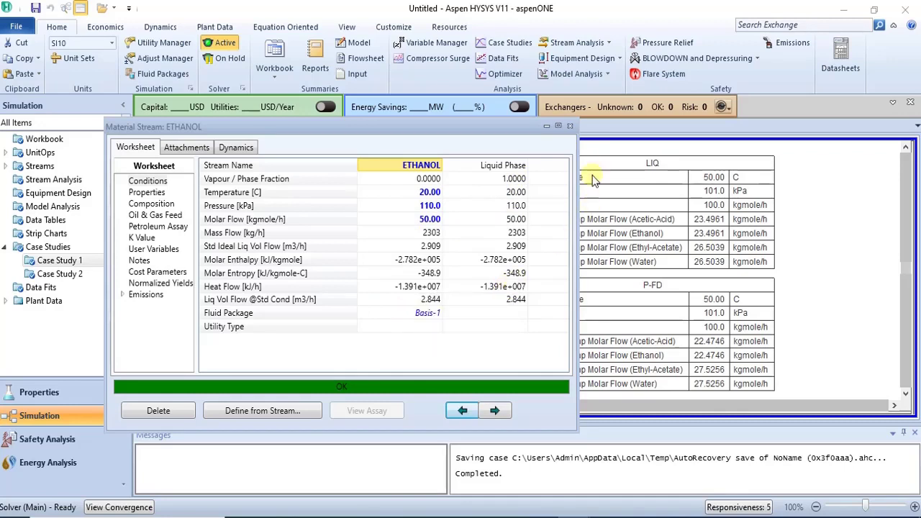
pyautogui.click(571, 126)
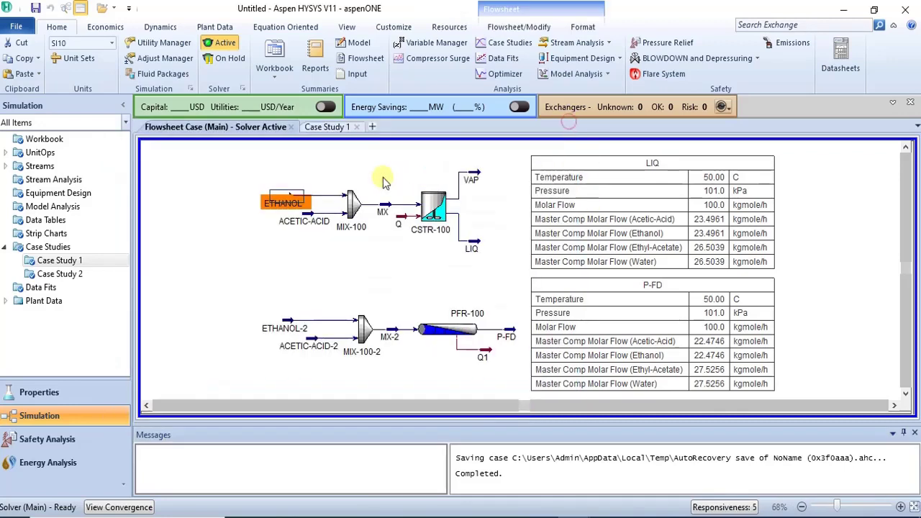
# - Pick the Tank Volume of CSTR-100 as an independent variable for Case Study 1
pyautogui.click(325, 126)
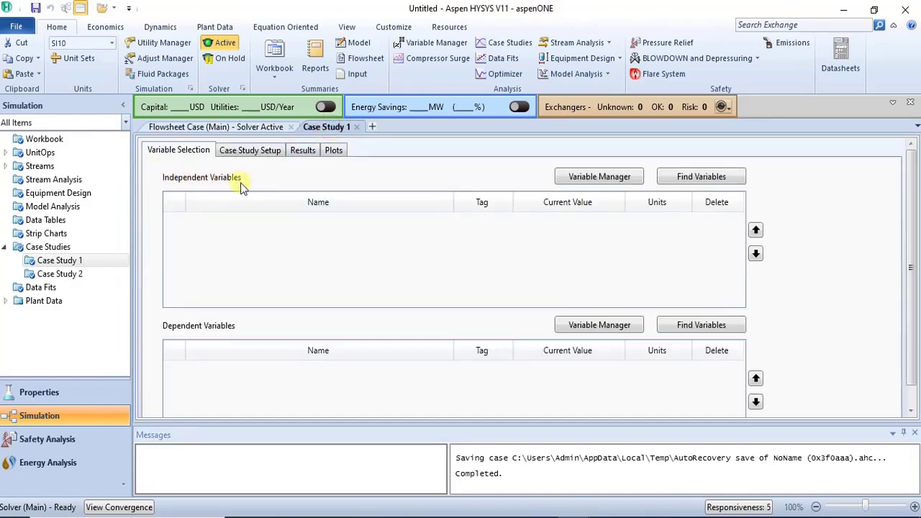
pyautogui.click(723, 182)
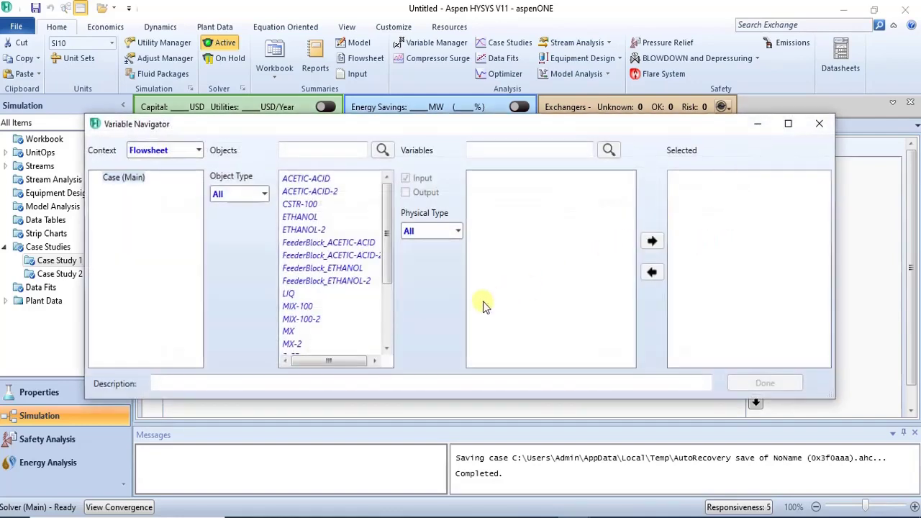
pyautogui.click(390, 315)
pyautogui.click(386, 181)
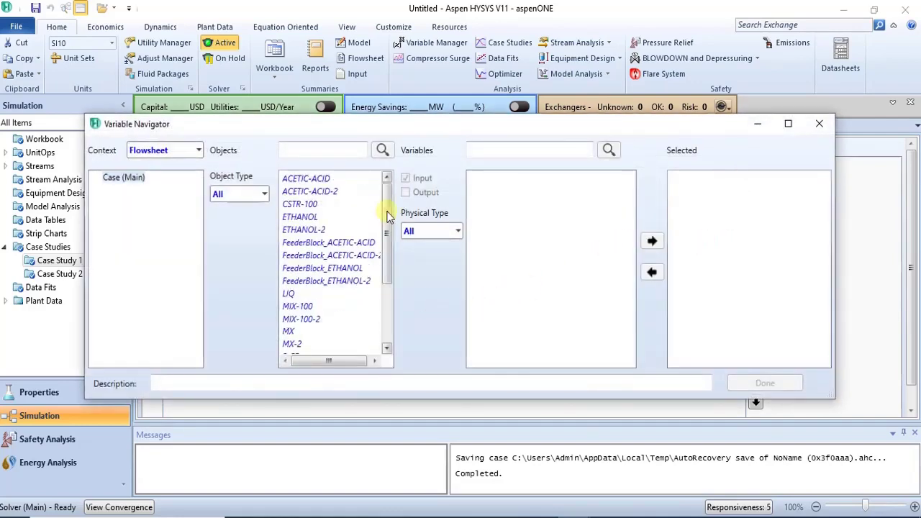
pyautogui.click(297, 206)
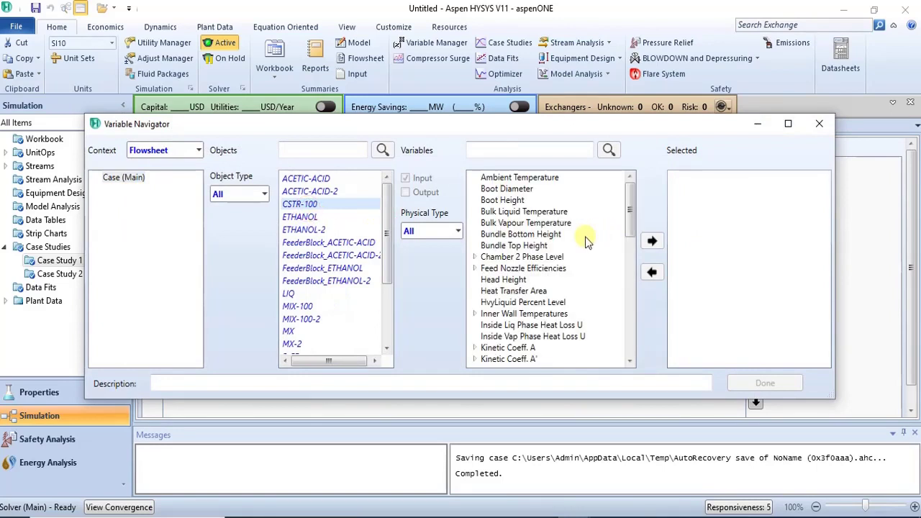
pyautogui.click(632, 338)
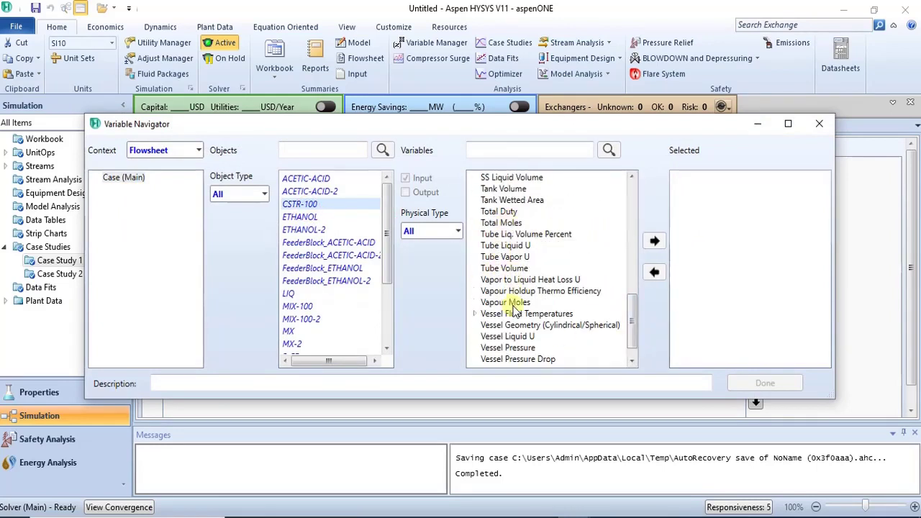
pyautogui.click(503, 189)
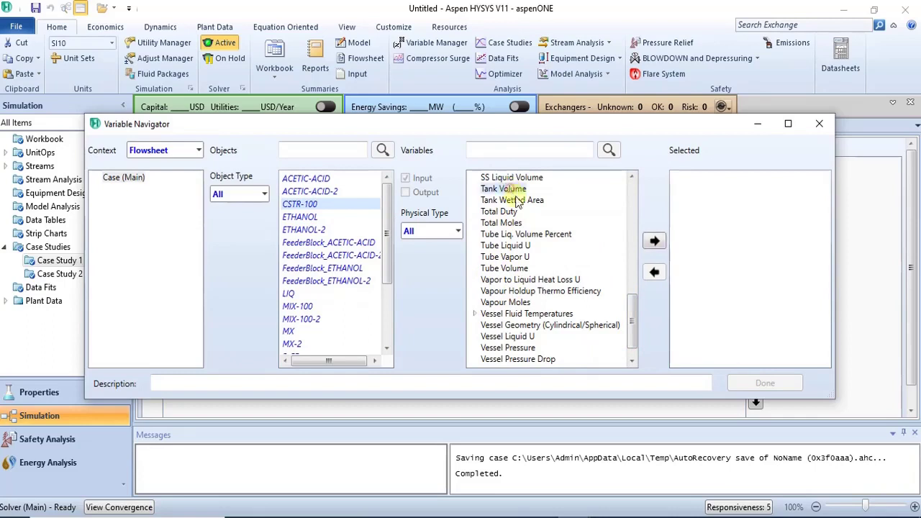
pyautogui.click(654, 242)
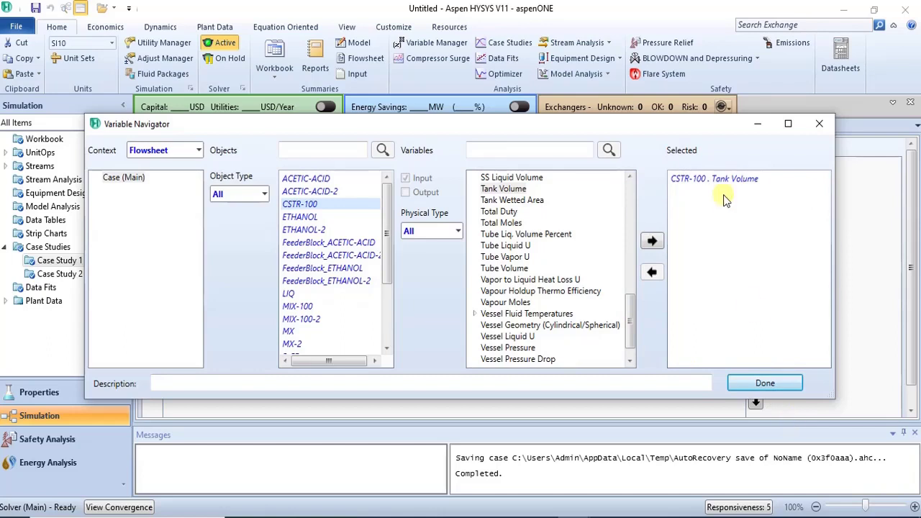
pyautogui.click(742, 385)
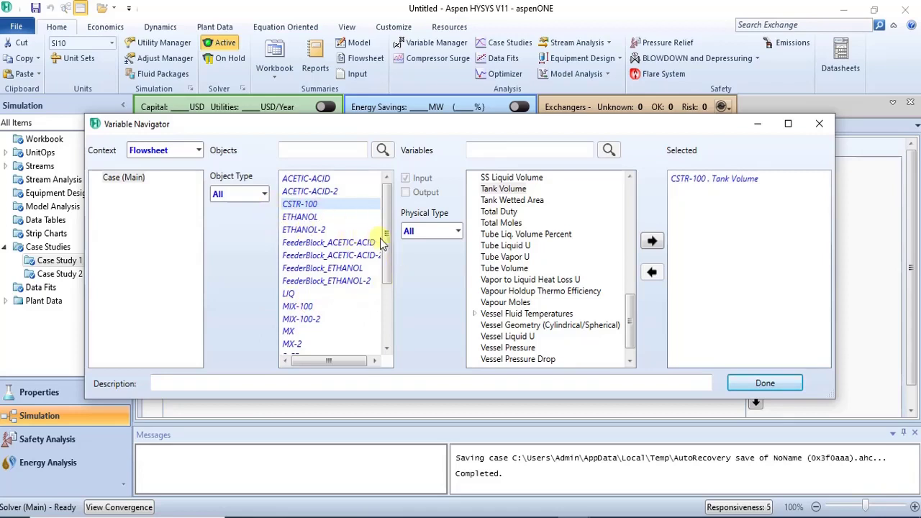
# - Review the available objects by filtering for Streams and UnitOps, restore the All object type, and select CSTR-100 again
pyautogui.moveTo(386, 246); pyautogui.dragTo(397, 188)
pyautogui.click(263, 194)
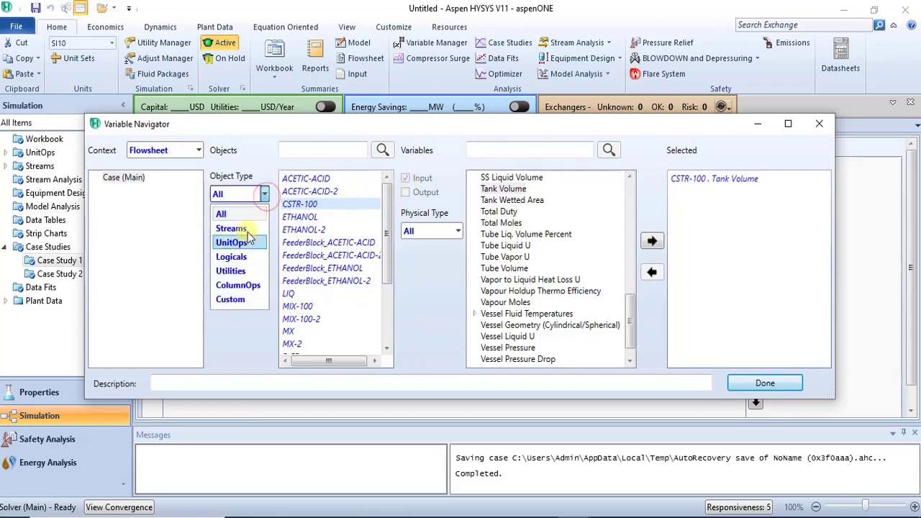
pyautogui.click(251, 230)
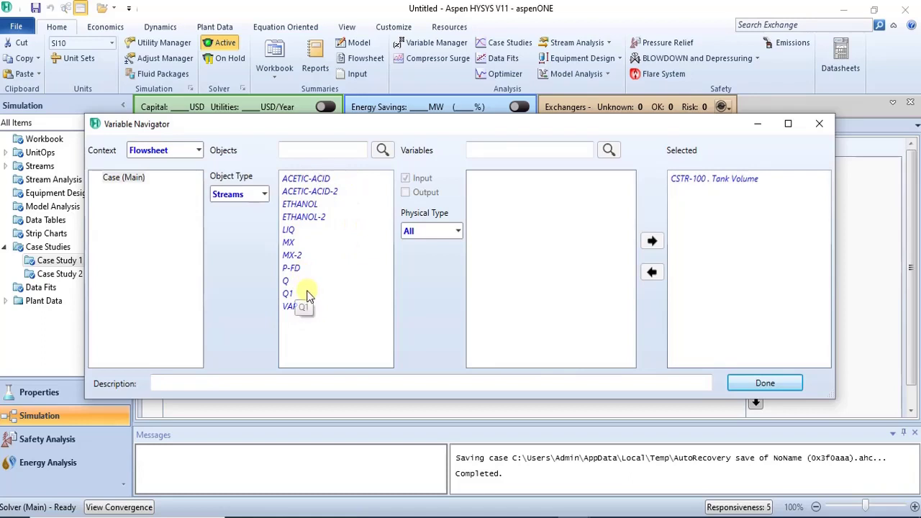
pyautogui.click(264, 195)
pyautogui.click(244, 242)
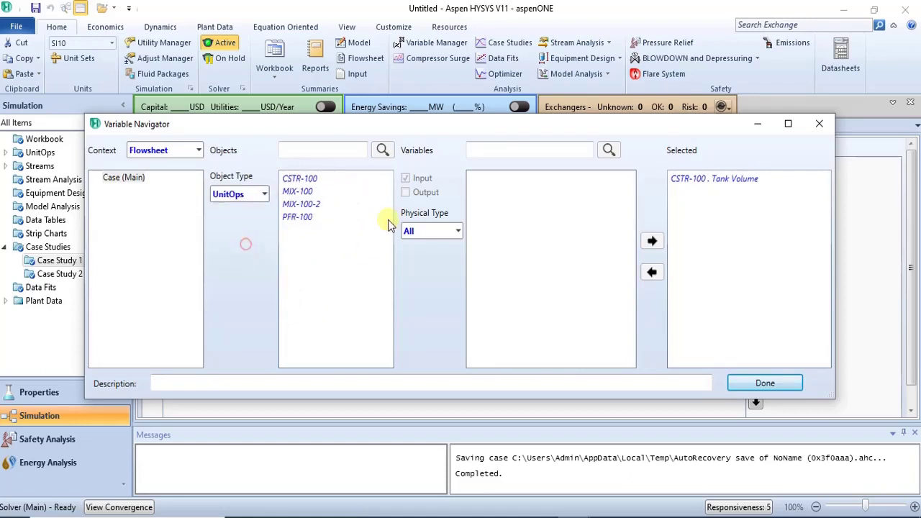
pyautogui.click(265, 194)
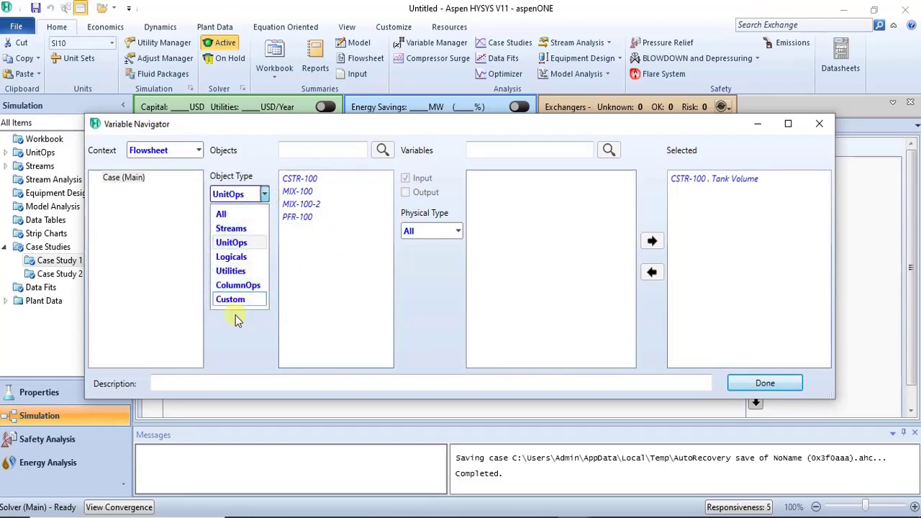
pyautogui.click(265, 214)
pyautogui.moveTo(386, 199)
pyautogui.mouseDown()
pyautogui.moveTo(378, 303)
pyautogui.moveTo(394, 207)
pyautogui.mouseUp()
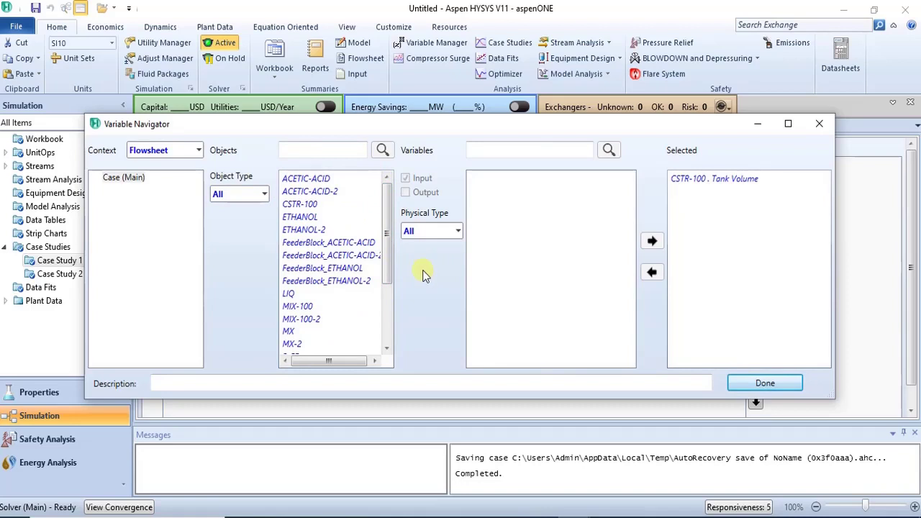
pyautogui.moveTo(388, 255); pyautogui.dragTo(391, 181)
pyautogui.click(290, 205)
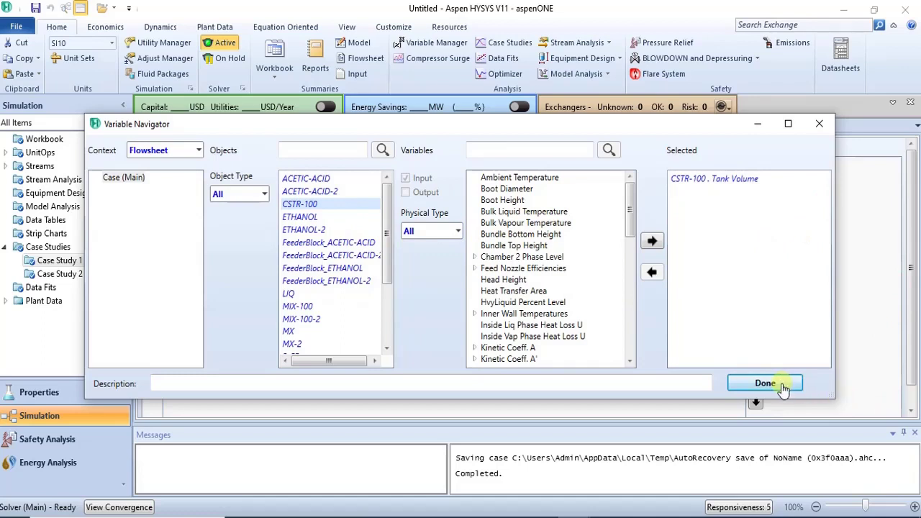
# - Remove the CSTR-100 Tank Volume from the selected independent variables
pyautogui.moveTo(628, 225); pyautogui.dragTo(635, 352)
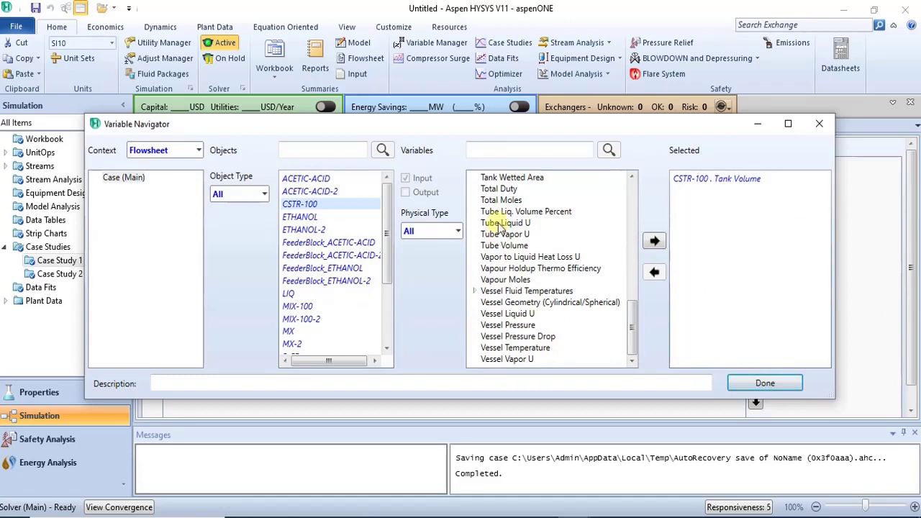
pyautogui.click(632, 177)
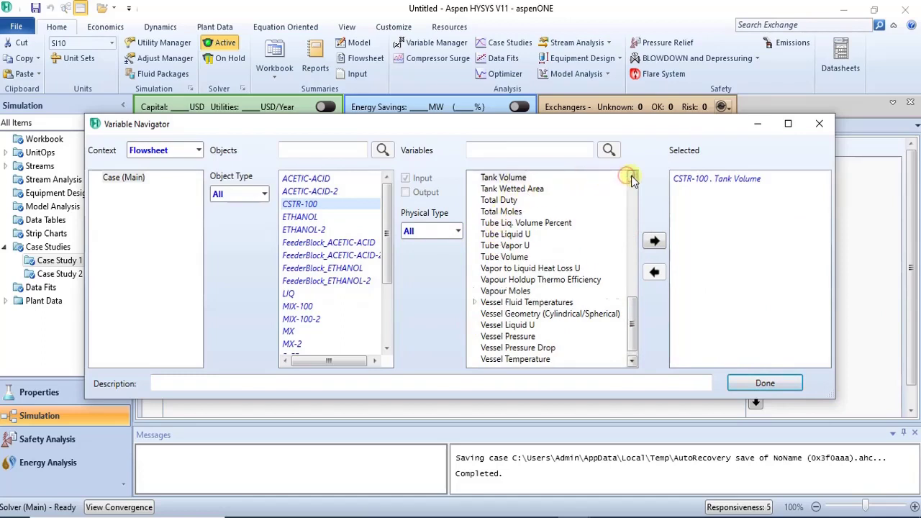
pyautogui.click(719, 180)
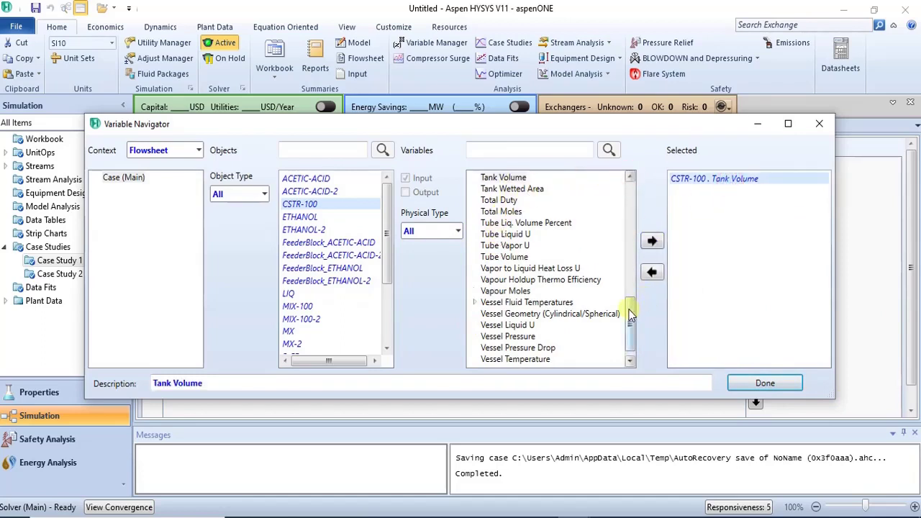
pyautogui.click(627, 360)
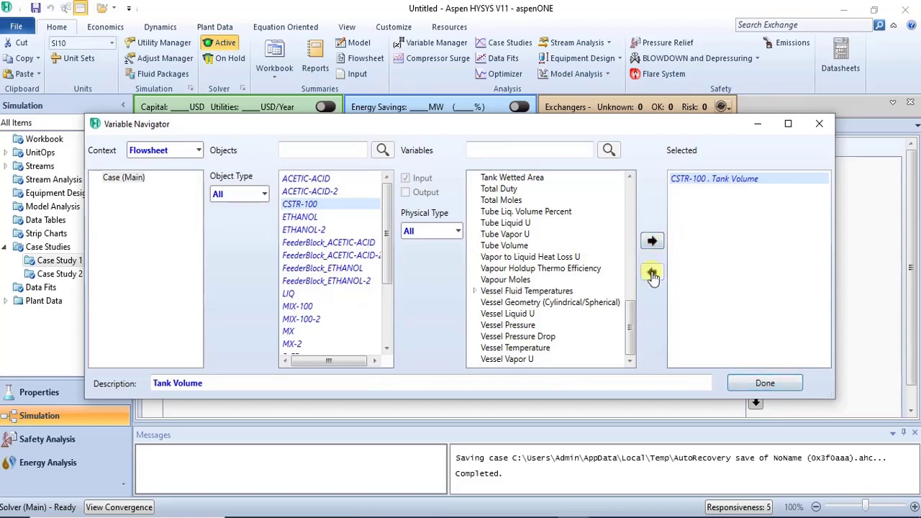
pyautogui.click(651, 271)
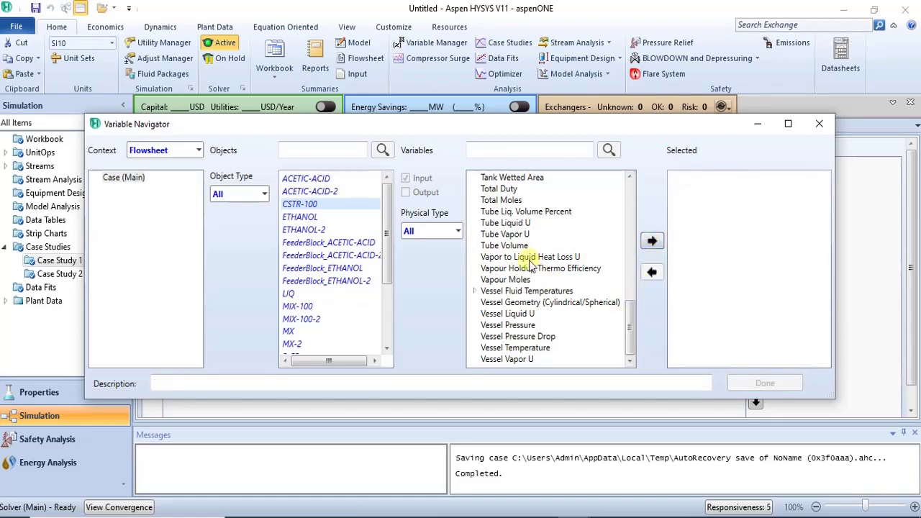
# - Add the CSTR-100 Tank Volume back to the selected variables and accept it as the independent variable
pyautogui.click(631, 176)
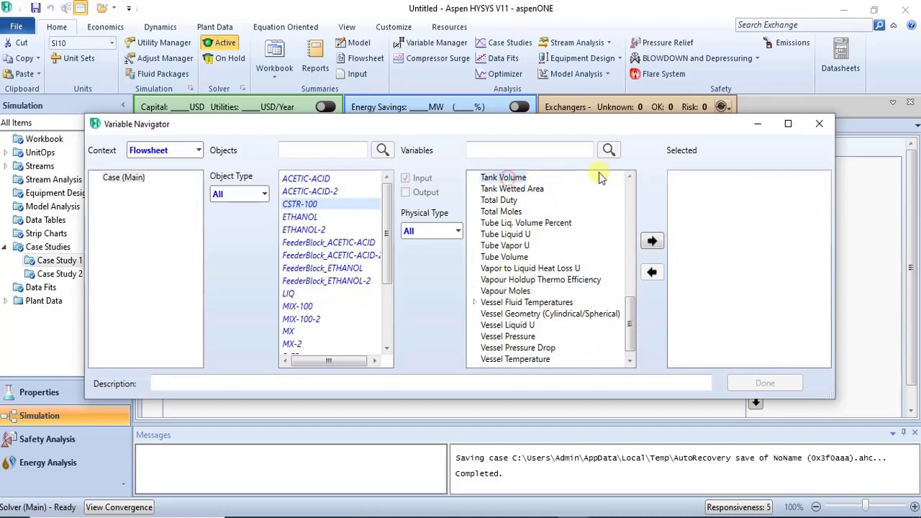
pyautogui.click(630, 176)
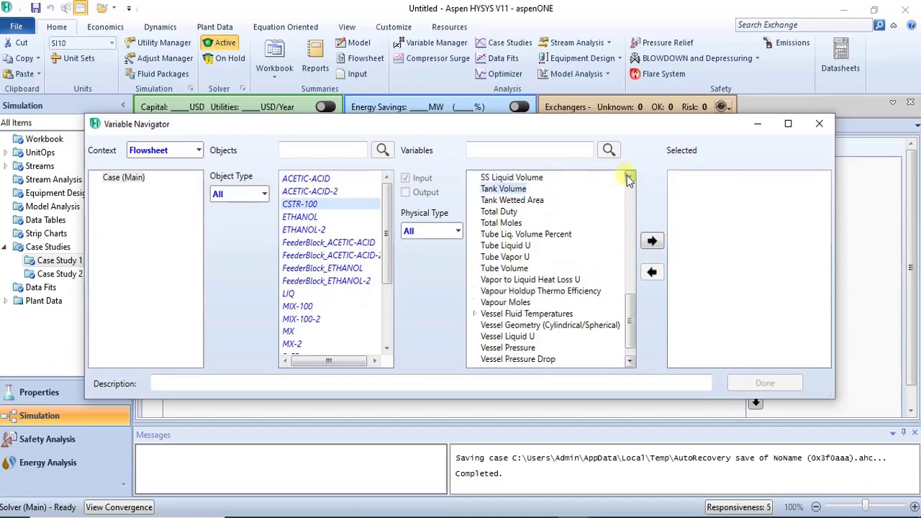
pyautogui.click(651, 243)
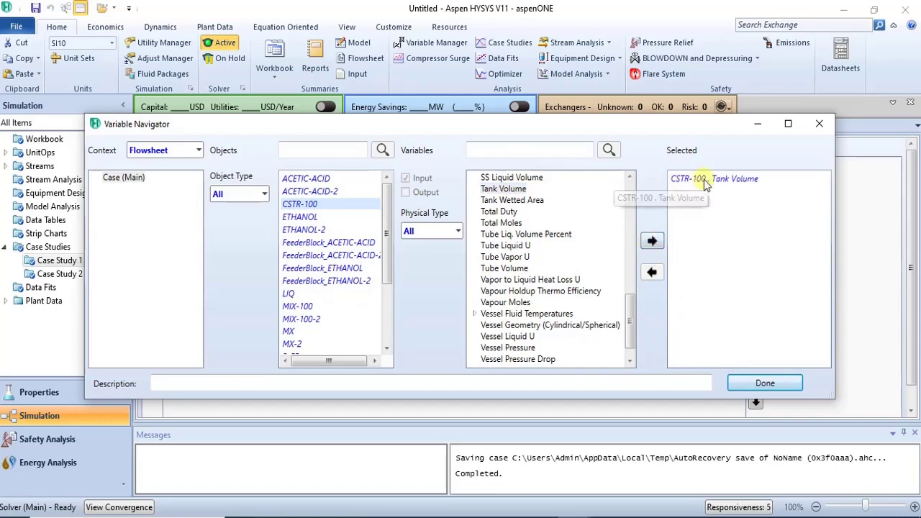
pyautogui.click(757, 384)
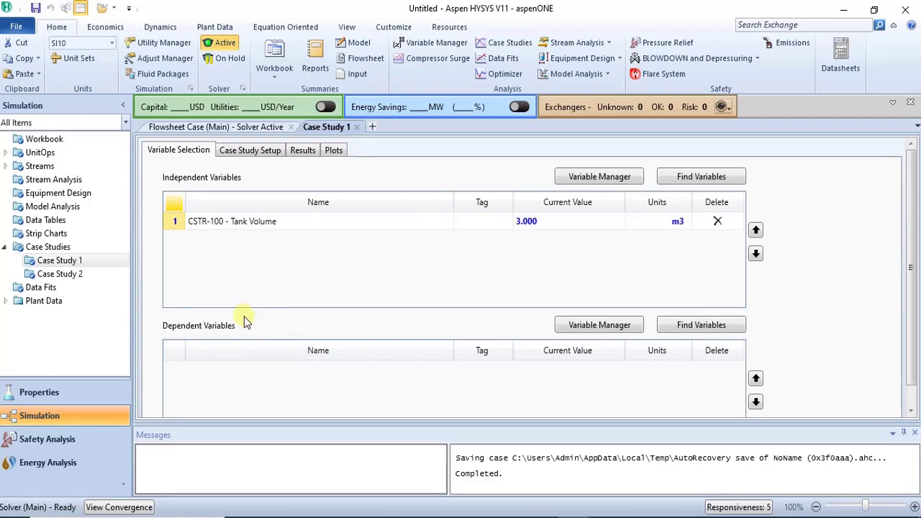
# - Examine the conditions of the ETHANOL feed and LIQ product streams on the flowsheet, and close their windows
pyautogui.click(225, 127)
pyautogui.doubleClick(291, 208)
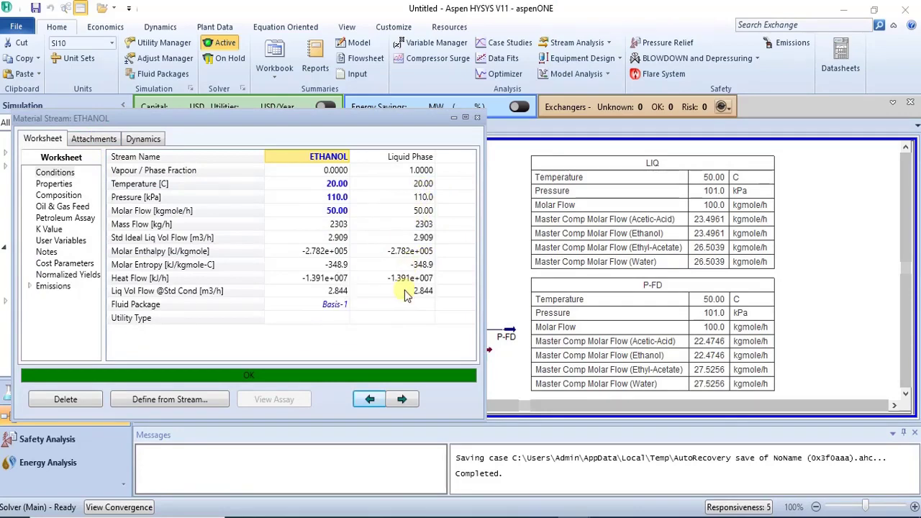
pyautogui.click(479, 118)
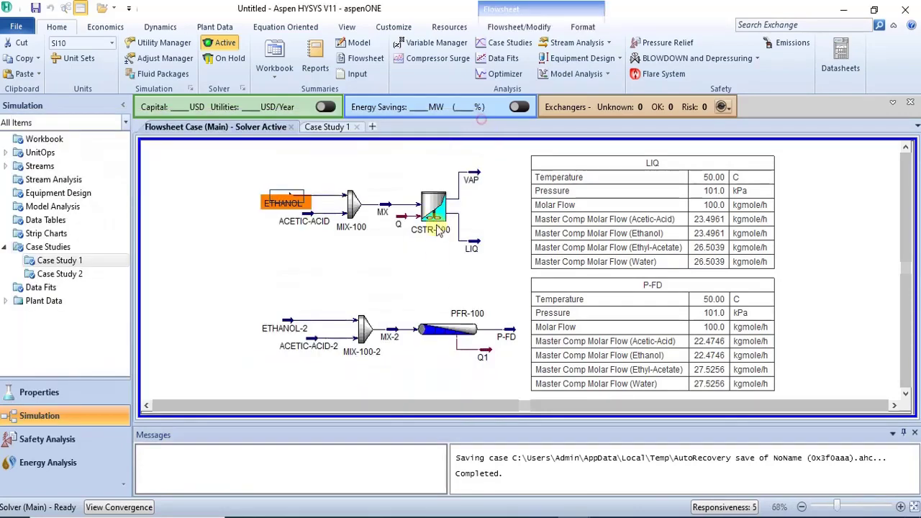
pyautogui.doubleClick(473, 249)
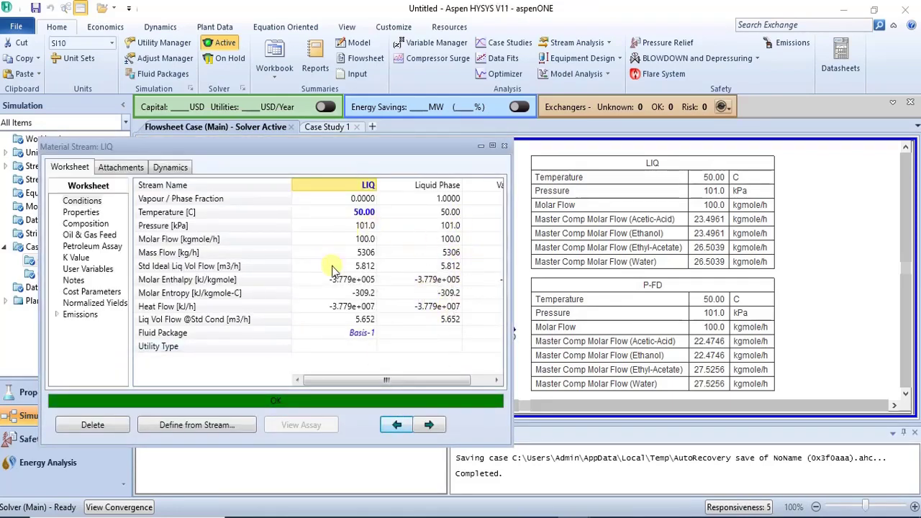
pyautogui.moveTo(368, 247)
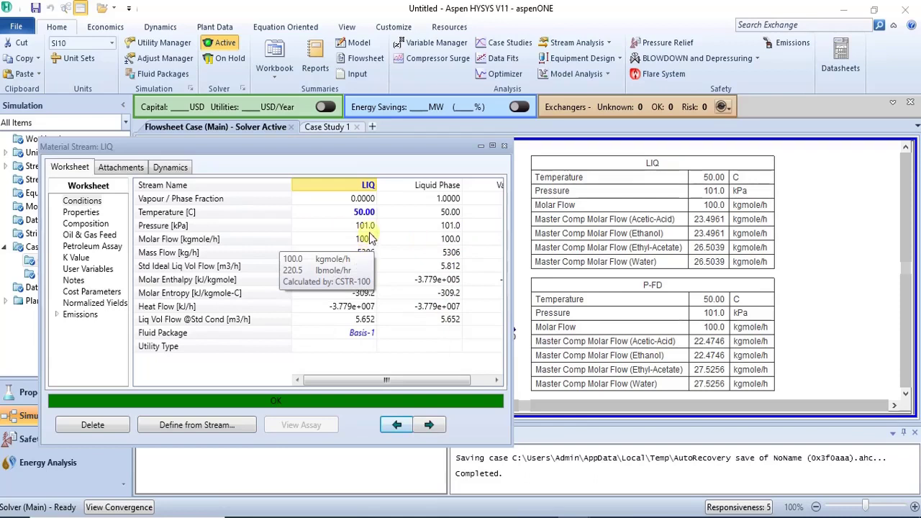
pyautogui.moveTo(460, 241)
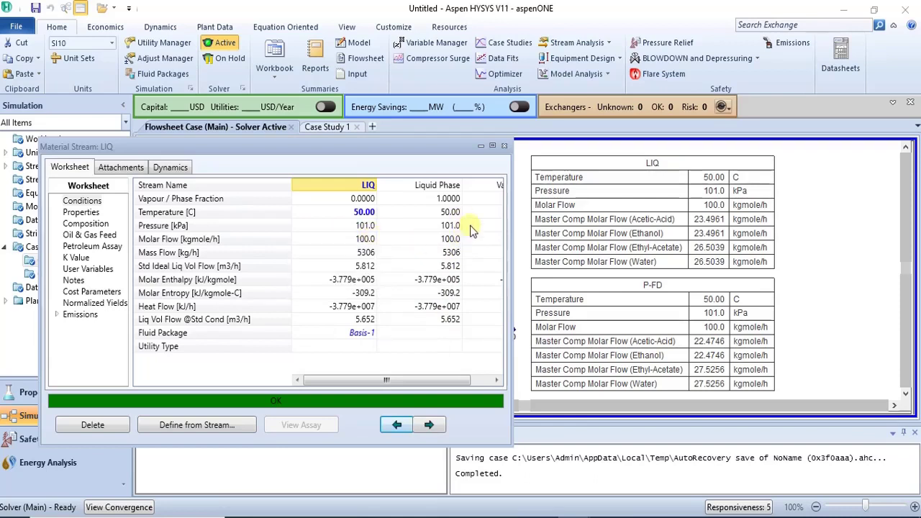
pyautogui.click(503, 146)
# - Add the CSTR-100 actual percent conversion, Act. % Cnv._1, as a dependent variable of Case Study 1
pyautogui.click(324, 127)
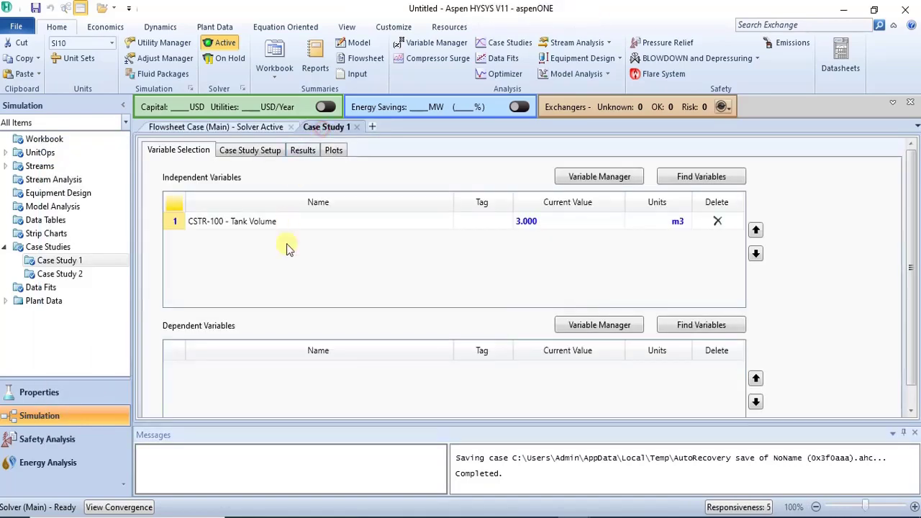
pyautogui.click(669, 325)
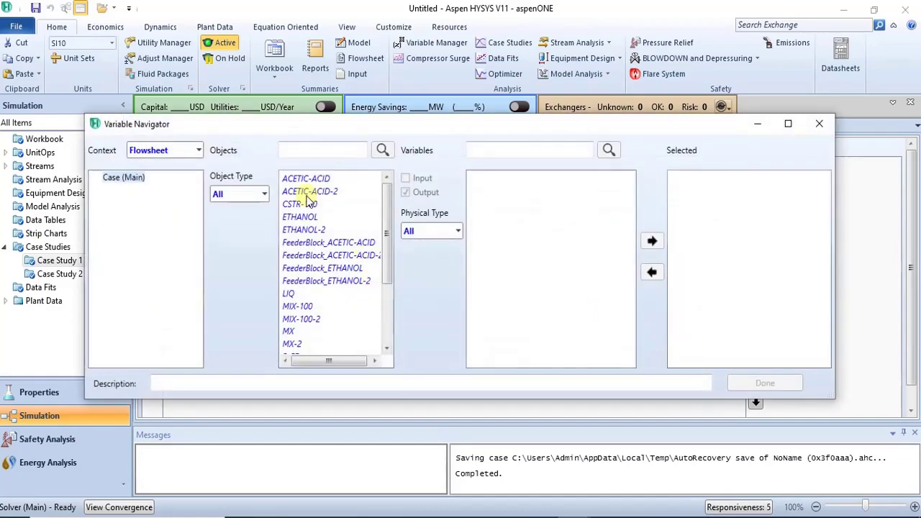
pyautogui.click(308, 203)
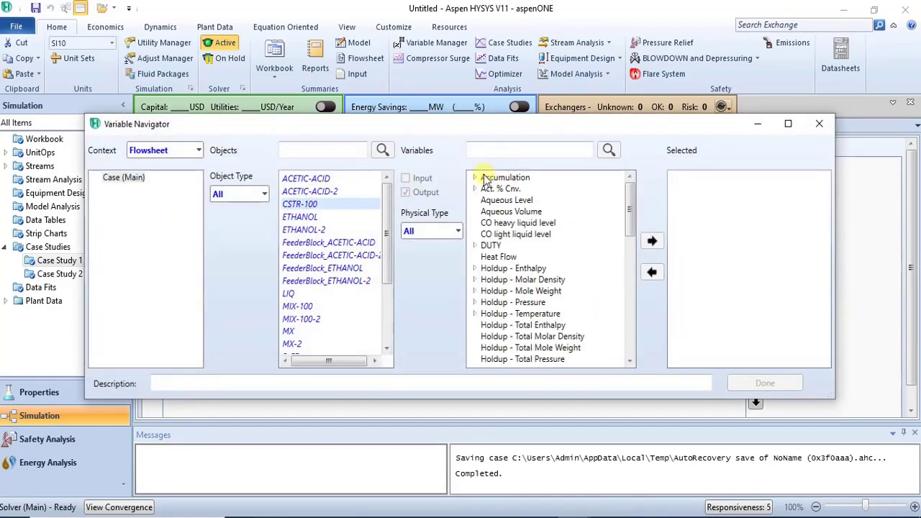
pyautogui.click(474, 189)
pyautogui.click(517, 200)
pyautogui.click(652, 242)
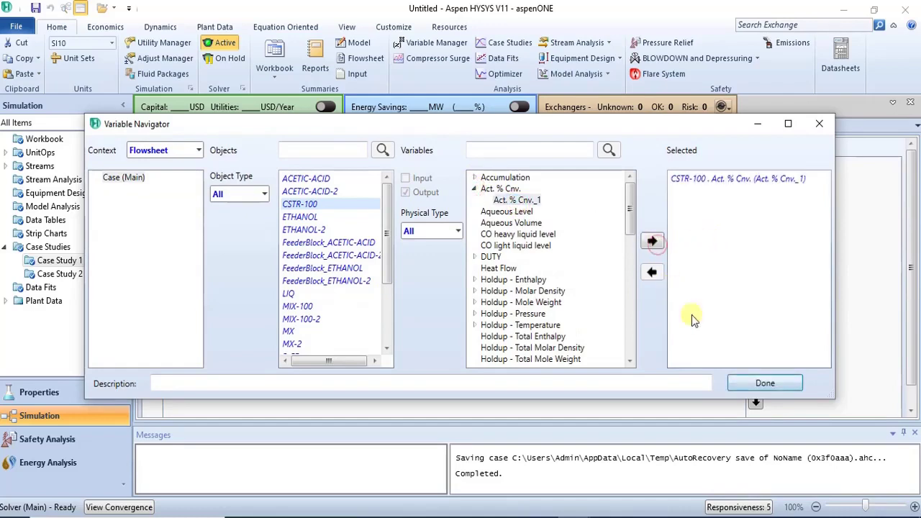
pyautogui.click(763, 382)
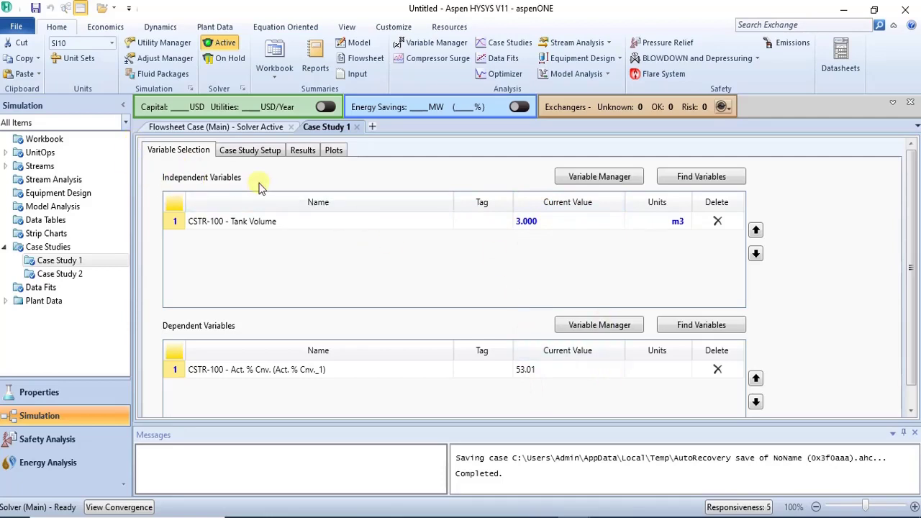
# - Set the case study type of Case Study 1 to Sensitivity in the case study setup
pyautogui.click(266, 151)
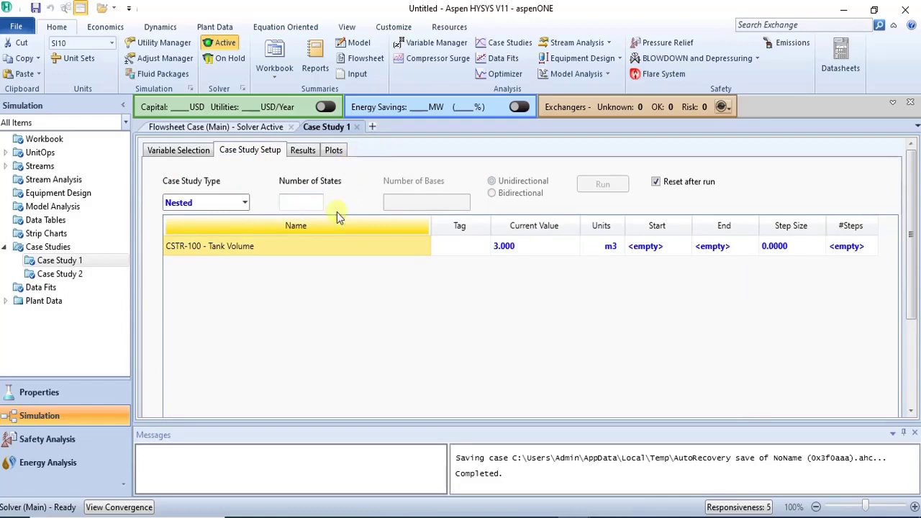
pyautogui.click(246, 203)
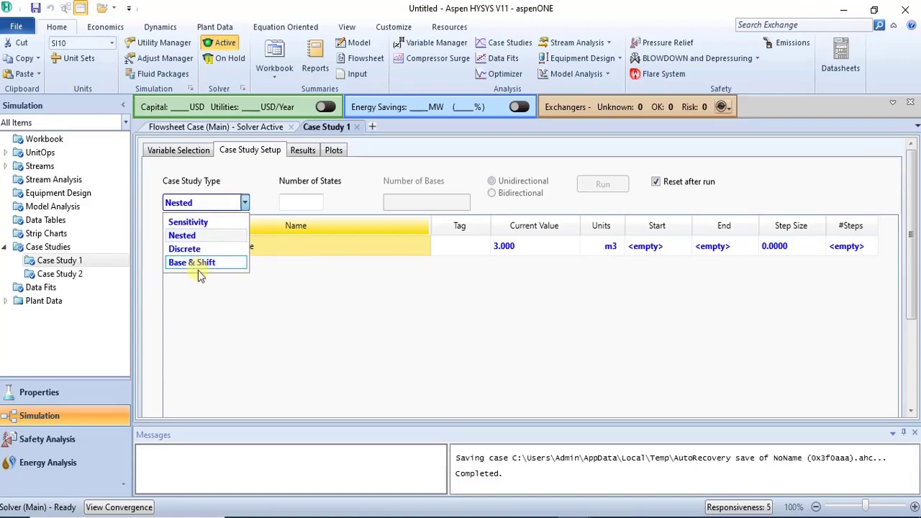
pyautogui.click(223, 223)
pyautogui.click(244, 205)
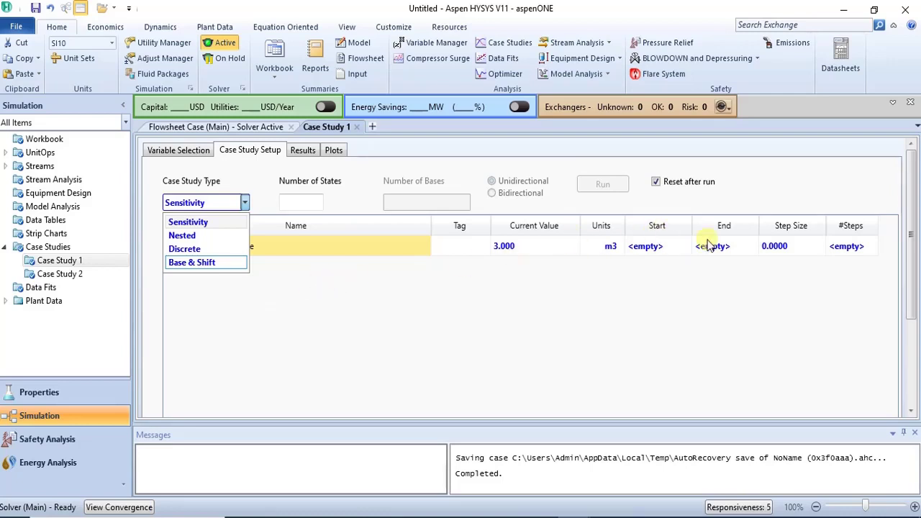
pyautogui.click(318, 283)
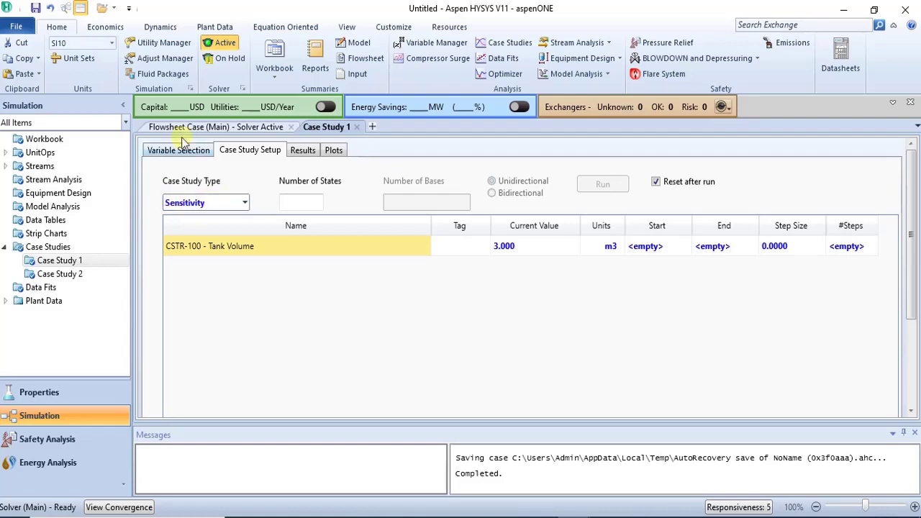
pyautogui.click(246, 202)
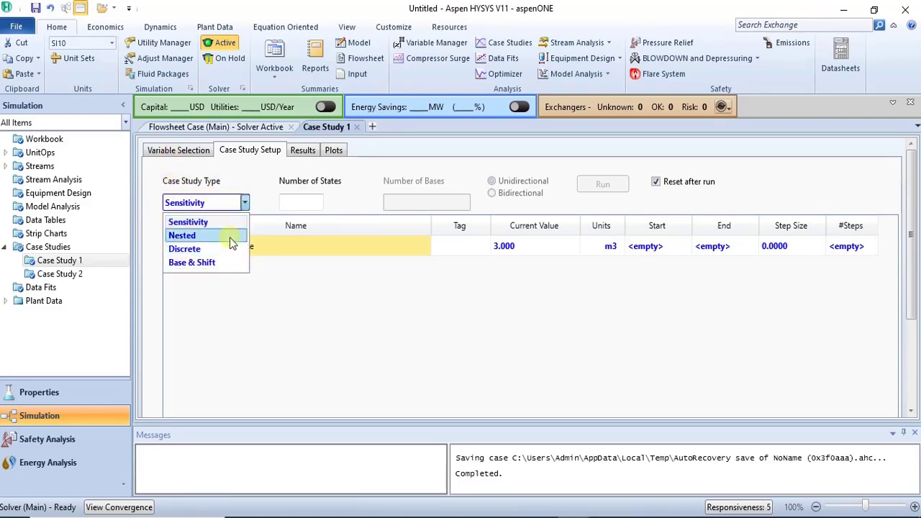
pyautogui.click(266, 270)
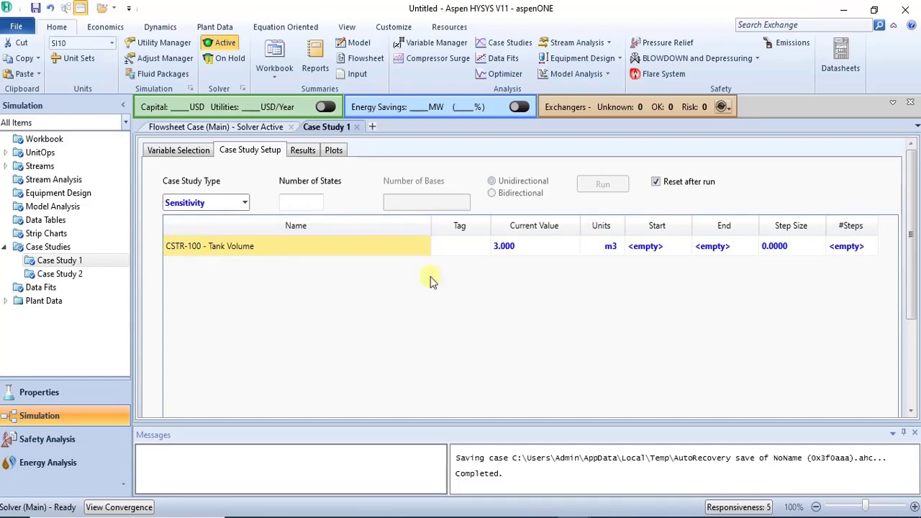
# - Define the CSTR-100 Tank Volume range with a start of 0.5 m3, an end of 6 m3 and 20 steps
pyautogui.click(656, 251)
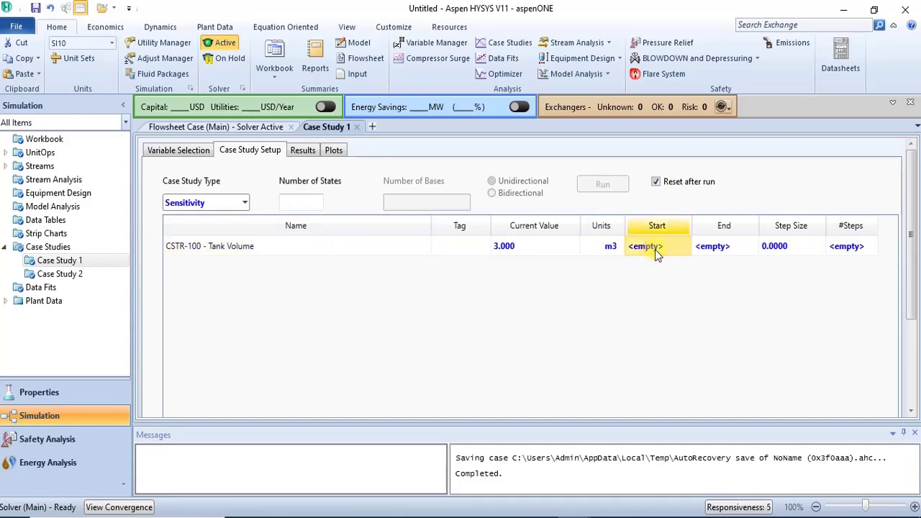
pyautogui.write('0.')
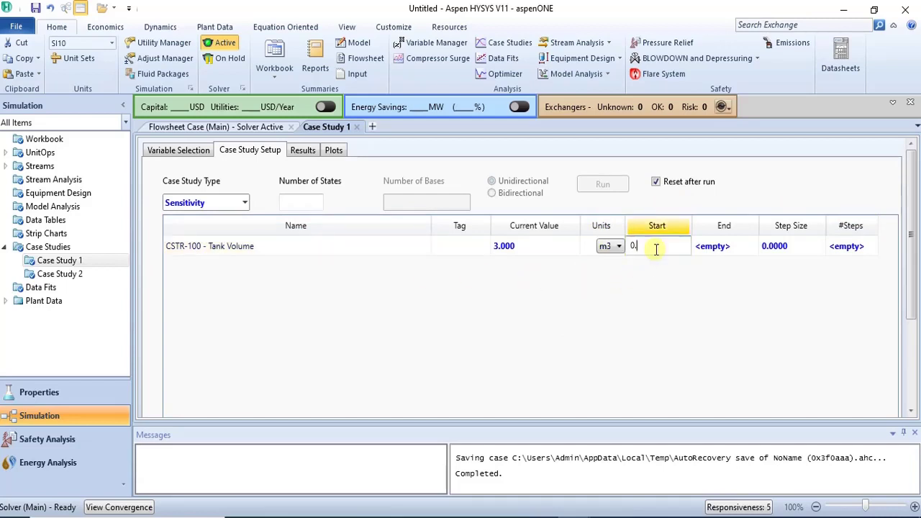
pyautogui.write('5')
pyautogui.press('Return')
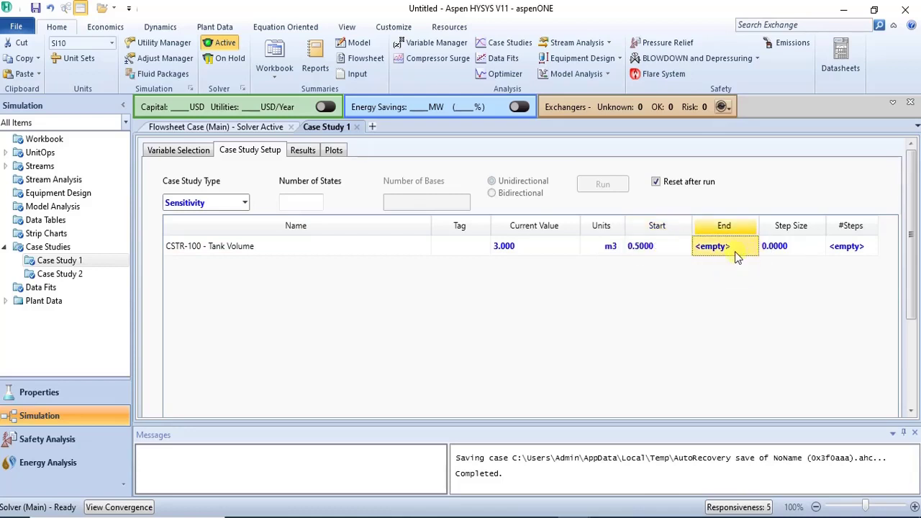
pyautogui.write('6')
pyautogui.press('Return')
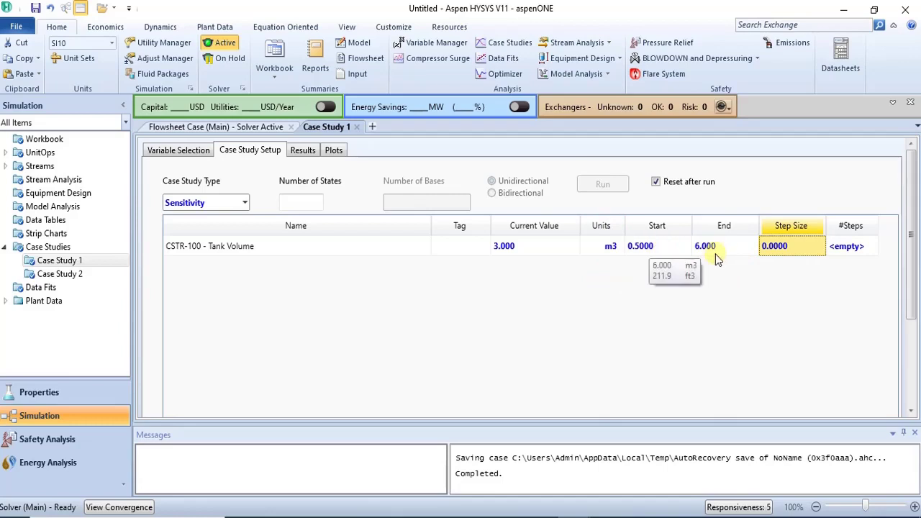
pyautogui.click(849, 257)
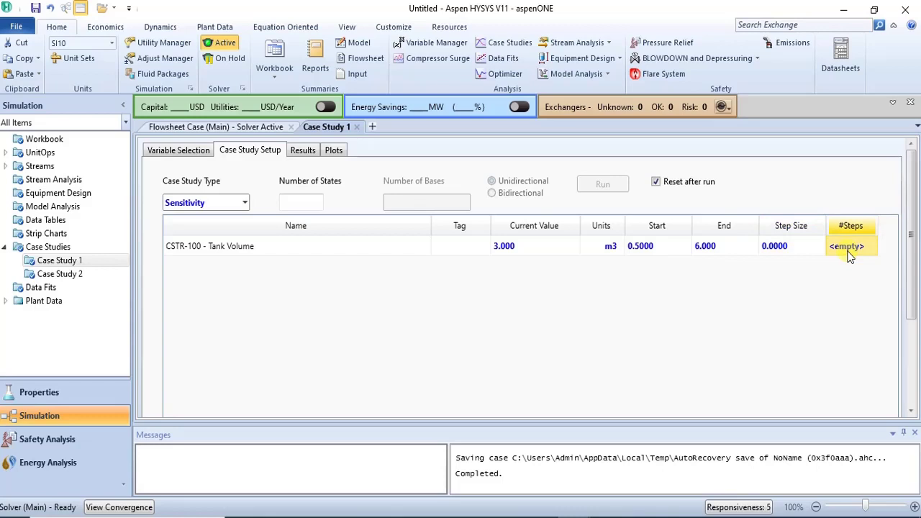
pyautogui.write('20')
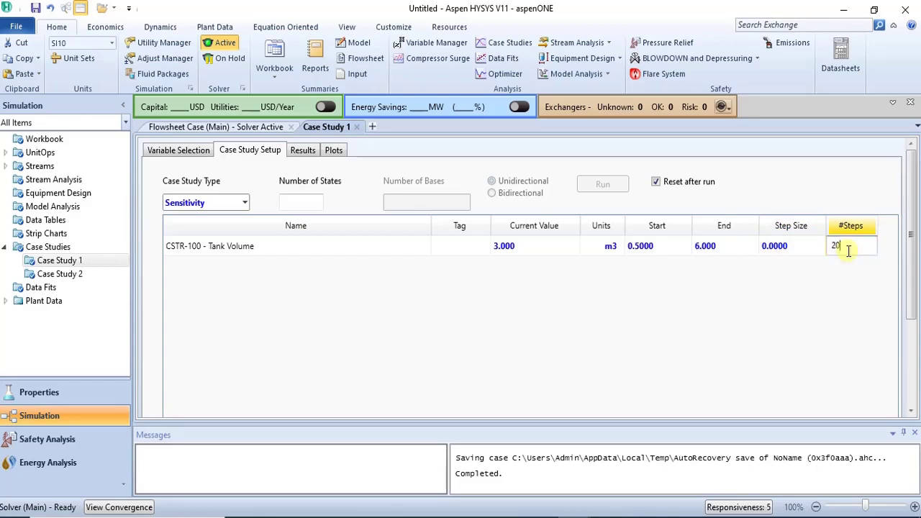
pyautogui.press('Return')
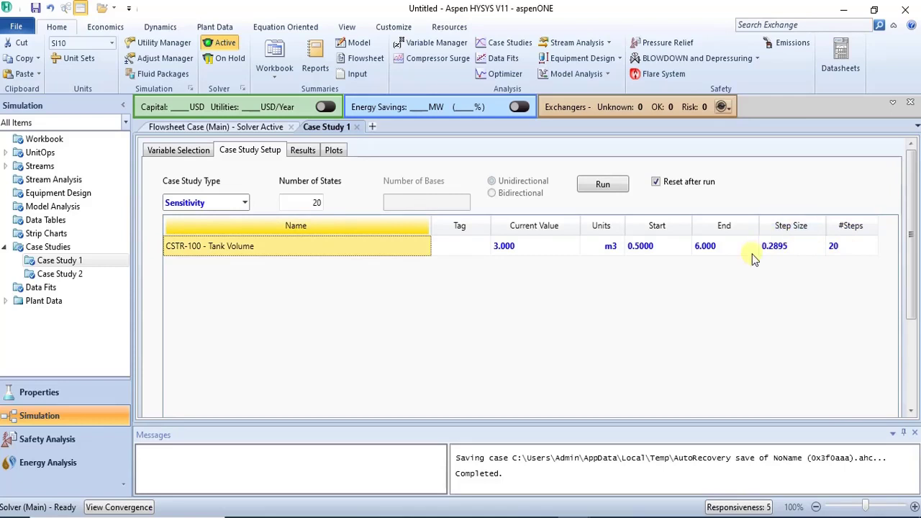
pyautogui.moveTo(802, 261)
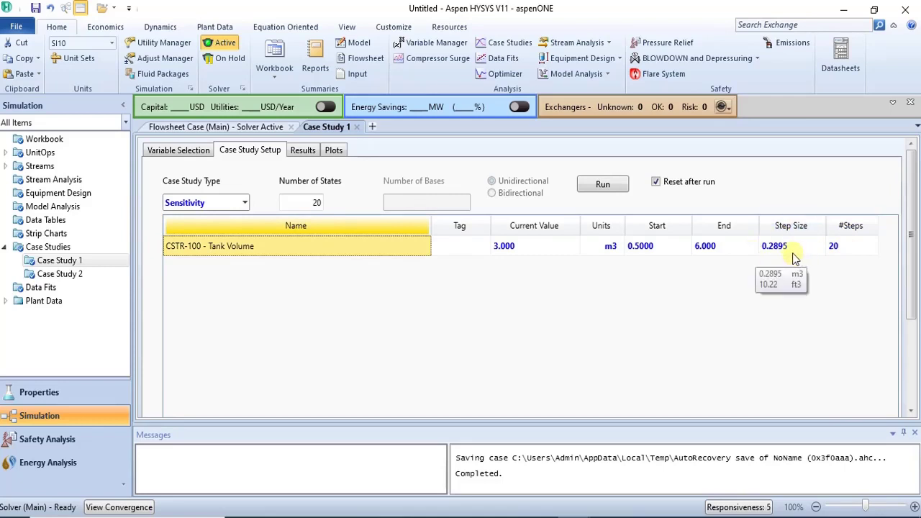
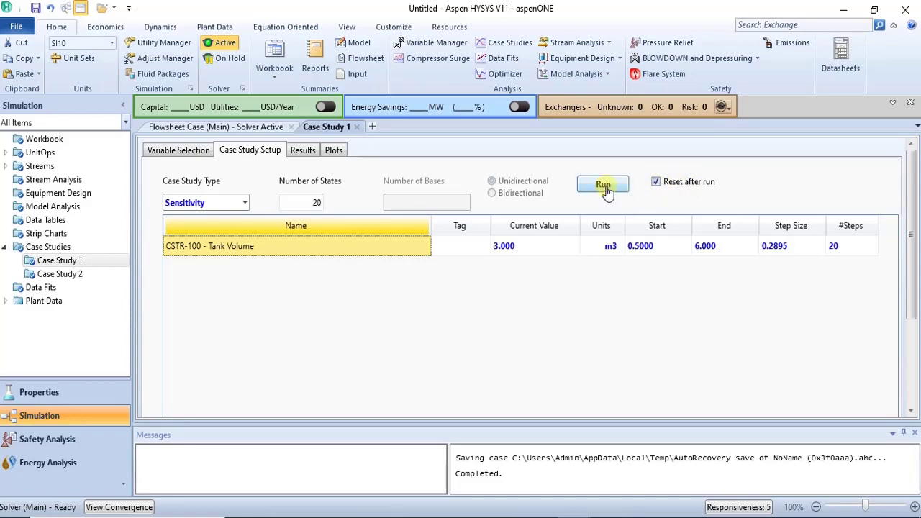
# - Run Case Study 1 and check its completion status
pyautogui.click(607, 188)
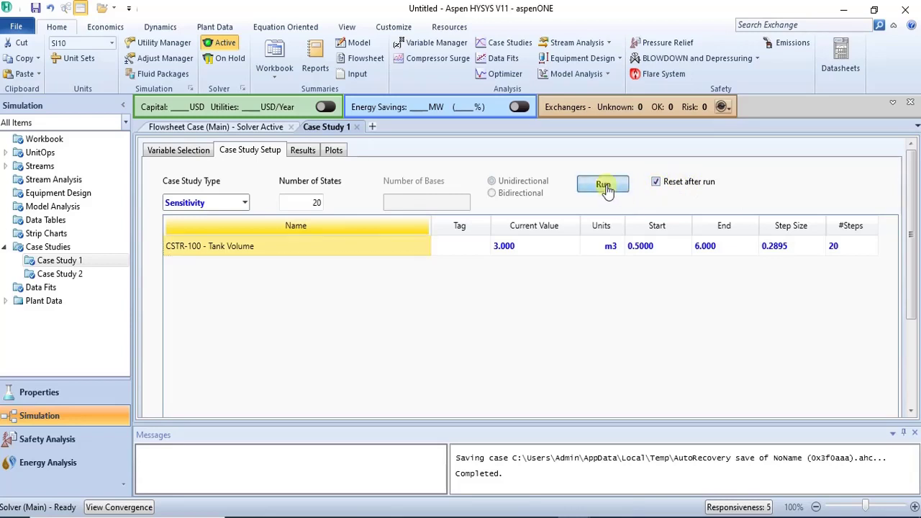
pyautogui.click(909, 370)
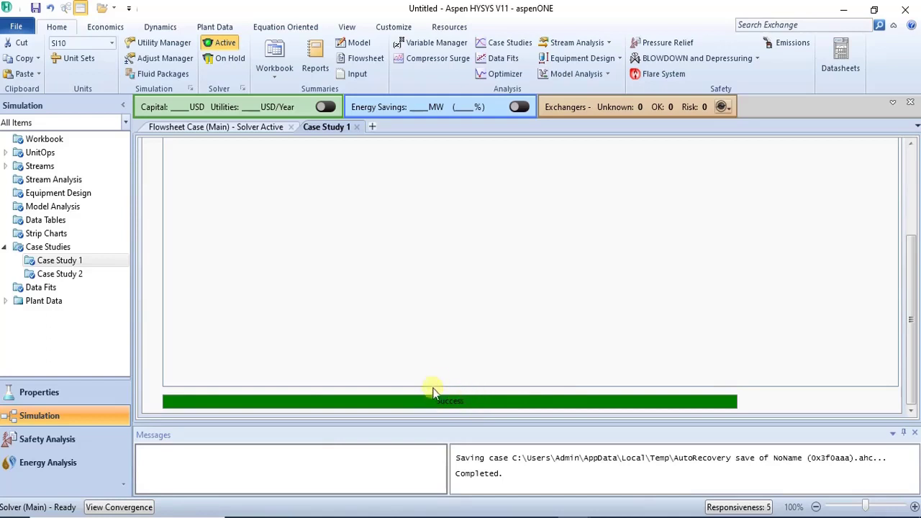
pyautogui.scroll(5, 907, 217)
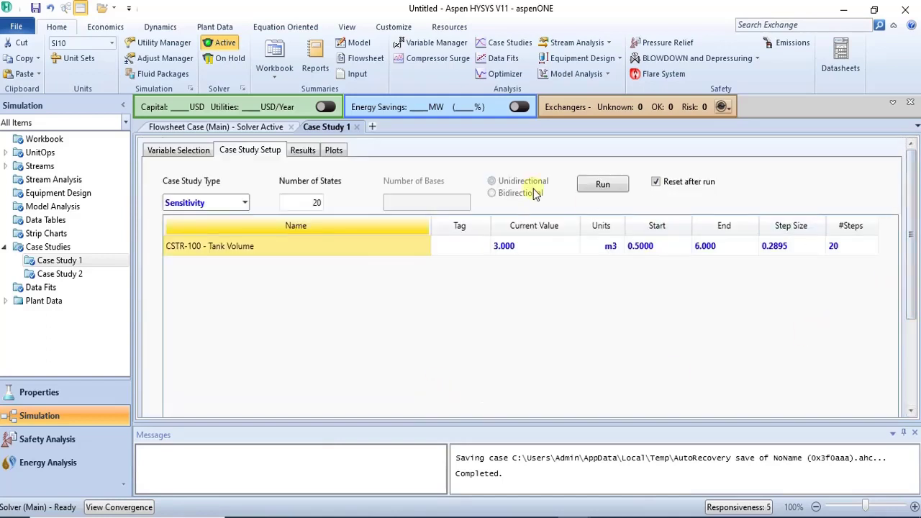
# - Examine the tabulated conversion for each tank volume case and compare the volume increments with the step size in the setup
pyautogui.click(300, 153)
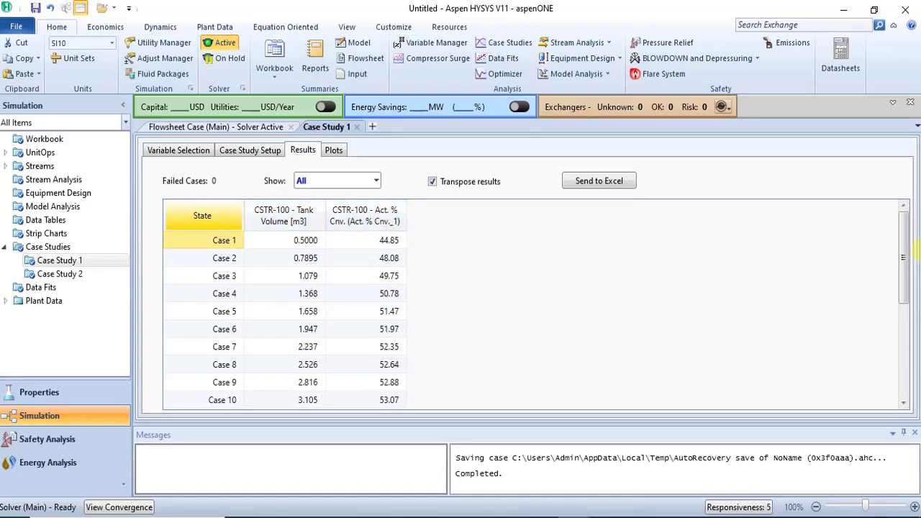
pyautogui.moveTo(902, 299); pyautogui.dragTo(908, 386)
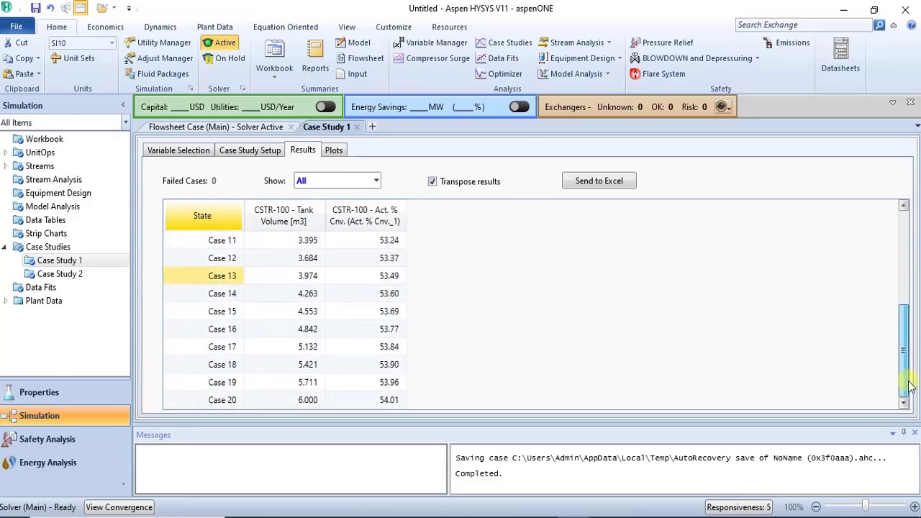
pyautogui.moveTo(908, 387); pyautogui.dragTo(915, 234)
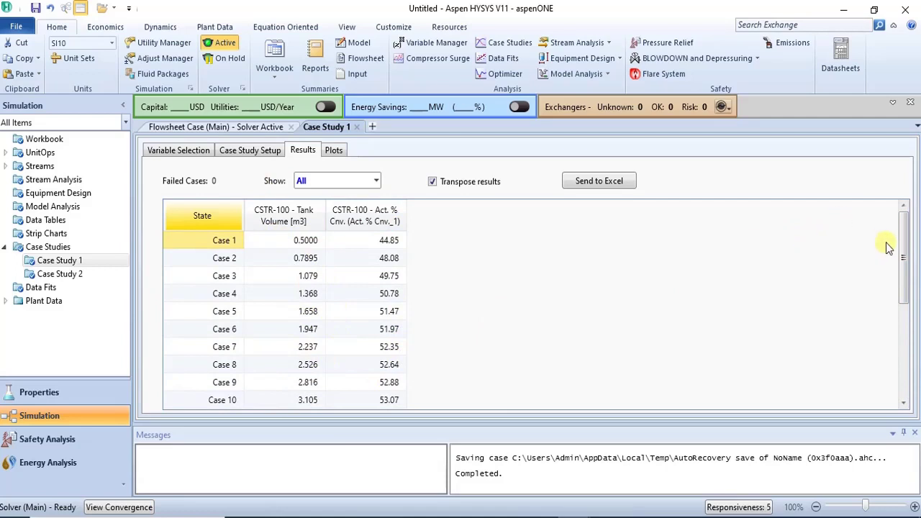
pyautogui.moveTo(903, 262); pyautogui.dragTo(909, 367)
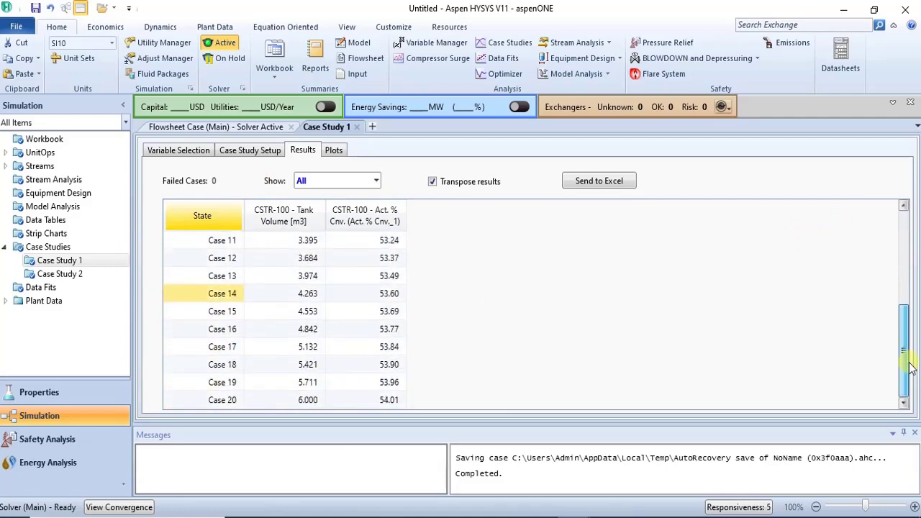
pyautogui.moveTo(910, 366); pyautogui.dragTo(905, 263)
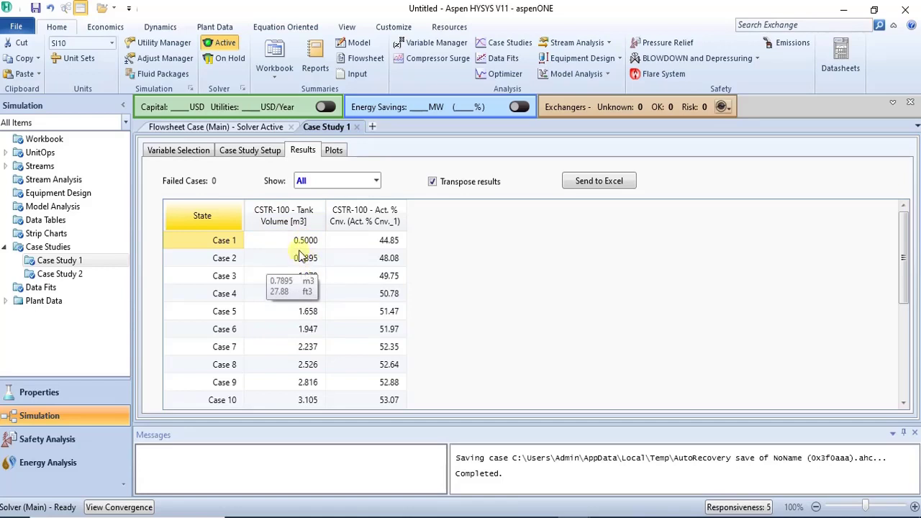
pyautogui.click(260, 154)
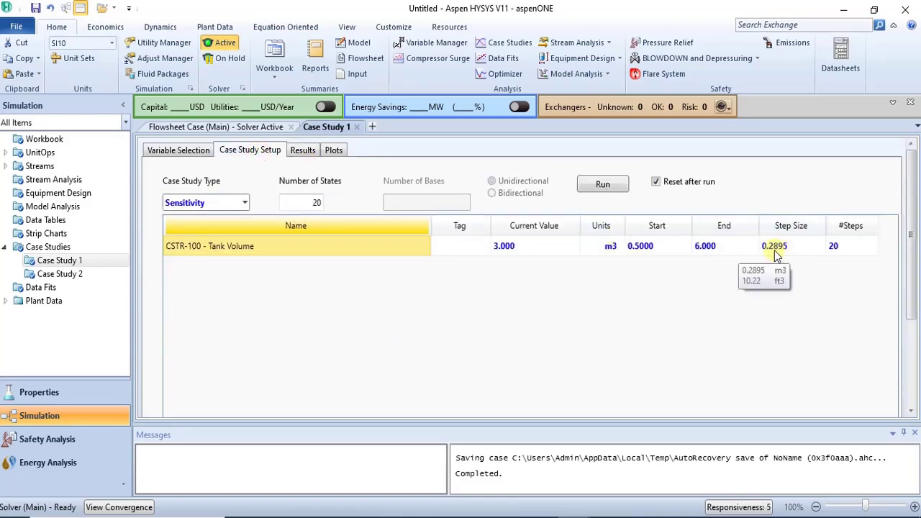
pyautogui.click(303, 150)
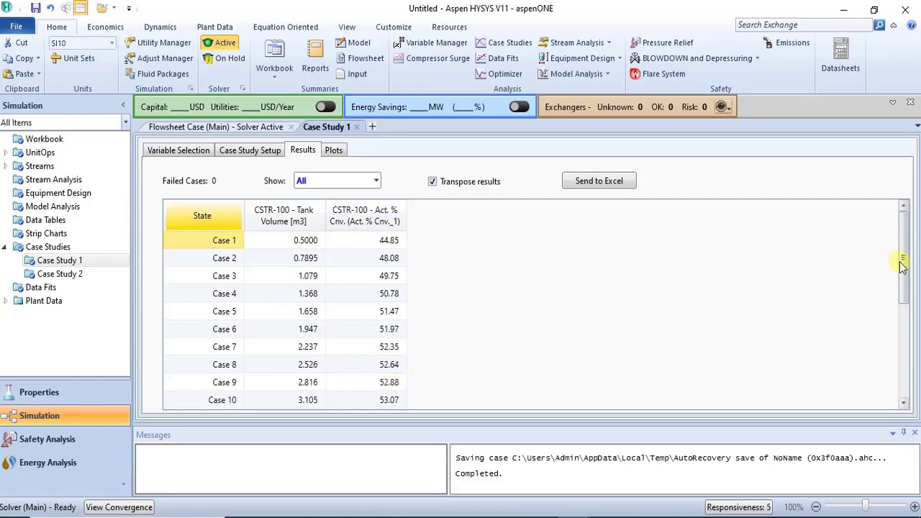
pyautogui.moveTo(899, 263); pyautogui.dragTo(901, 371)
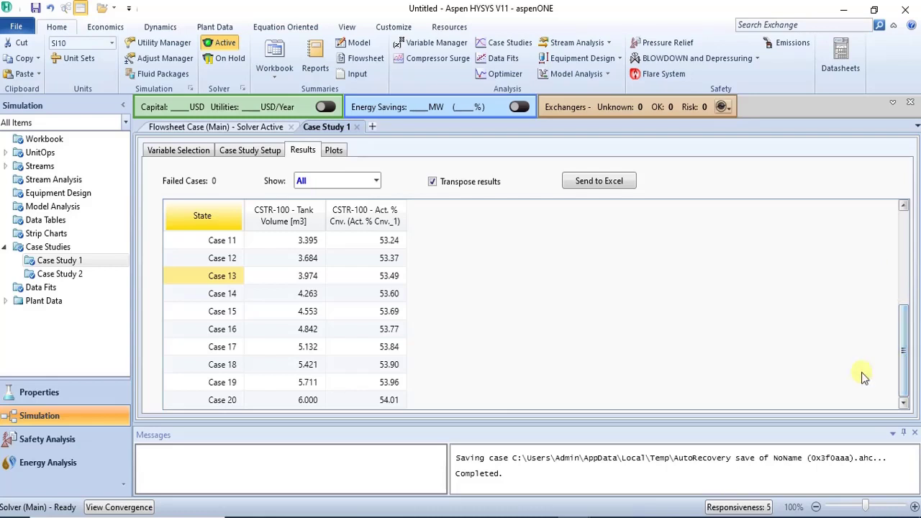
# - Examine the Case Study 1 plot of CSTR-100 actual percent conversion against tank volume, collapsing the ribbon to enlarge the view
pyautogui.click(333, 151)
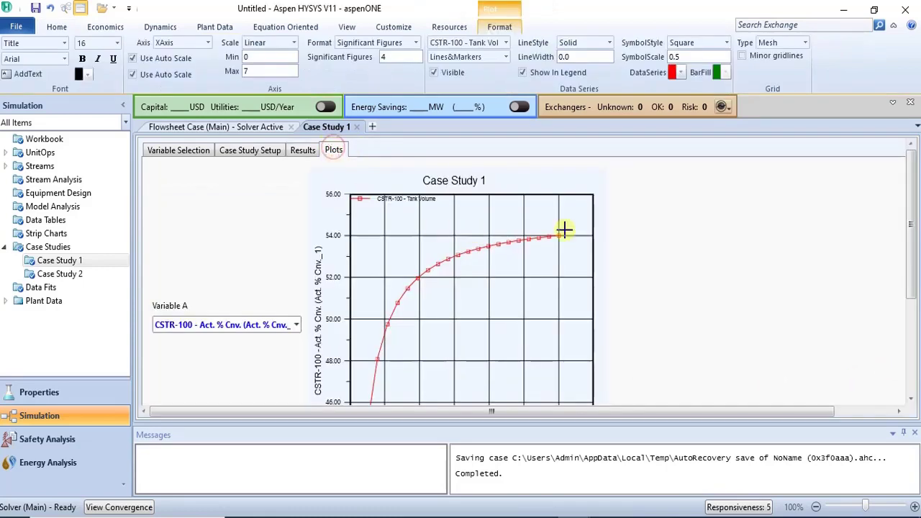
pyautogui.moveTo(910, 226); pyautogui.dragTo(918, 262)
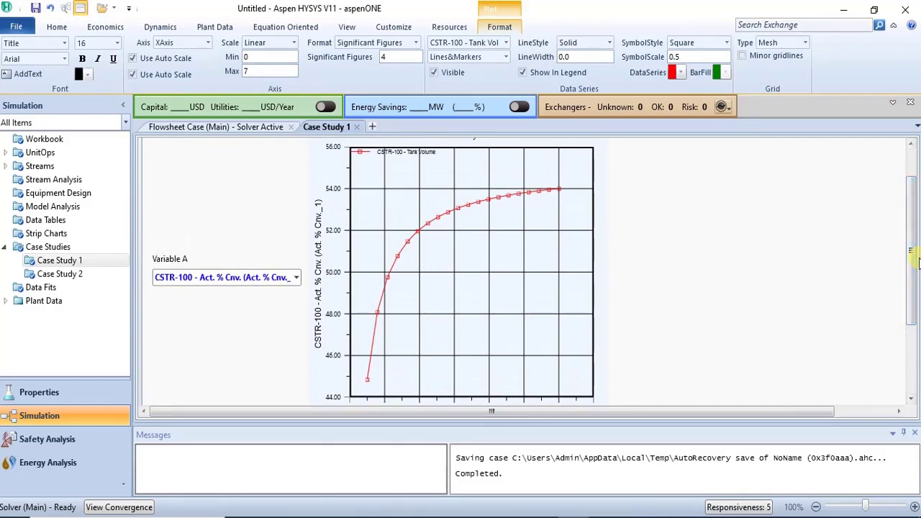
pyautogui.click(910, 399)
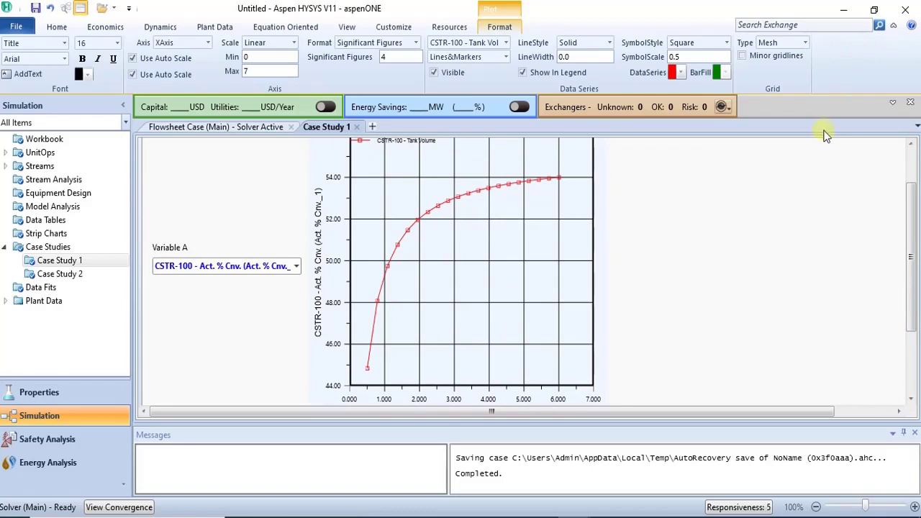
pyautogui.click(893, 25)
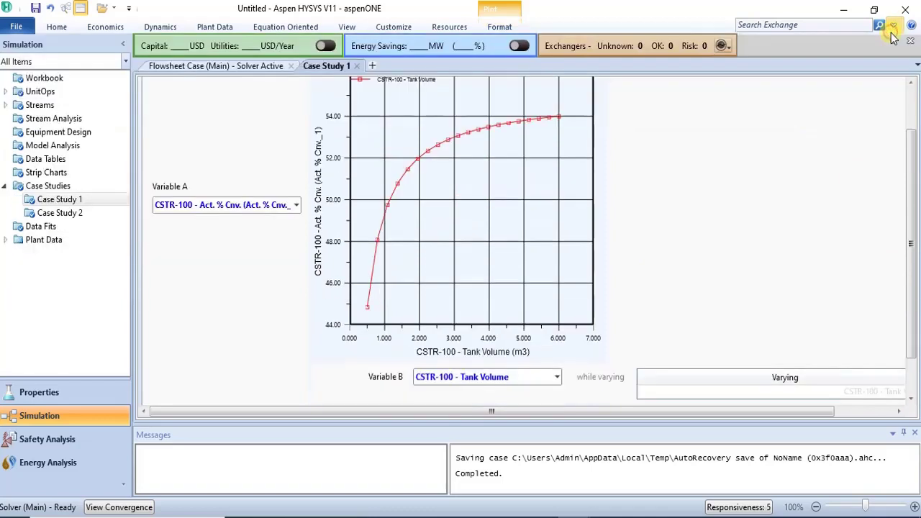
pyautogui.moveTo(912, 173); pyautogui.dragTo(912, 139)
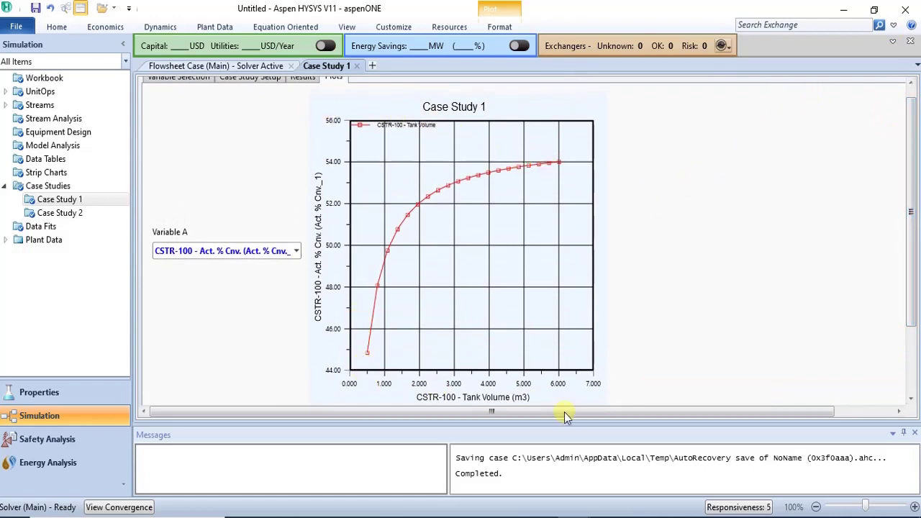
pyautogui.moveTo(396, 263)
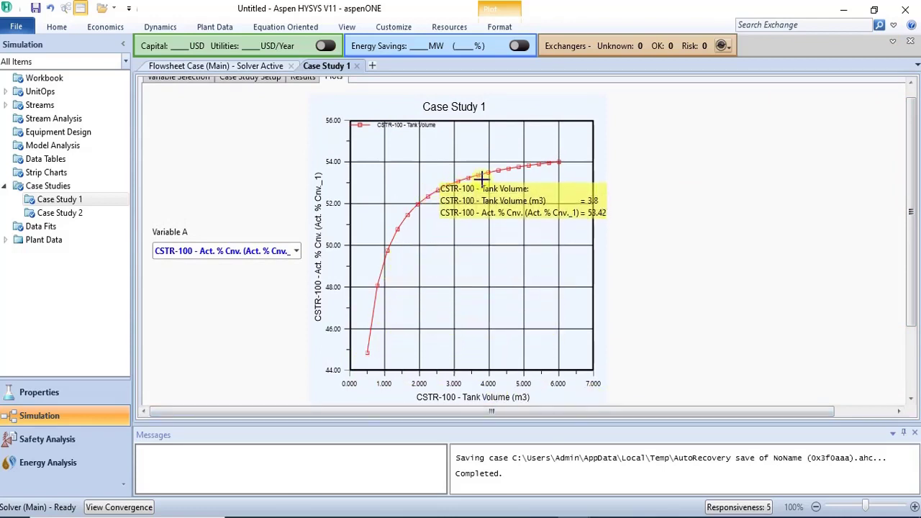
pyautogui.click(565, 169)
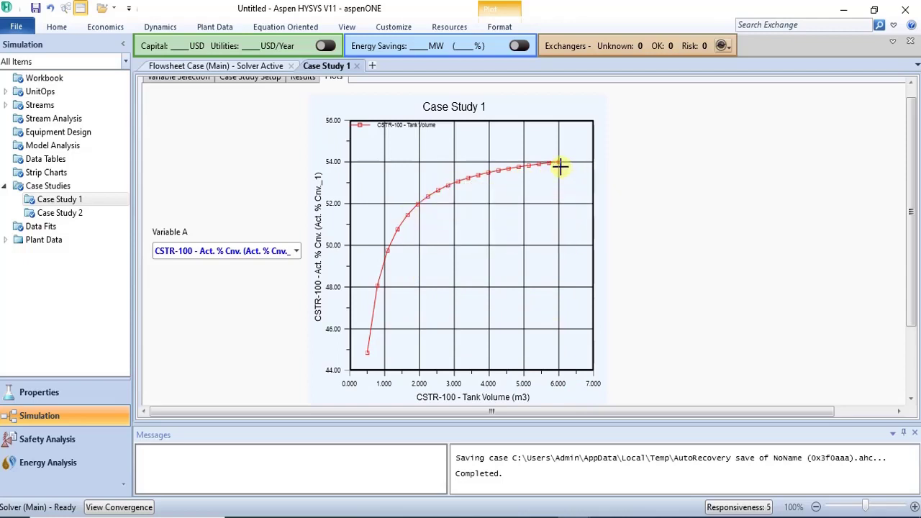
pyautogui.moveTo(558, 164)
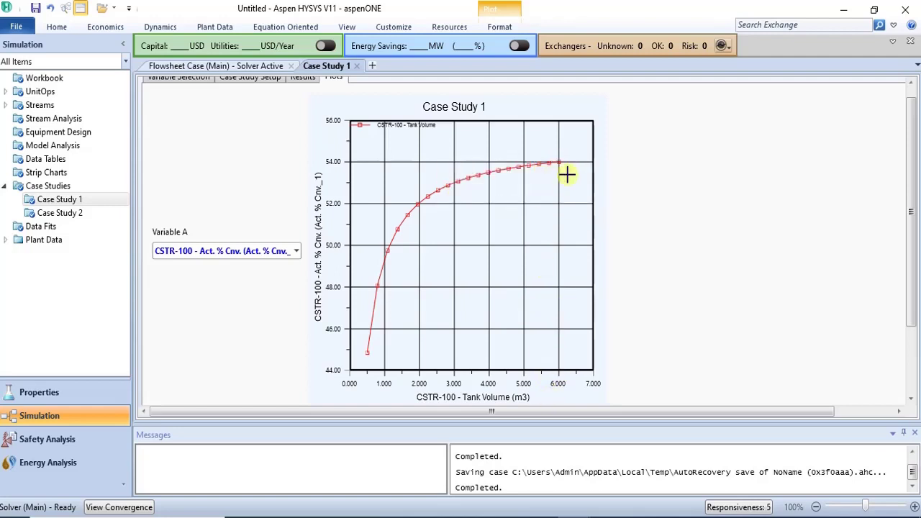
pyautogui.moveTo(373, 293)
pyautogui.moveTo(539, 178)
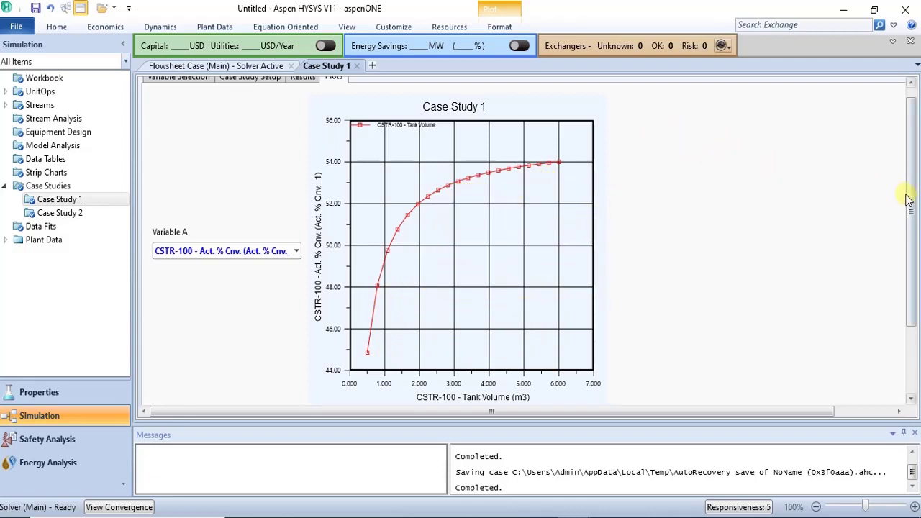
# - Add the PFR-100 Reactor Volume as the independent variable of Case Study 2
pyautogui.scroll(1, 913, 191)
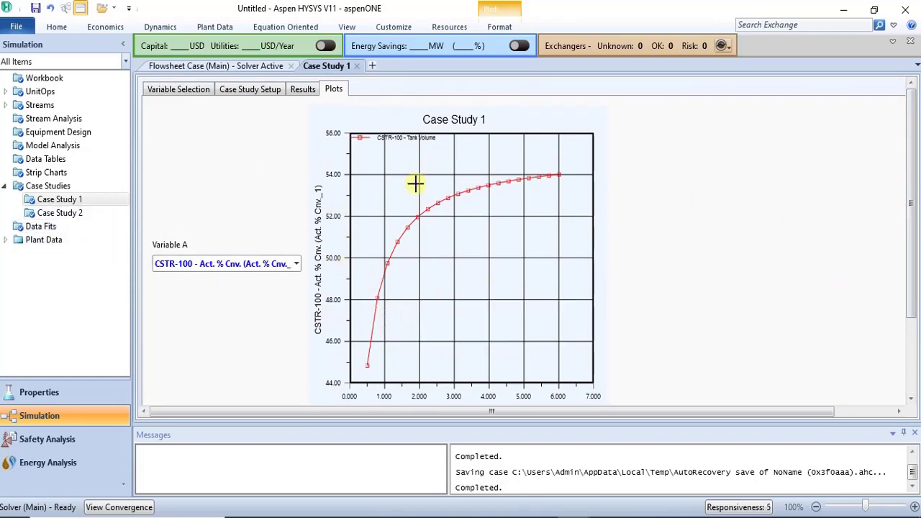
pyautogui.click(77, 212)
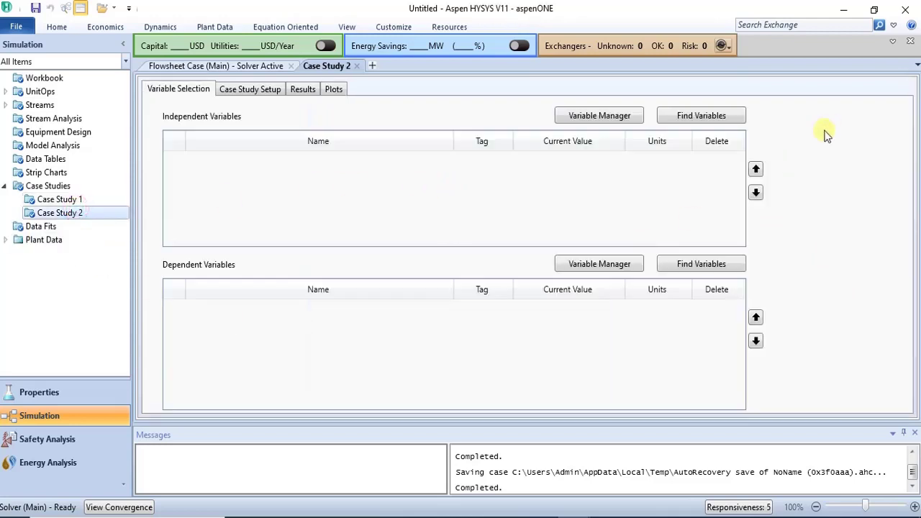
pyautogui.click(701, 118)
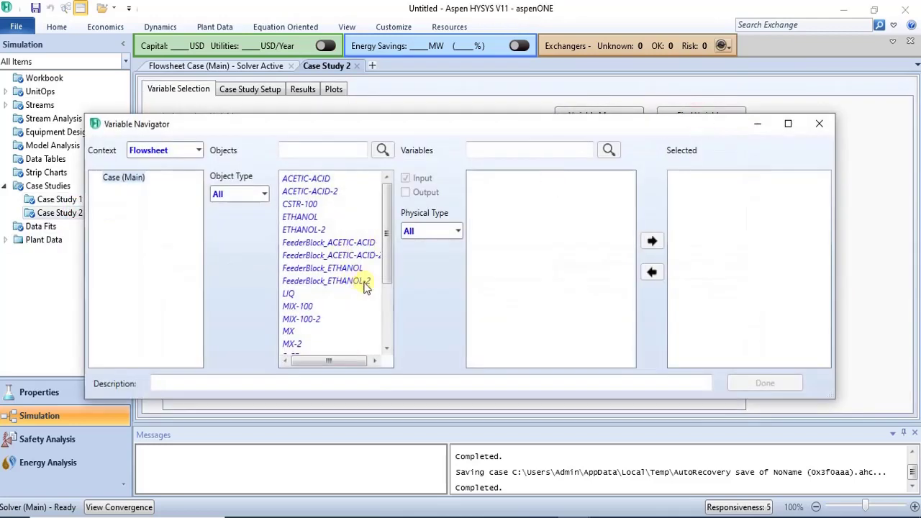
pyautogui.scroll(-3, 382, 327)
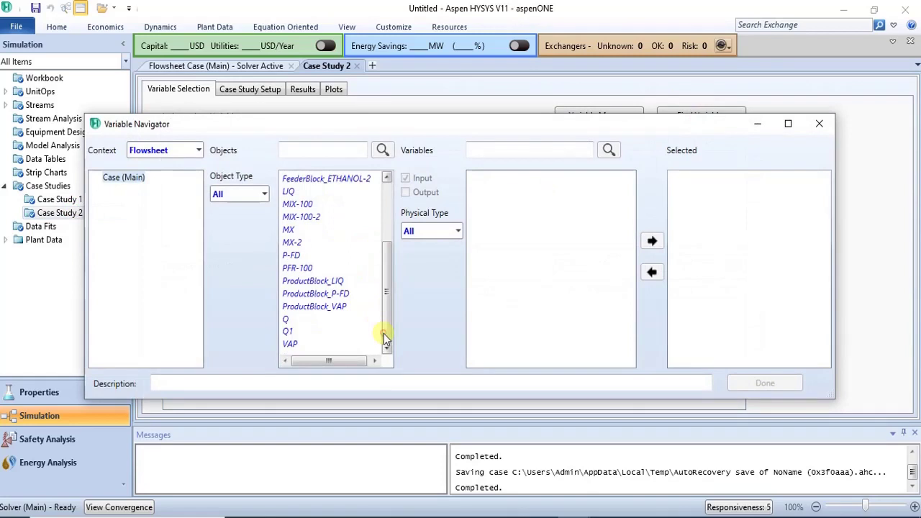
pyautogui.click(297, 268)
pyautogui.click(519, 338)
pyautogui.click(652, 241)
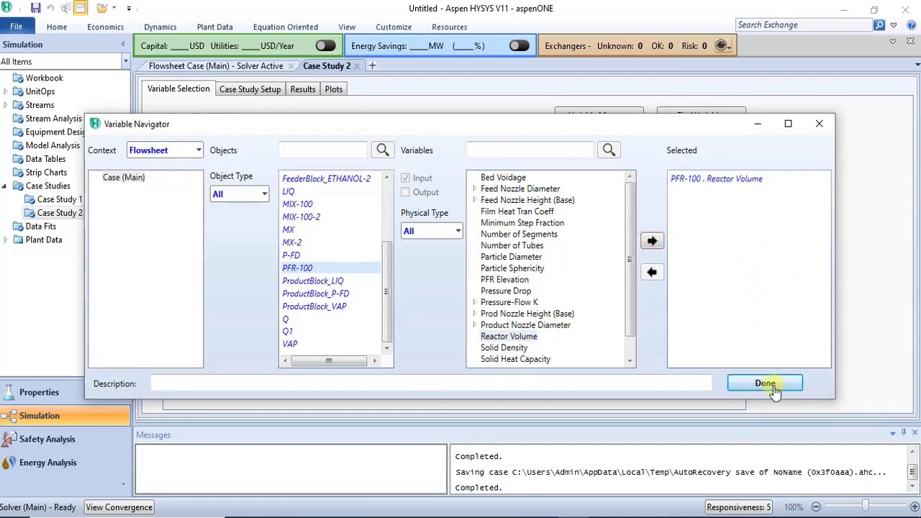
pyautogui.click(766, 383)
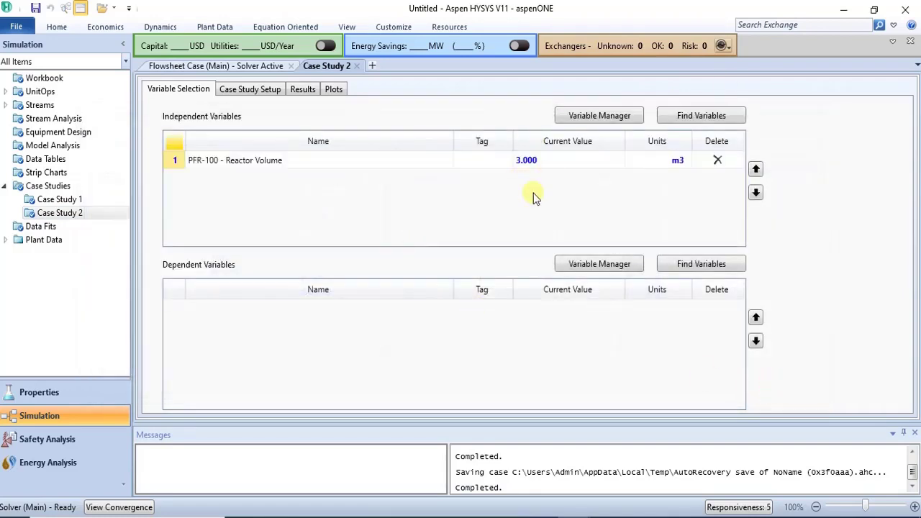
# - Add the PFR-100 actual percent conversion (Act. % Cnv._1) as the dependent variable of Case Study 2
pyautogui.click(712, 264)
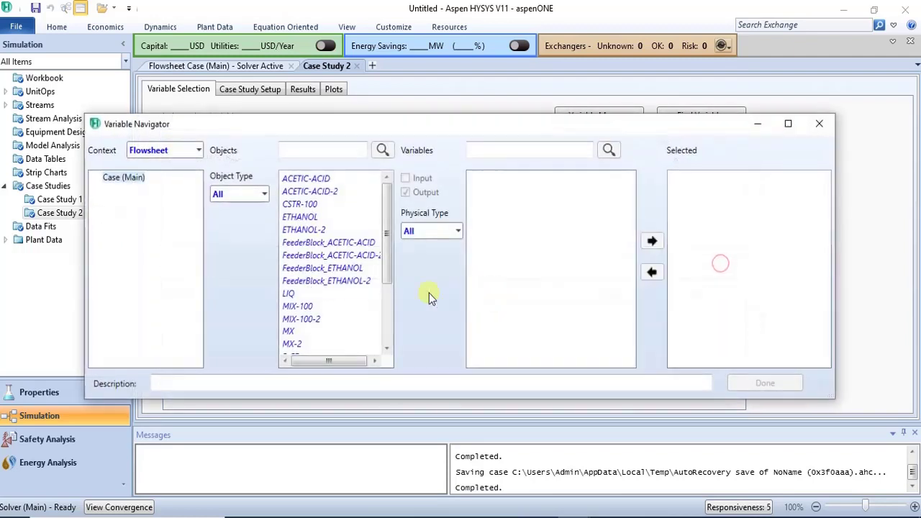
pyautogui.scroll(-3, 385, 312)
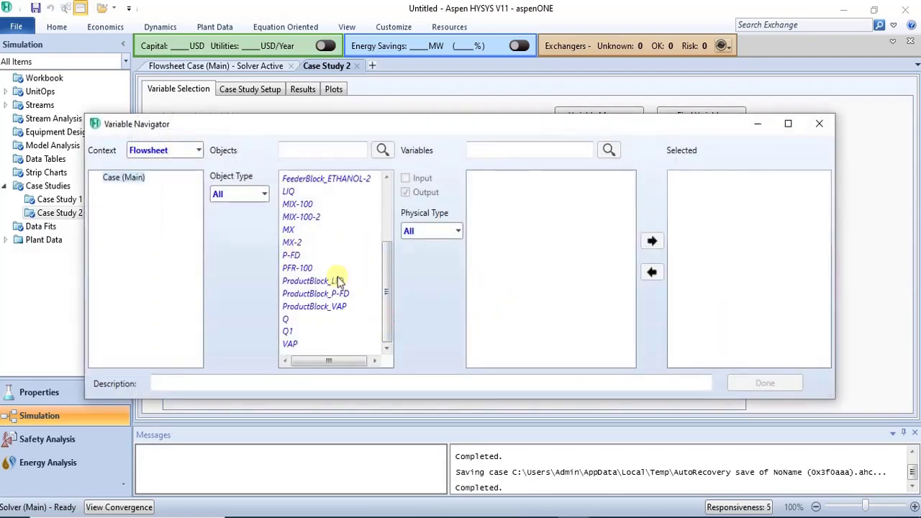
pyautogui.click(308, 269)
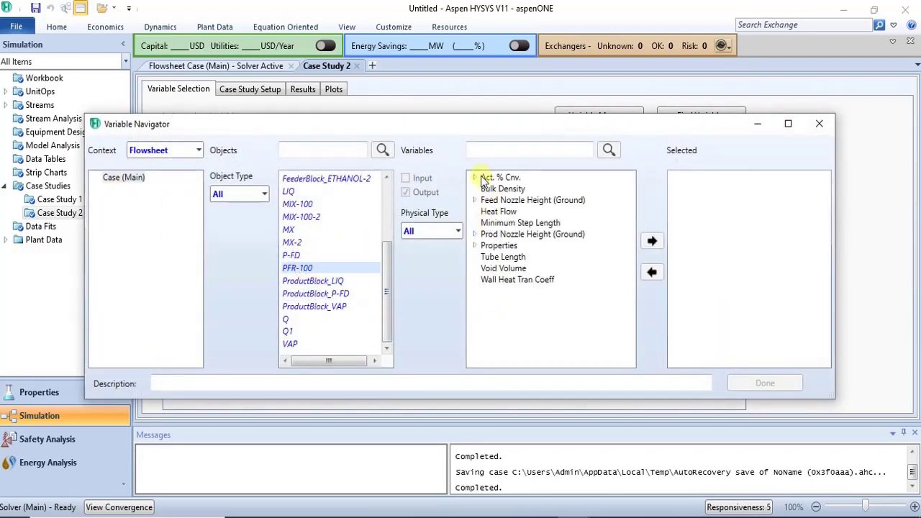
pyautogui.click(474, 178)
pyautogui.click(535, 188)
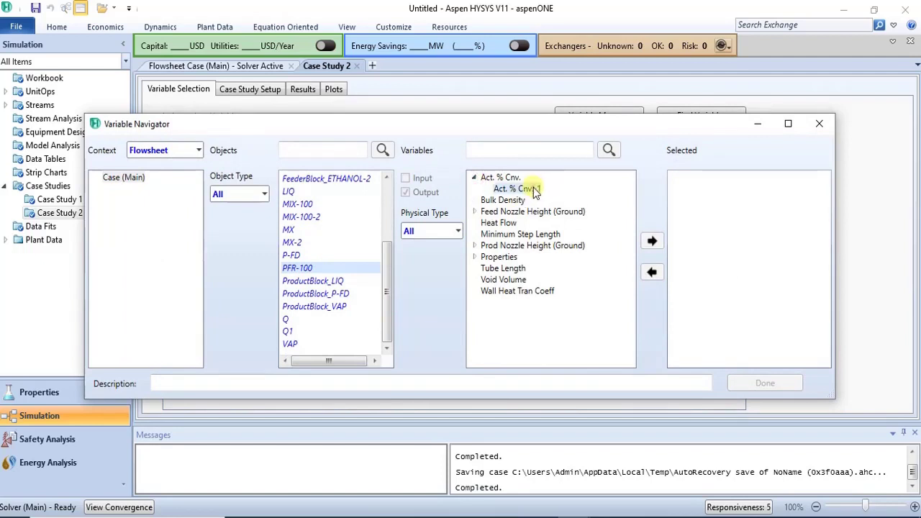
pyautogui.click(651, 241)
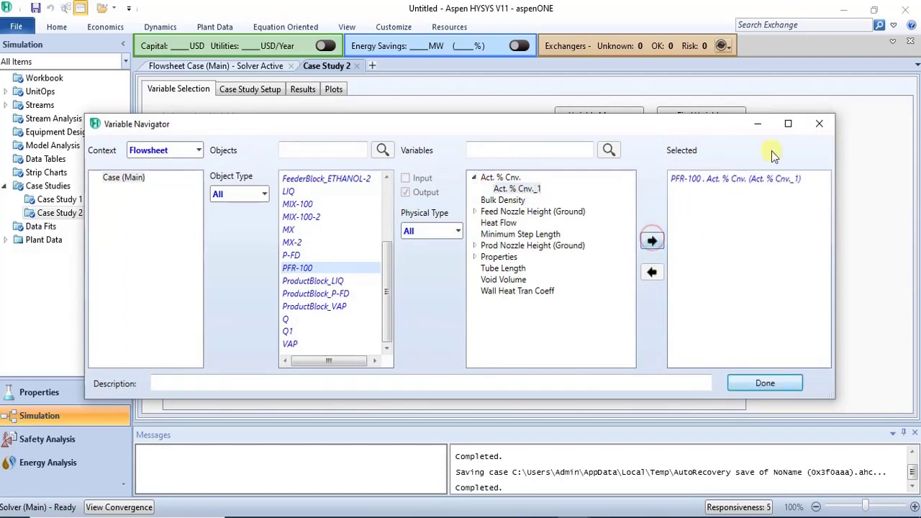
pyautogui.click(765, 383)
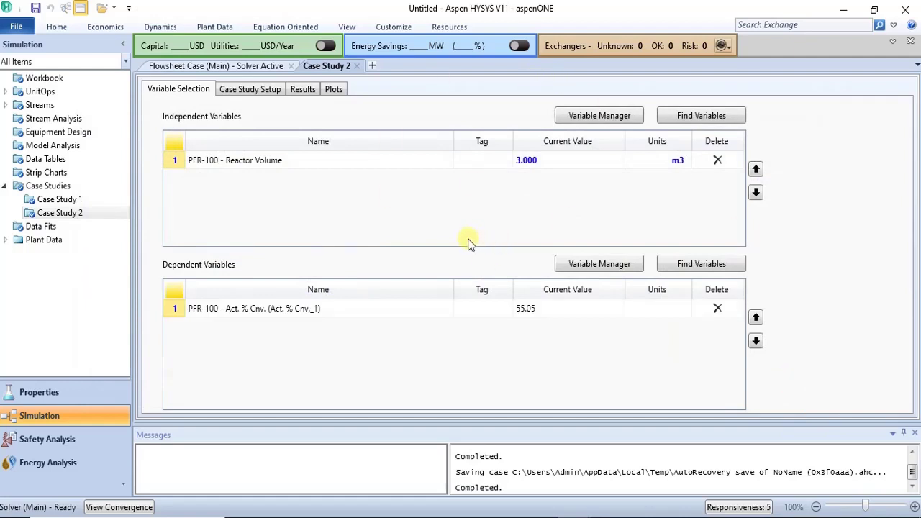
# - Set the Case Study 2 type to Sensitivity in its setup
pyautogui.click(267, 91)
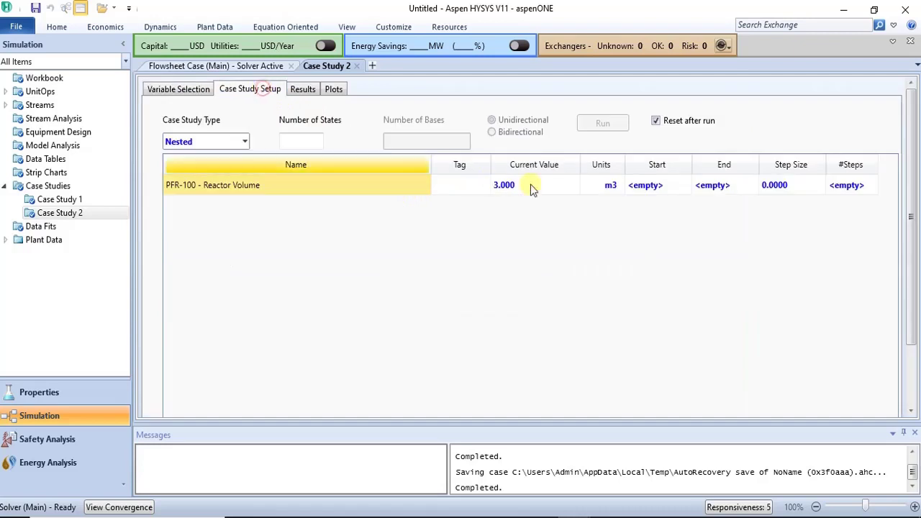
pyautogui.click(244, 141)
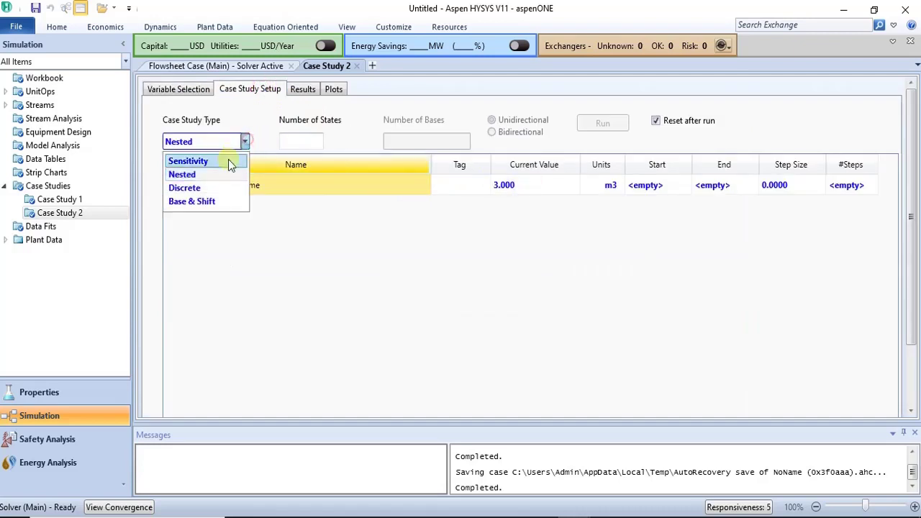
pyautogui.click(230, 158)
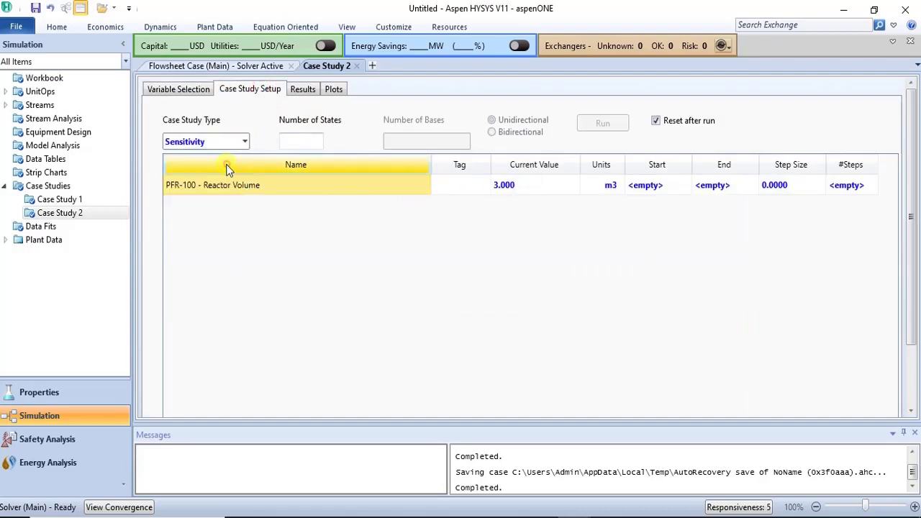
# - Define the PFR-100 Reactor Volume range with a start of 0.5 m3, an end of 6 m3 and 20 steps
pyautogui.click(667, 184)
pyautogui.write('0.5')
pyautogui.press('Tab')
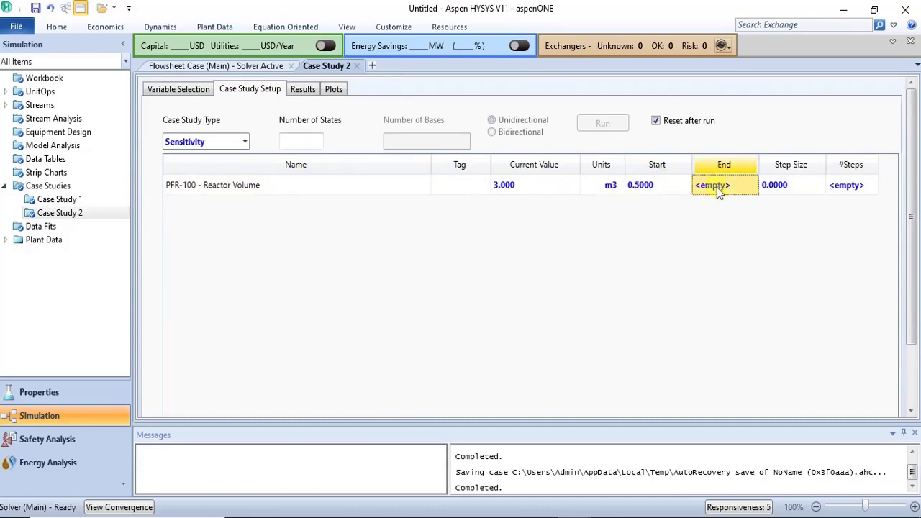
pyautogui.write('6')
pyautogui.press('Tab')
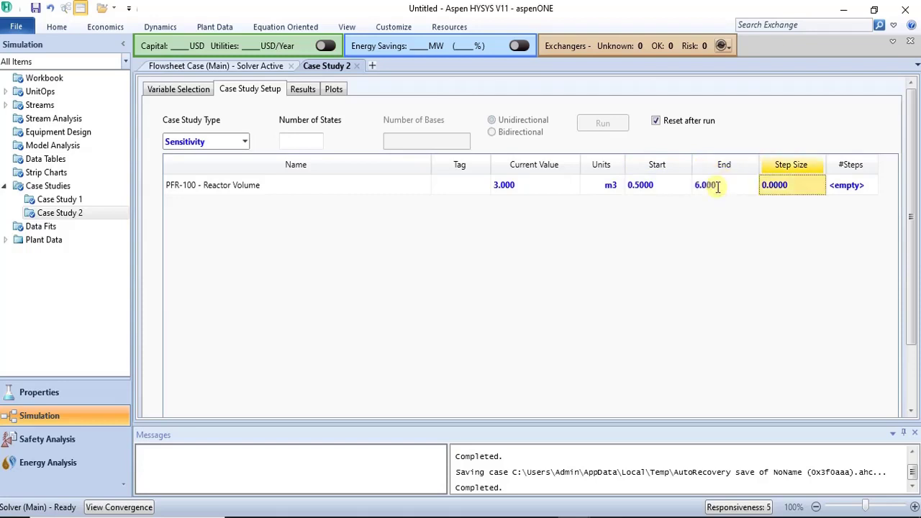
pyautogui.click(840, 187)
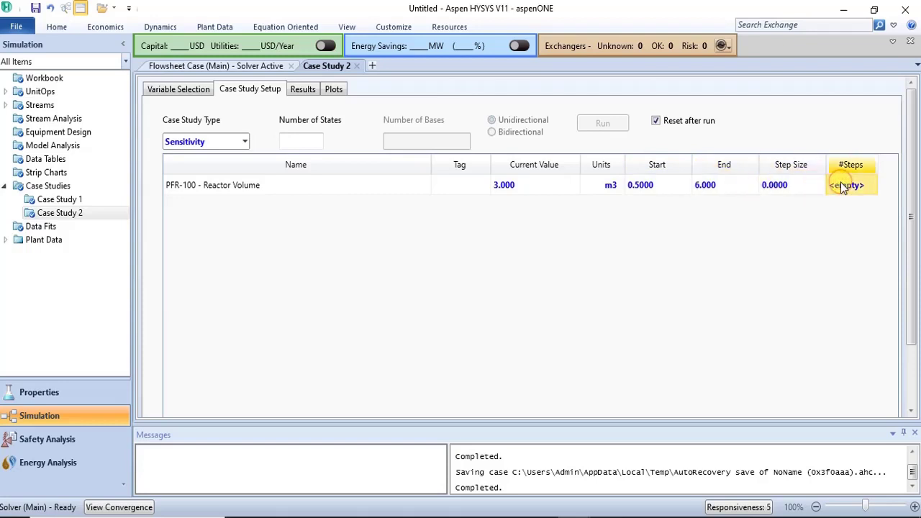
pyautogui.write('20')
pyautogui.press('Return')
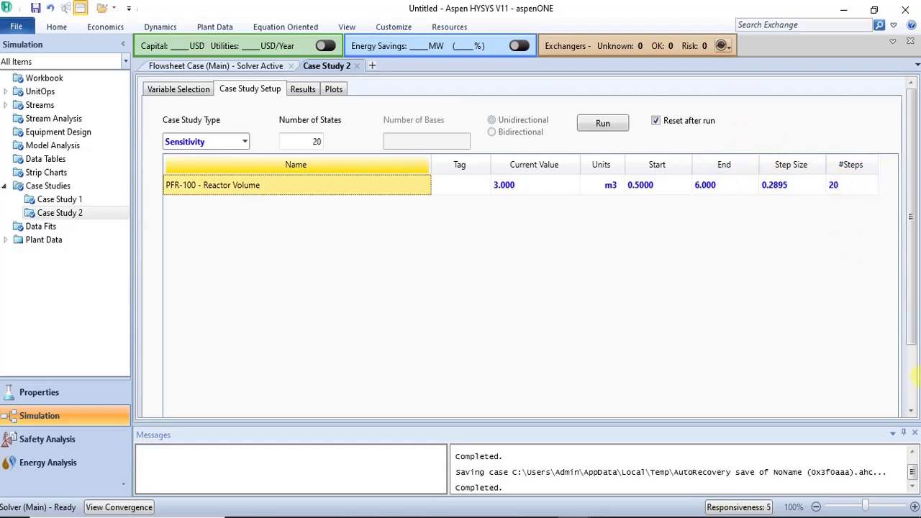
# - Run Case Study 2 and check its completion status
pyautogui.scroll(-2, 914, 389)
pyautogui.scroll(2, 912, 382)
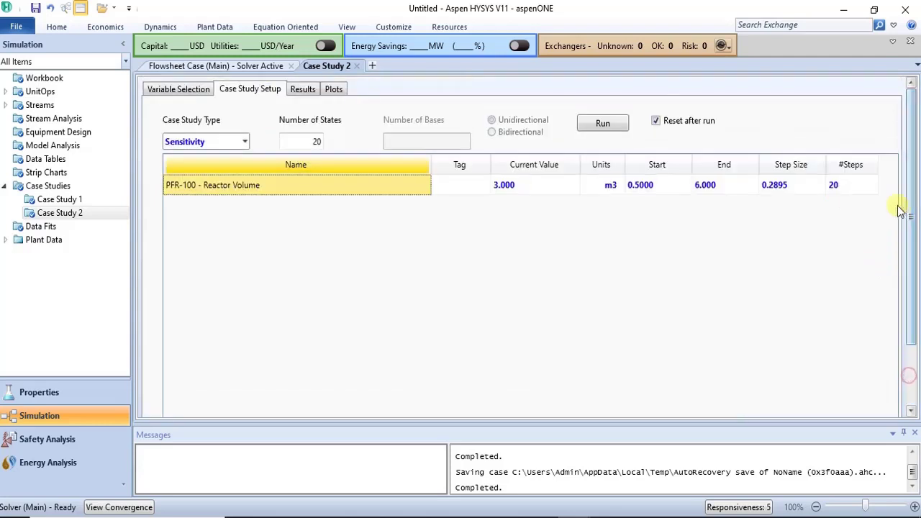
pyautogui.click(597, 125)
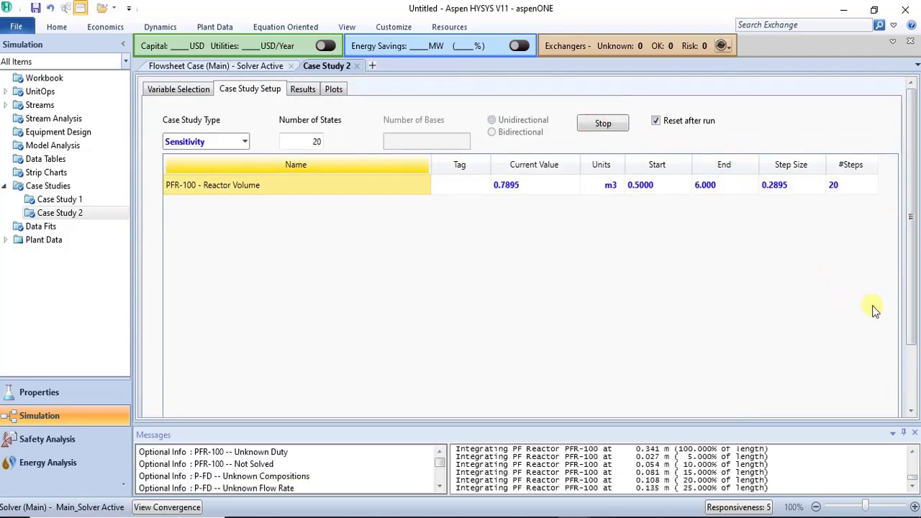
pyautogui.moveTo(911, 332); pyautogui.dragTo(914, 395)
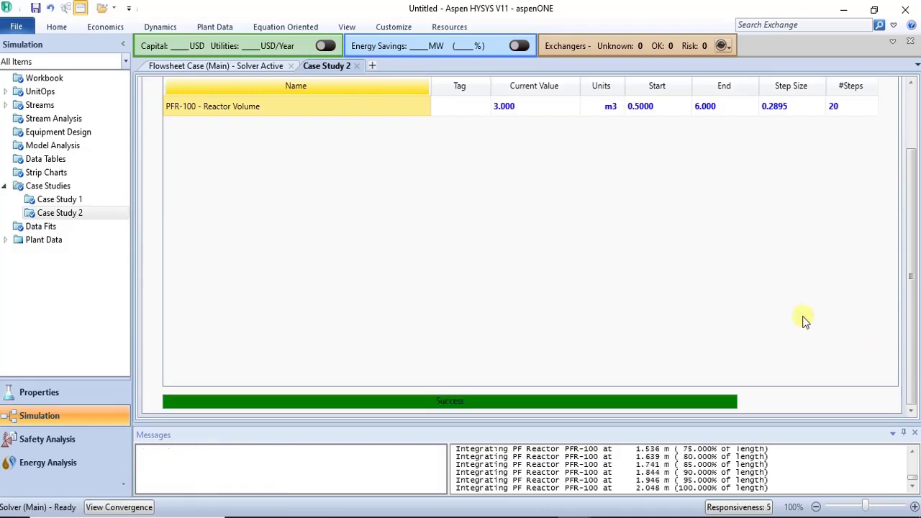
pyautogui.scroll(3, 912, 121)
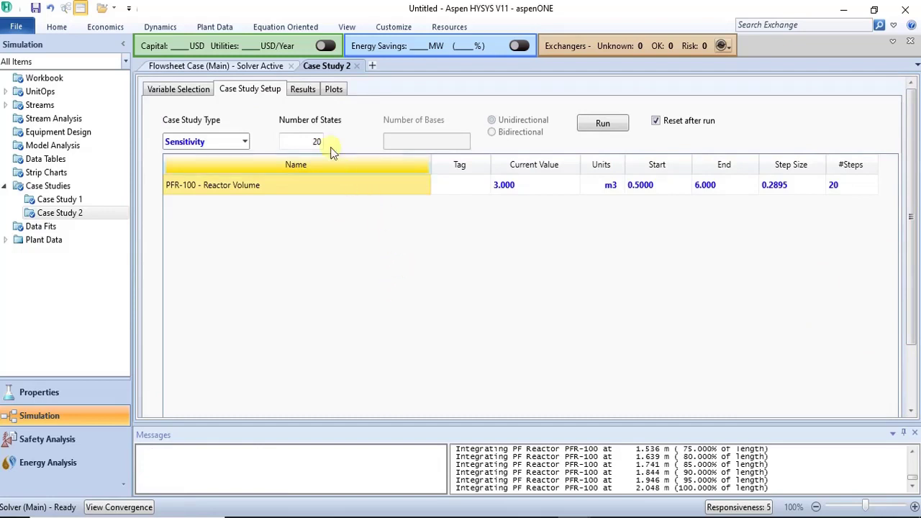
# - Examine the Case Study 2 results table and the plot of PFR-100 actual percent conversion against reactor volume
pyautogui.click(303, 89)
pyautogui.moveTo(900, 249); pyautogui.dragTo(881, 250)
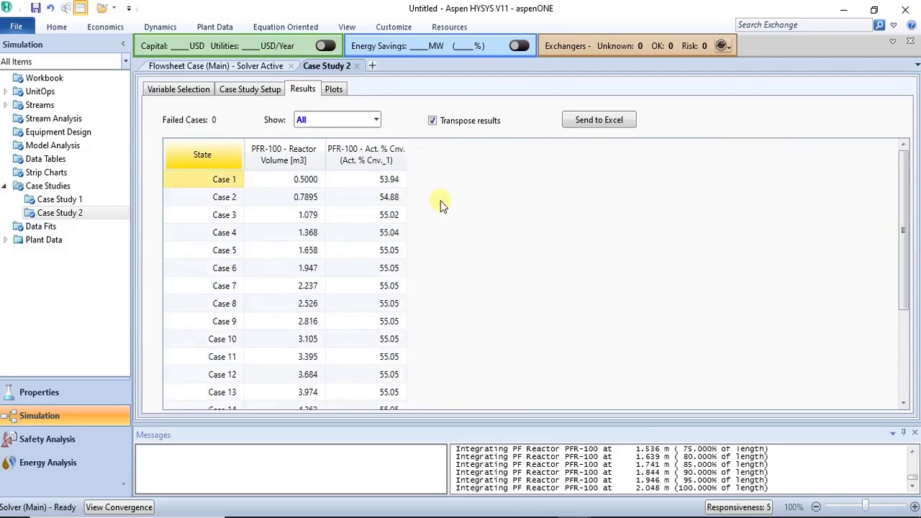
pyautogui.click(340, 90)
pyautogui.moveTo(564, 173)
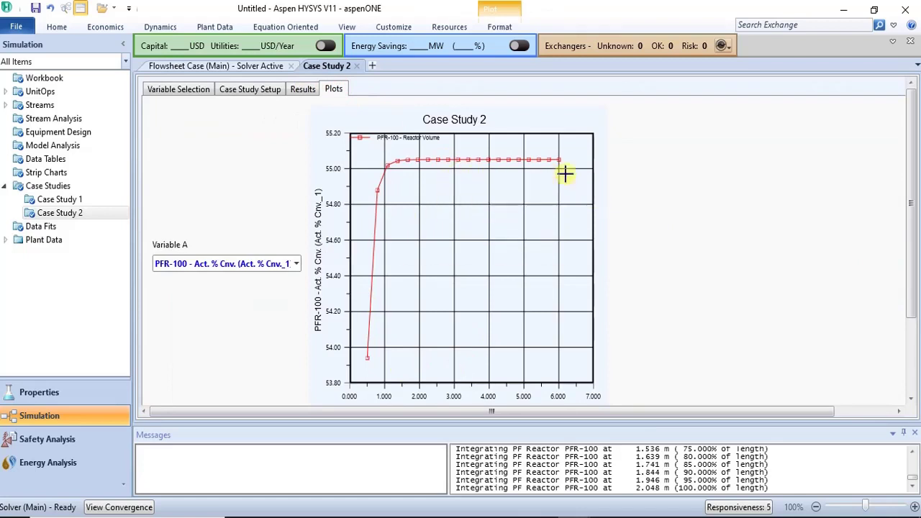
pyautogui.click(911, 399)
pyautogui.click(911, 400)
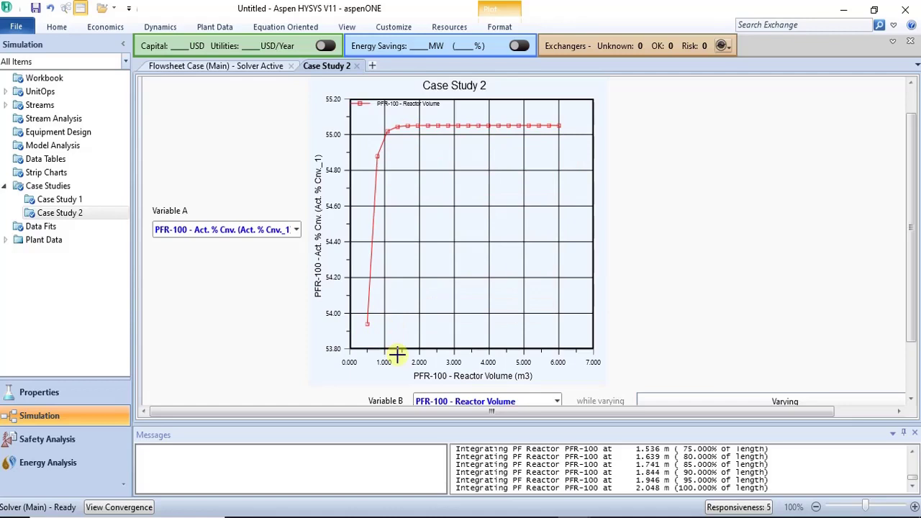
pyautogui.moveTo(396, 134)
pyautogui.scroll(2, 908, 99)
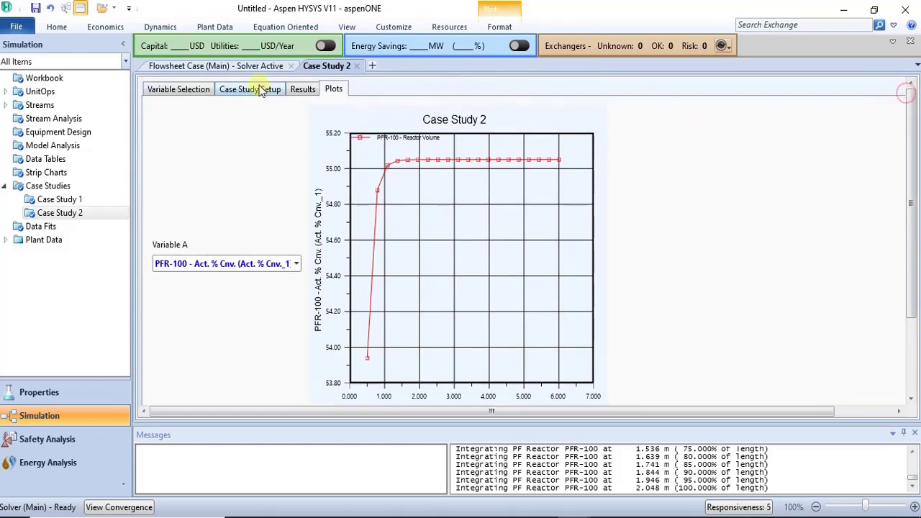
pyautogui.click(296, 89)
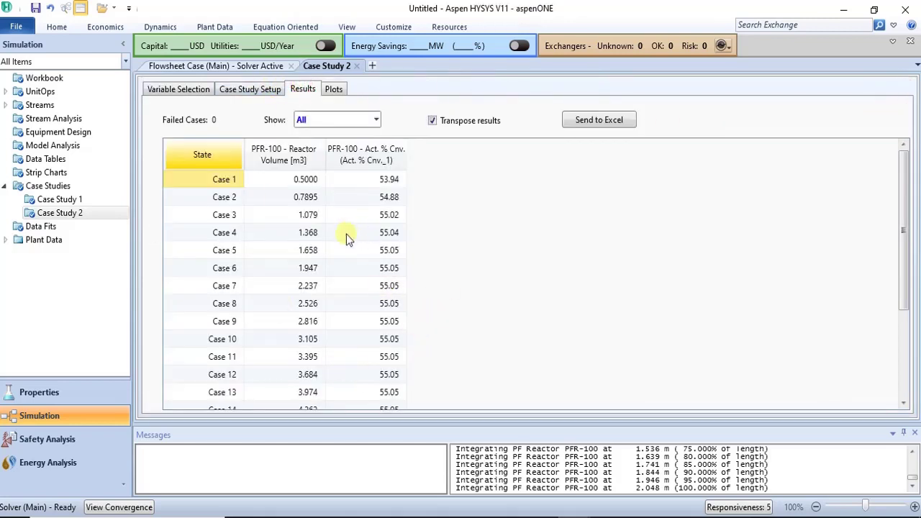
pyautogui.moveTo(305, 182)
pyautogui.moveTo(301, 256)
# - Add two more case studies to the Case Studies list
pyautogui.click(45, 187)
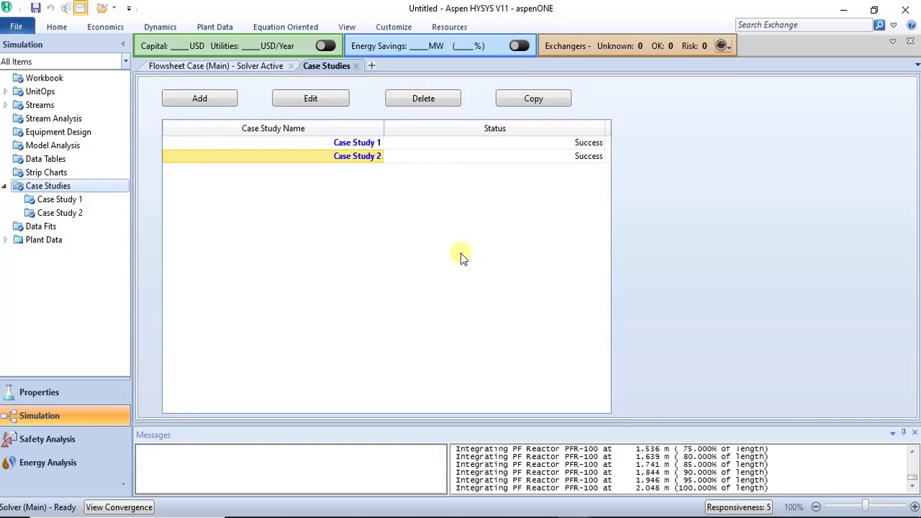
pyautogui.click(201, 100)
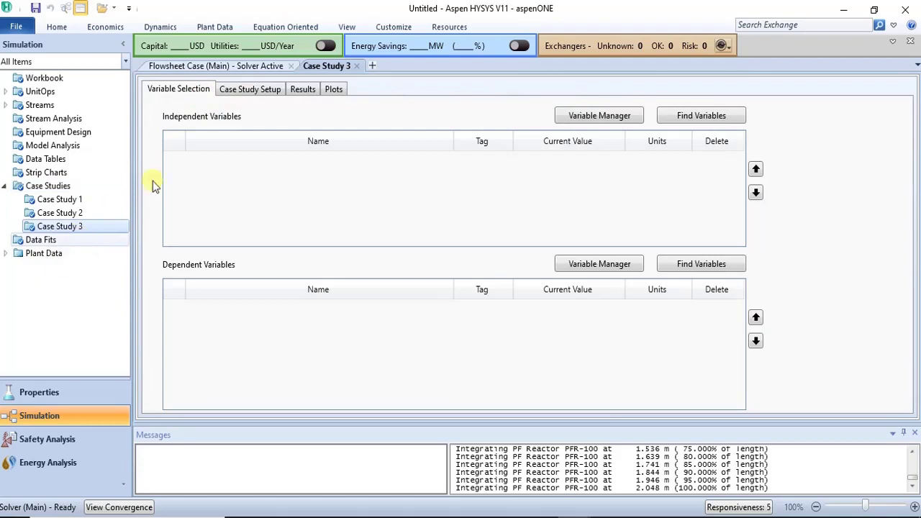
pyautogui.click(68, 185)
pyautogui.click(215, 104)
# - Add the Temperature of the LIQ stream as the independent variable of Case Study 3
pyautogui.click(81, 225)
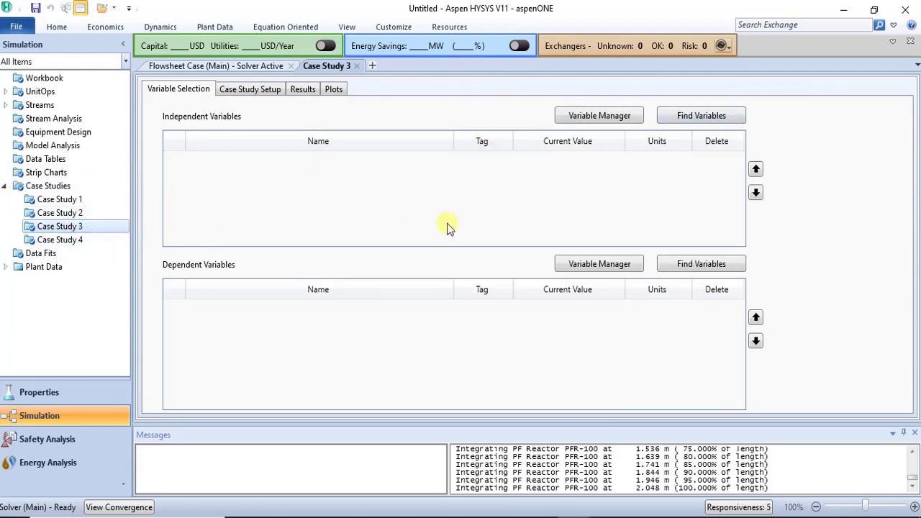
pyautogui.click(696, 119)
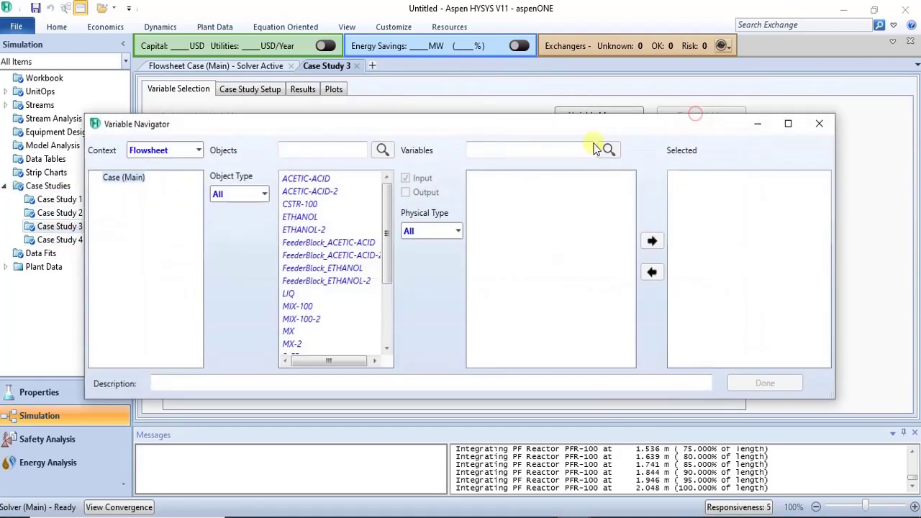
pyautogui.click(289, 293)
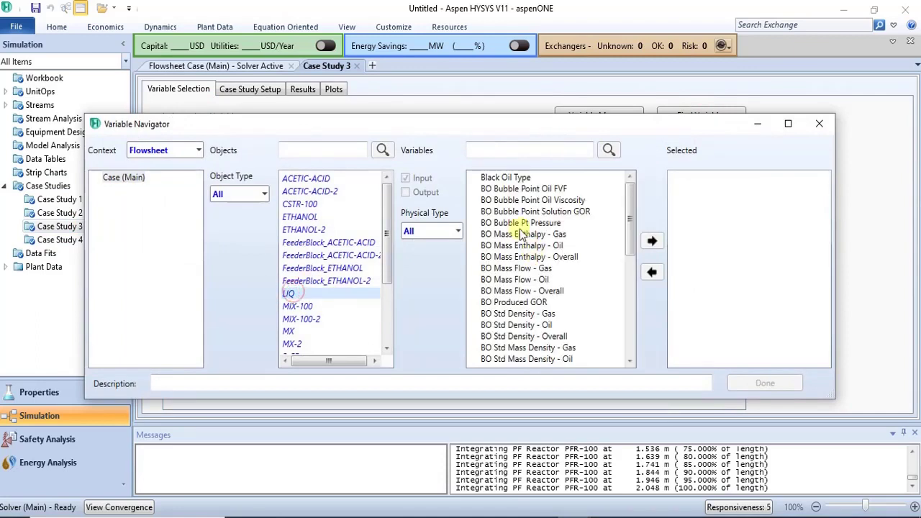
pyautogui.click(462, 232)
pyautogui.click(450, 267)
pyautogui.click(507, 200)
pyautogui.click(651, 241)
pyautogui.click(764, 383)
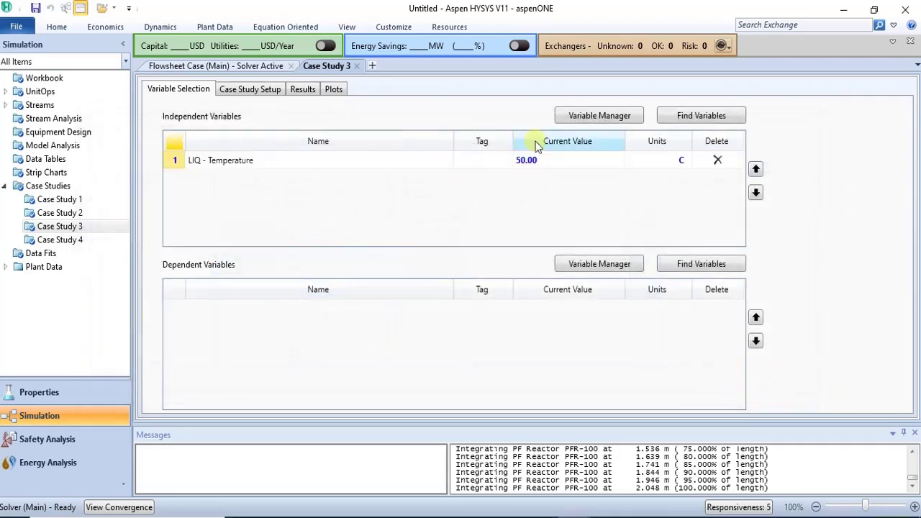
# - Add the actual percent conversion (Act. % Cnv._1) of CSTR-100 as the dependent variable of Case Study 3
pyautogui.click(717, 264)
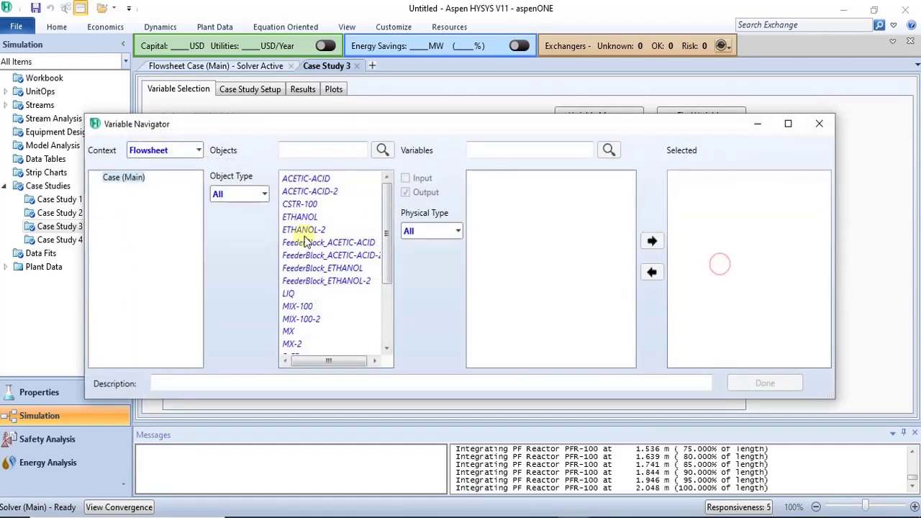
pyautogui.click(387, 336)
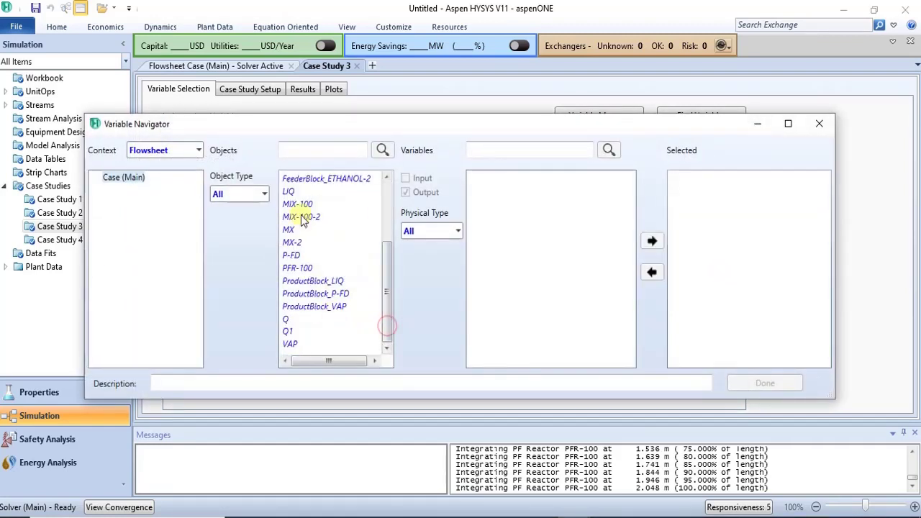
pyautogui.click(386, 206)
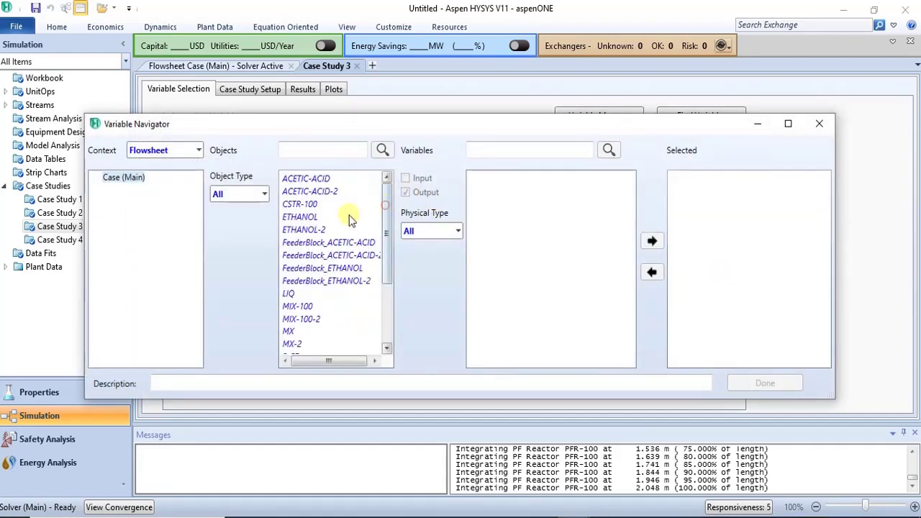
pyautogui.click(299, 203)
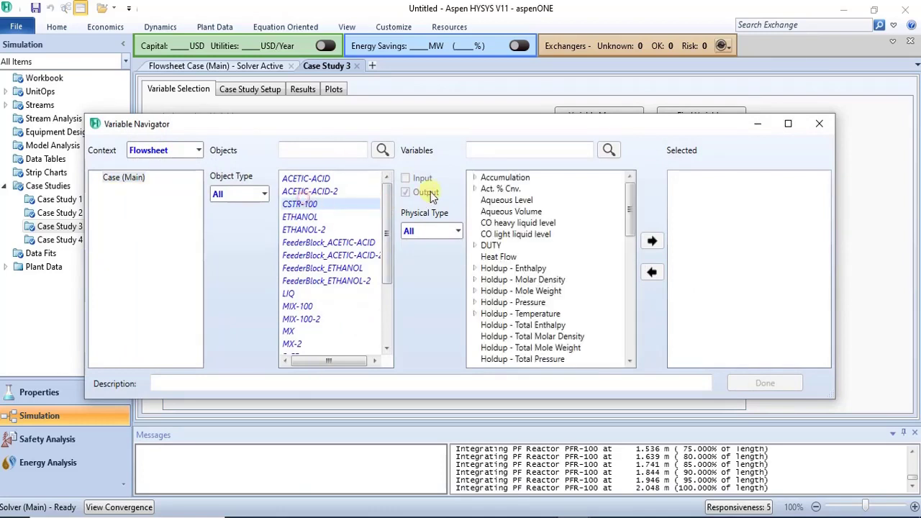
pyautogui.click(475, 189)
pyautogui.click(517, 200)
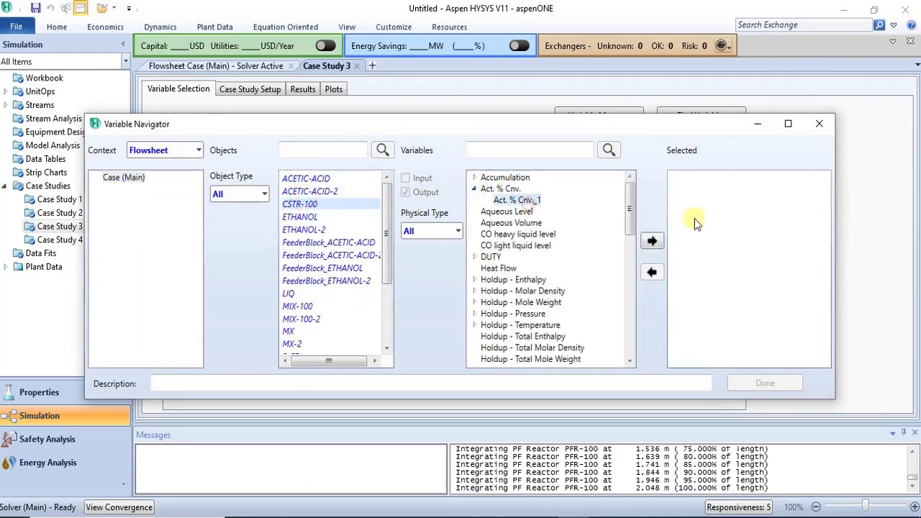
pyautogui.click(653, 241)
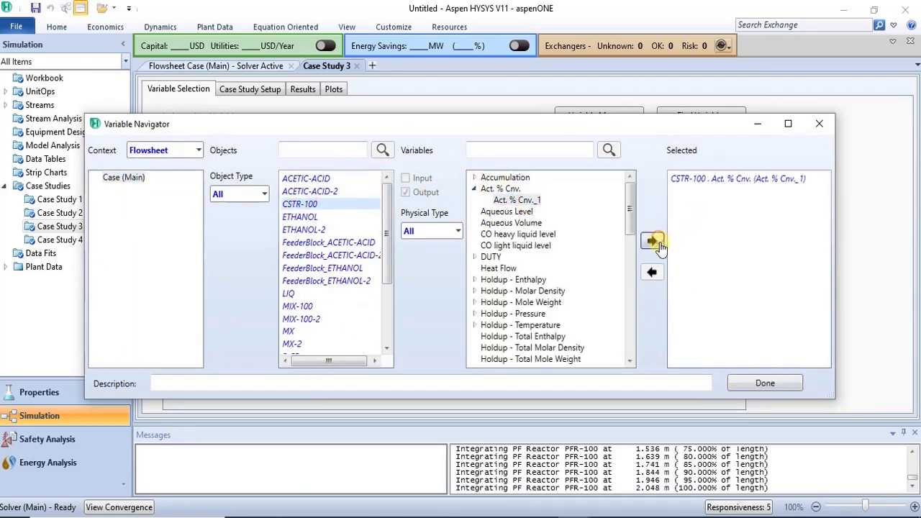
pyautogui.click(765, 383)
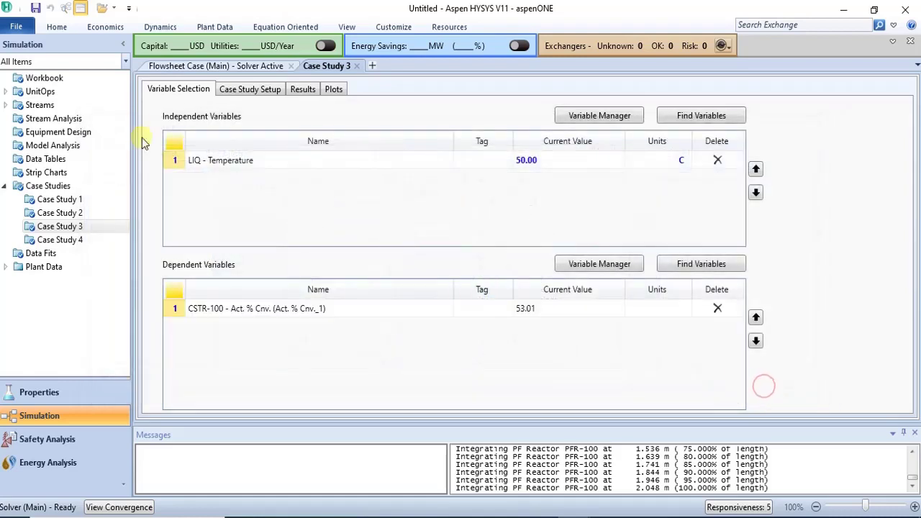
# - Set Case Study 3 to the Sensitivity type, varying LIQ temperature from 30 to 86 °C in 20 steps
pyautogui.click(255, 90)
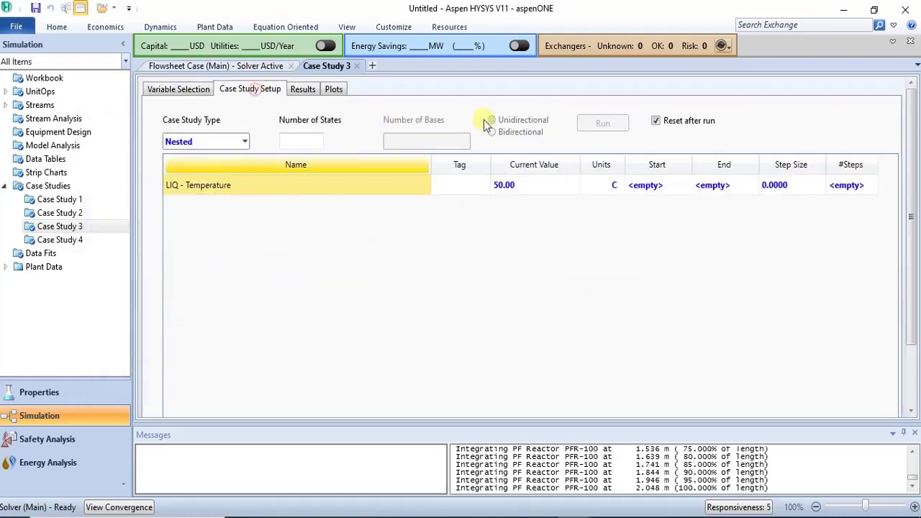
pyautogui.click(244, 142)
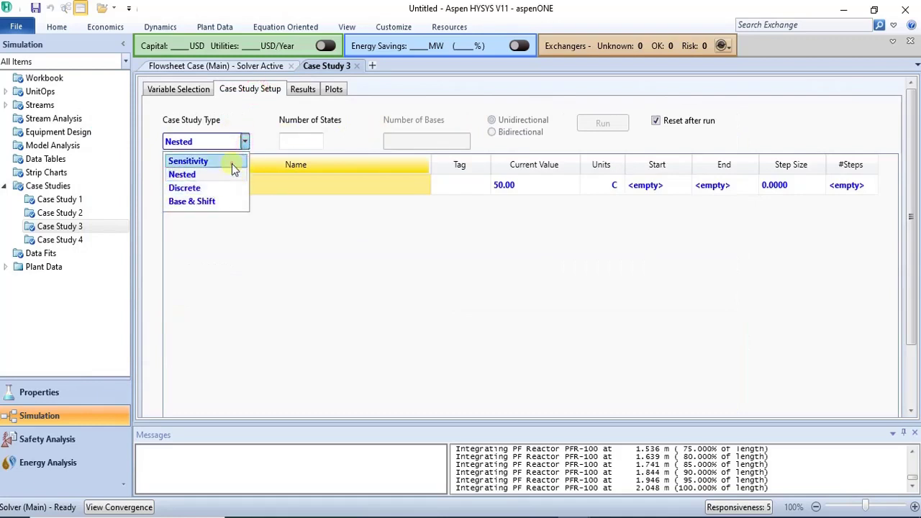
pyautogui.click(209, 160)
pyautogui.click(647, 185)
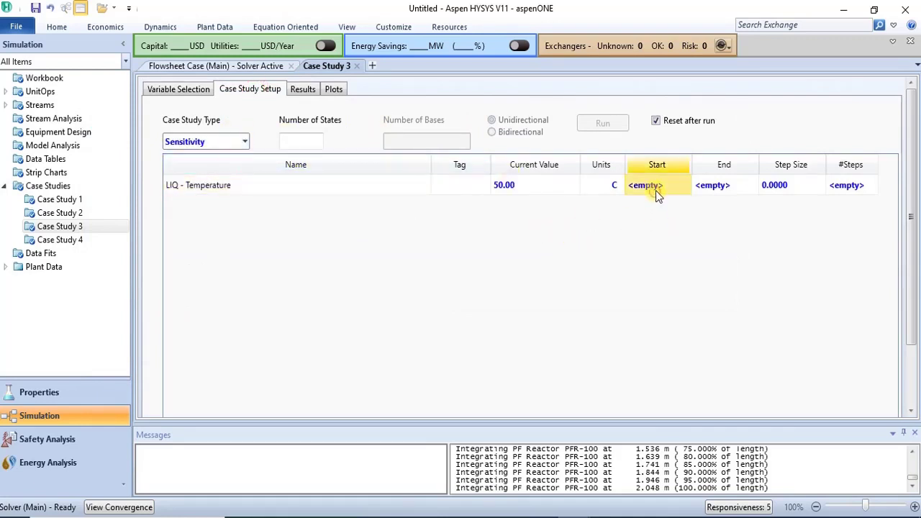
pyautogui.write('30')
pyautogui.press('Return')
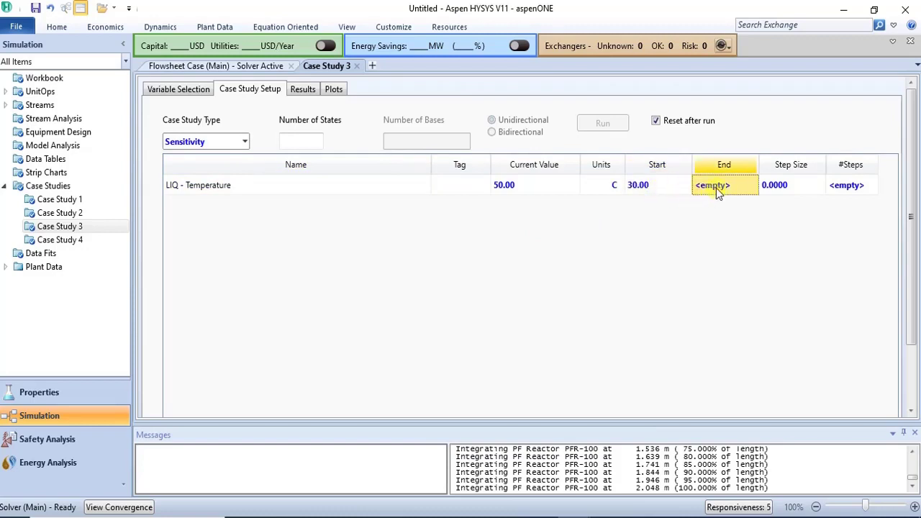
pyautogui.write('80')
pyautogui.press('Return')
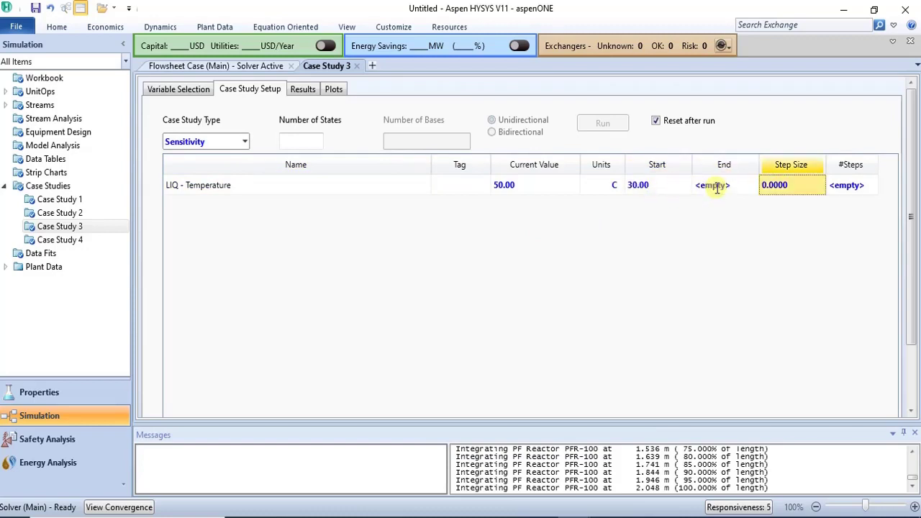
pyautogui.click(854, 192)
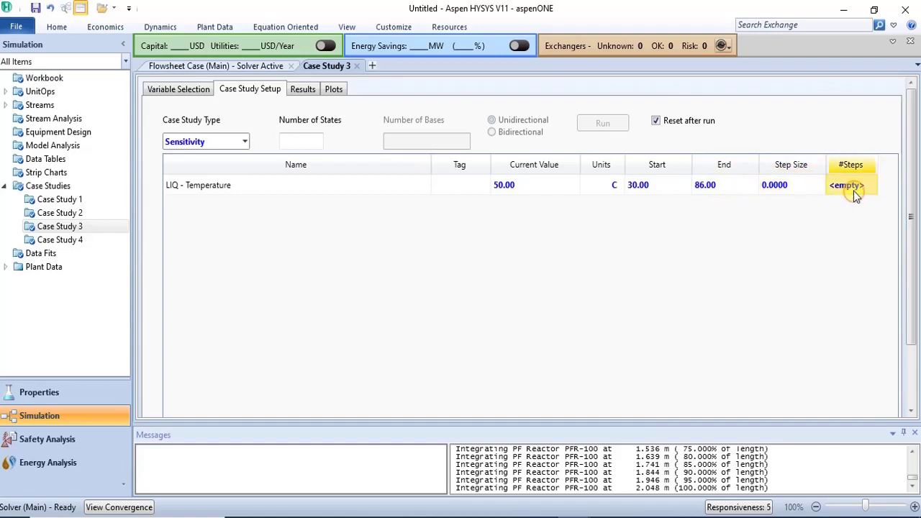
pyautogui.write('20')
pyautogui.press('Return')
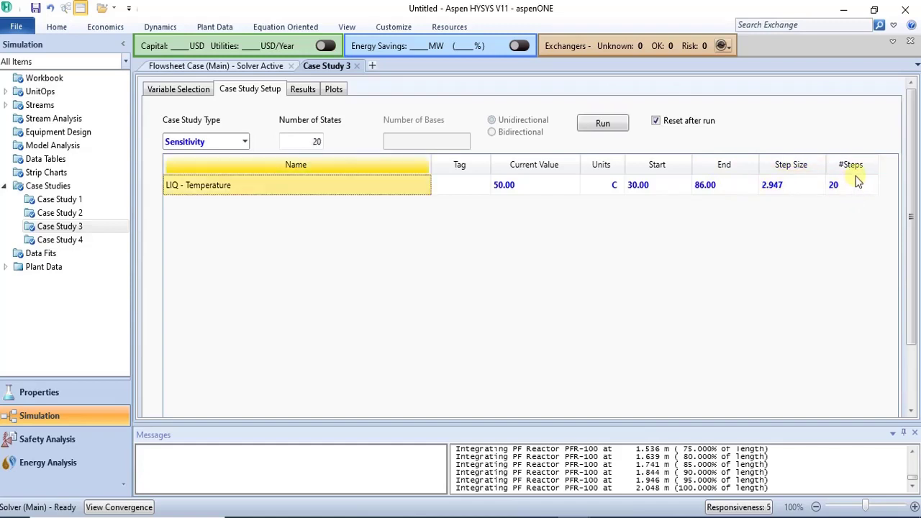
# - Run Case Study 3 and check its completion status
pyautogui.click(588, 127)
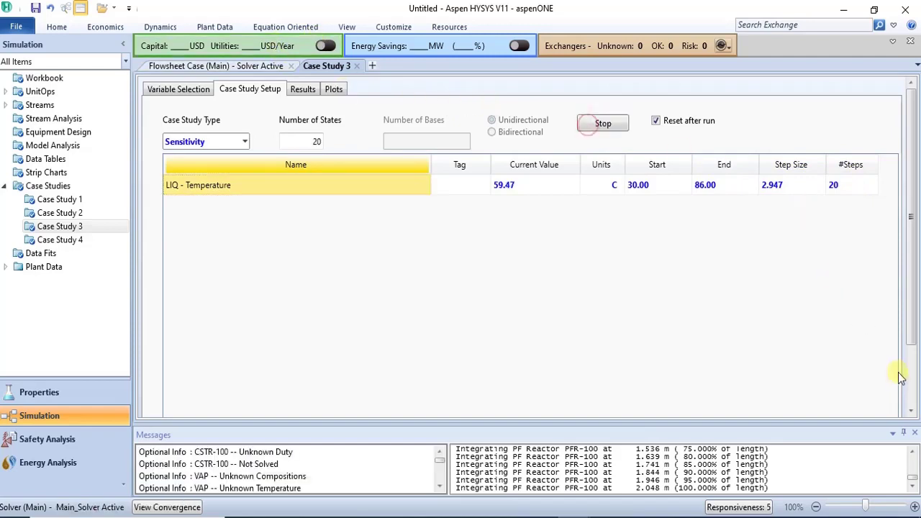
pyautogui.click(906, 400)
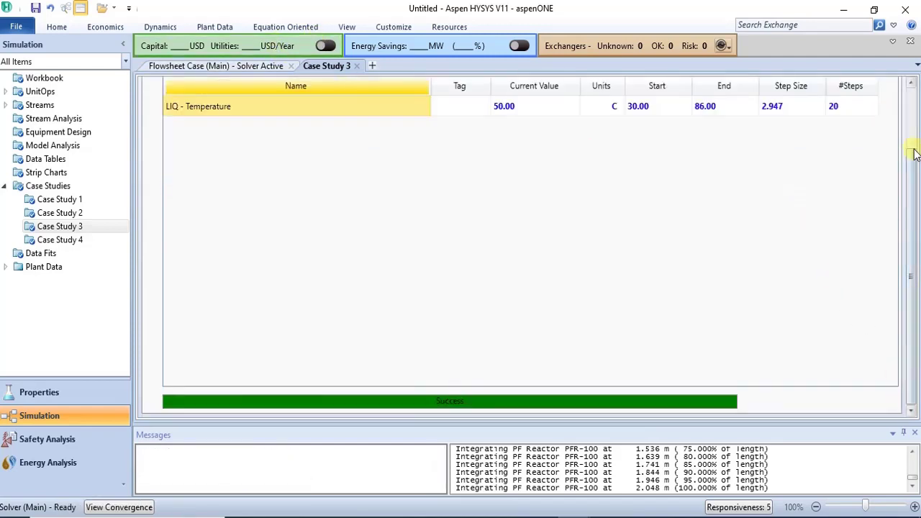
pyautogui.click(912, 138)
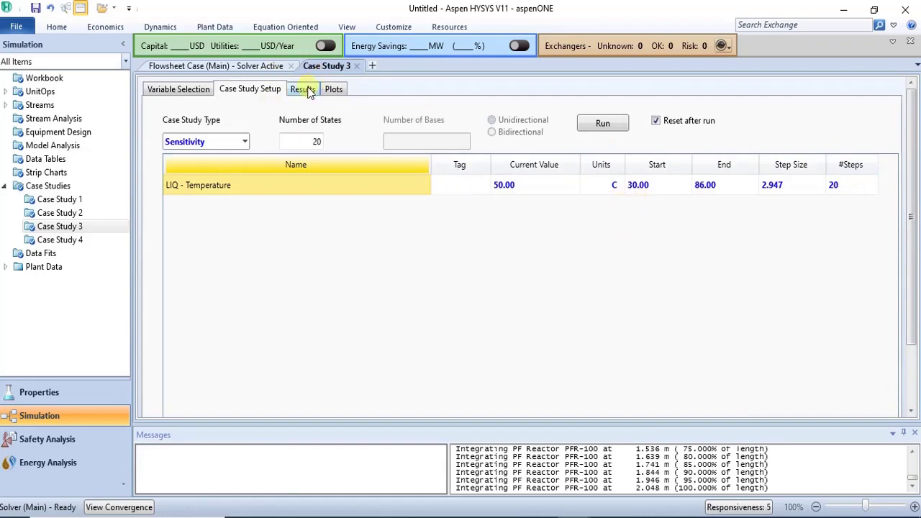
# - Examine the Case Study 3 results table of CSTR-100 conversion at each LIQ temperature
pyautogui.click(303, 89)
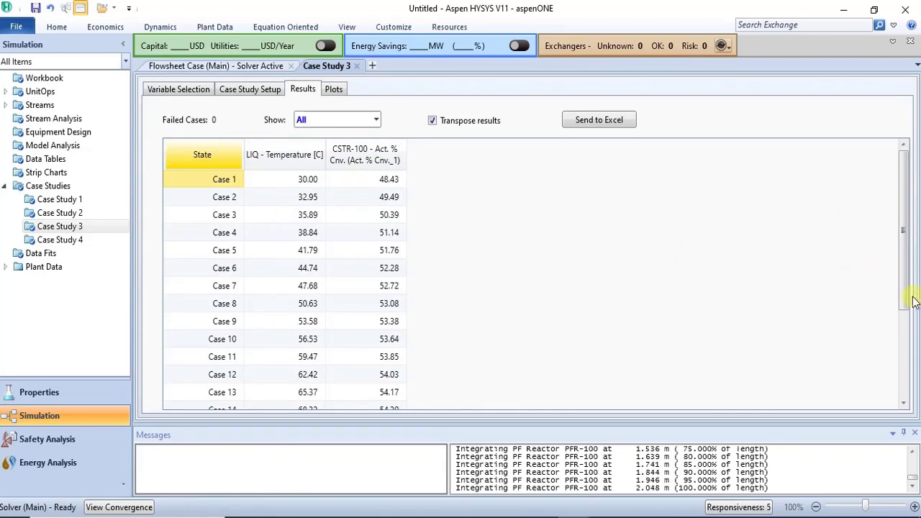
pyautogui.scroll(-3, 912, 302)
pyautogui.scroll(2, 899, 287)
pyautogui.scroll(2, 898, 226)
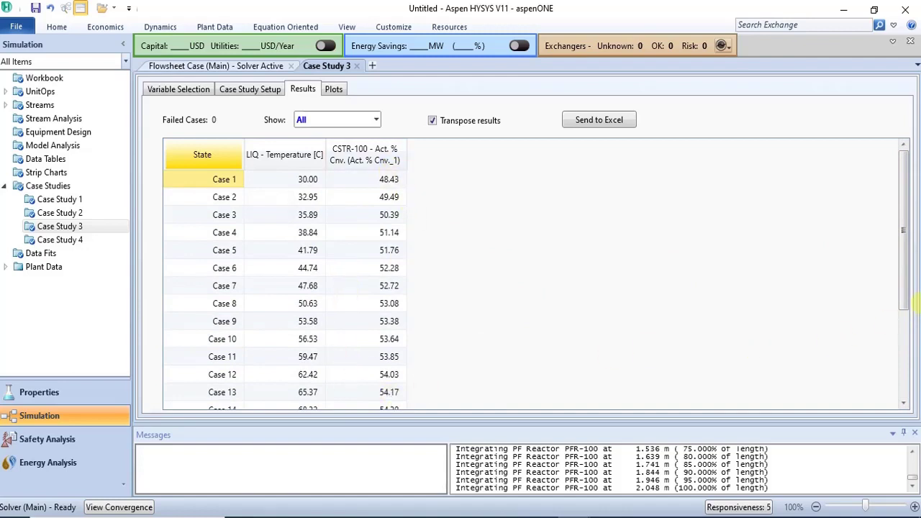
pyautogui.scroll(-3, 912, 295)
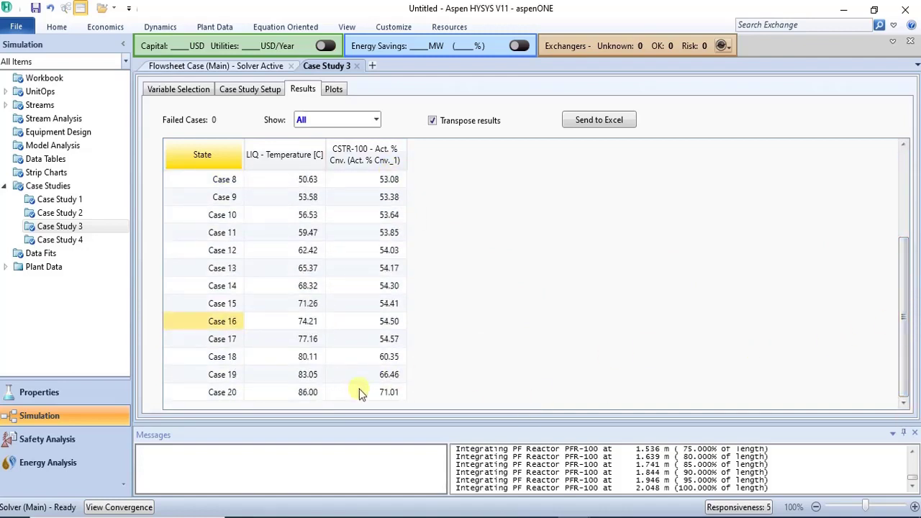
# - Check the LIQ stream conditions on the flowsheet and the study's temperature range against the Case Study 3 results
pyautogui.click(206, 66)
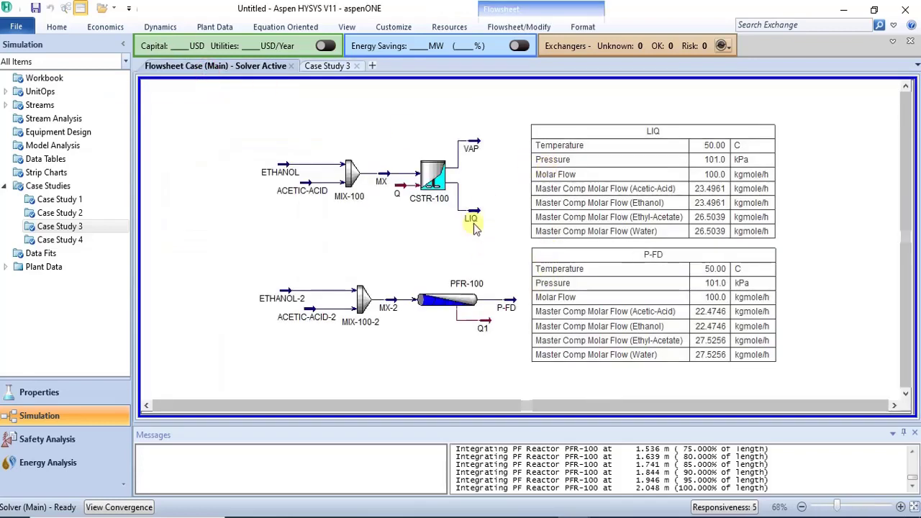
pyautogui.moveTo(471, 227)
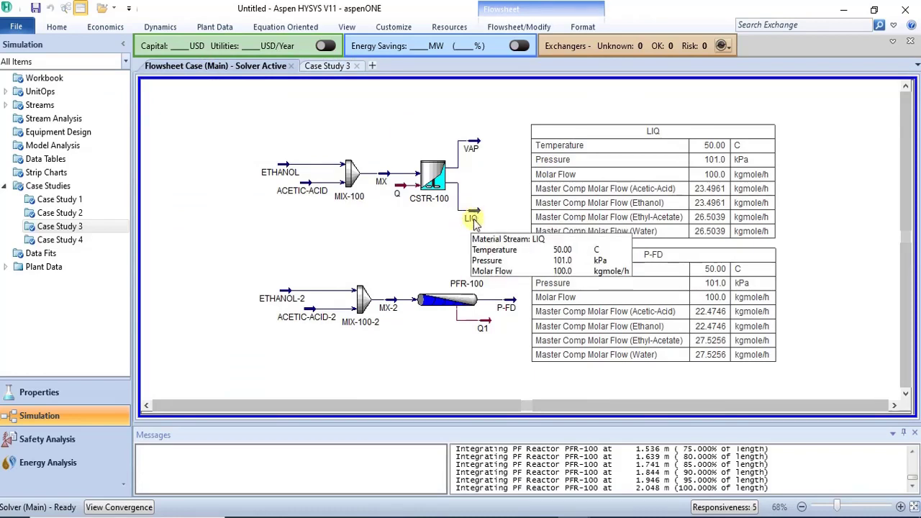
pyautogui.click(326, 70)
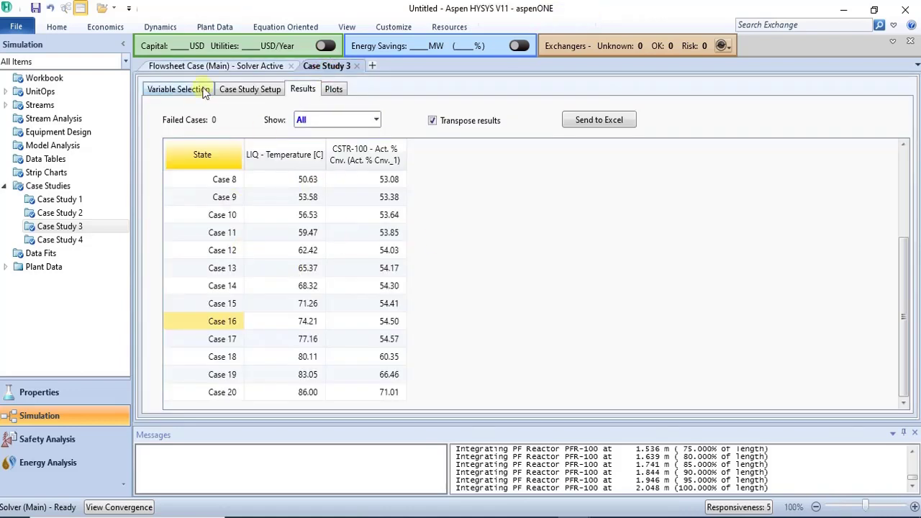
pyautogui.click(233, 87)
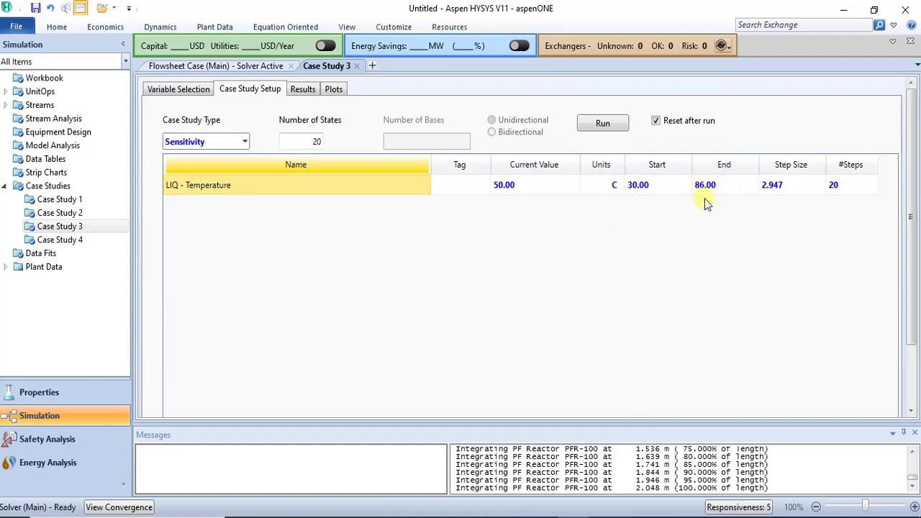
pyautogui.click(303, 89)
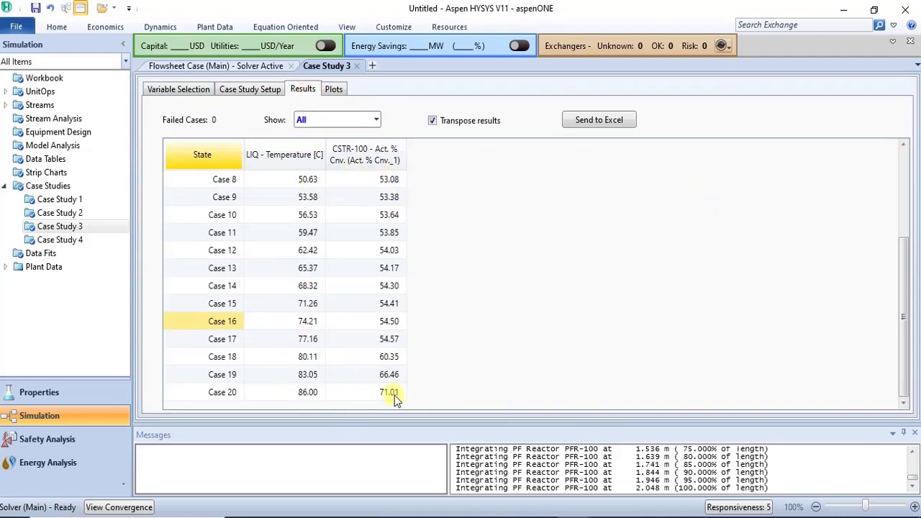
pyautogui.click(358, 214)
# - Examine the Case Study 3 plot of CSTR-100 actual percent conversion against LIQ temperature, reading values along the curve
pyautogui.click(331, 91)
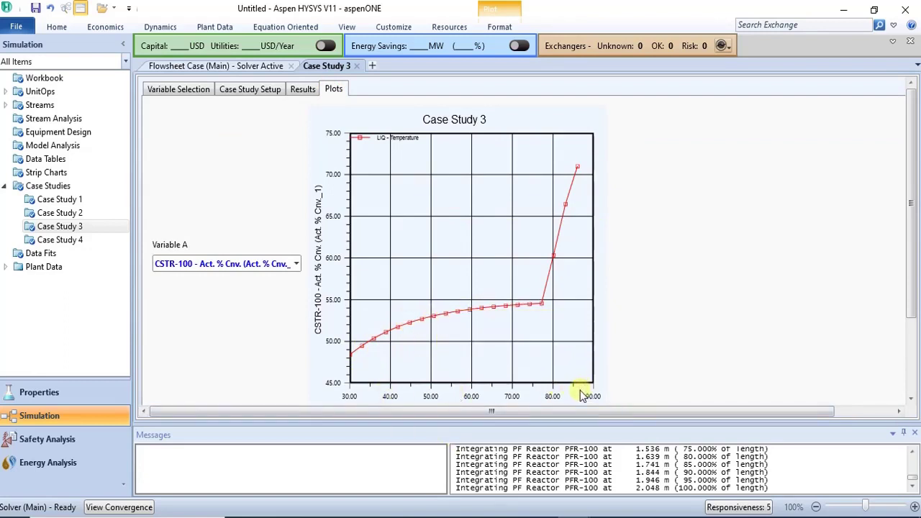
pyautogui.click(911, 398)
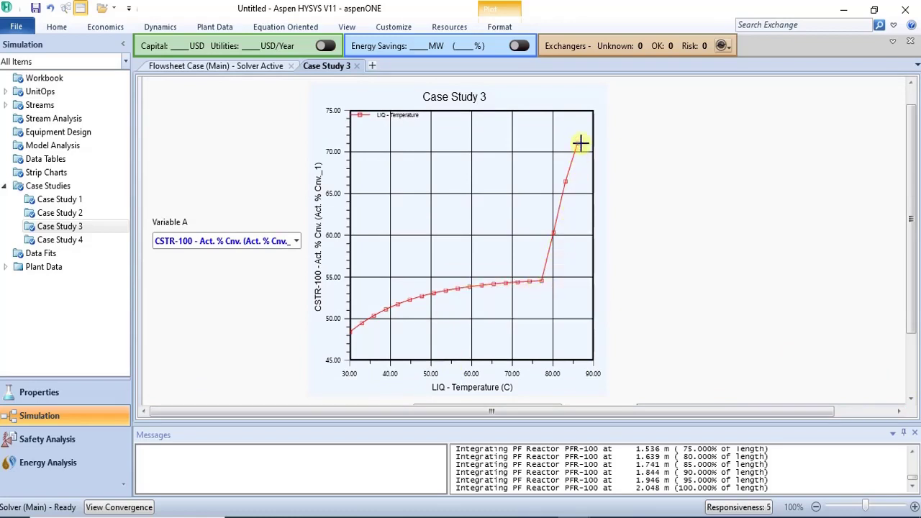
pyautogui.moveTo(578, 146)
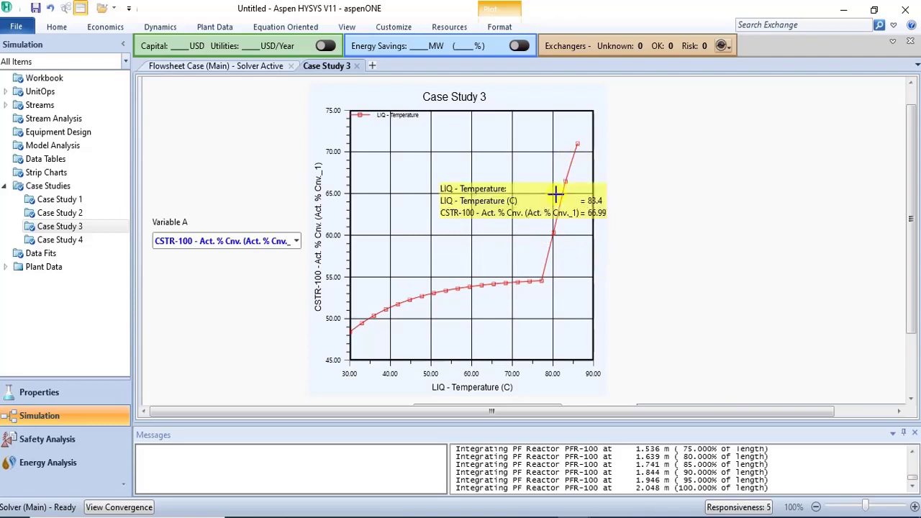
# - Open Case Study 4 and check the conditions of the P-FD stream on the flowsheet before returning to the study
pyautogui.doubleClick(57, 243)
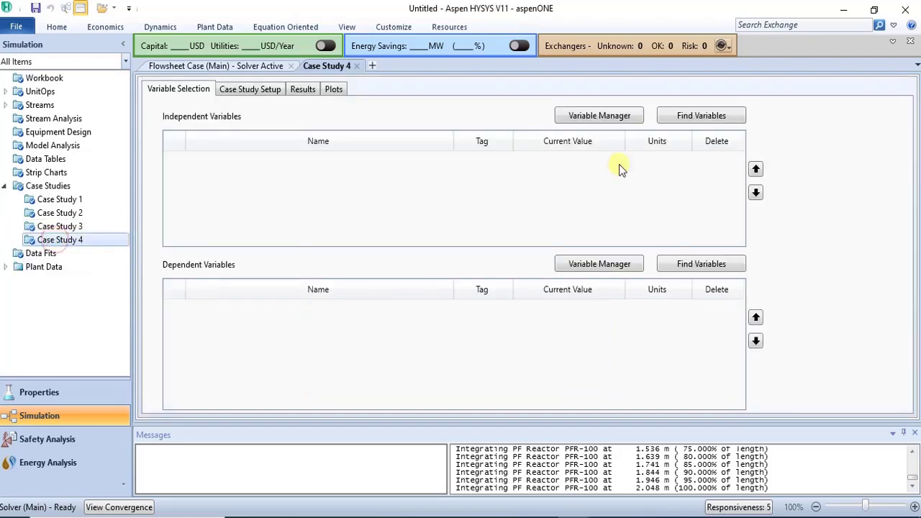
pyautogui.click(687, 116)
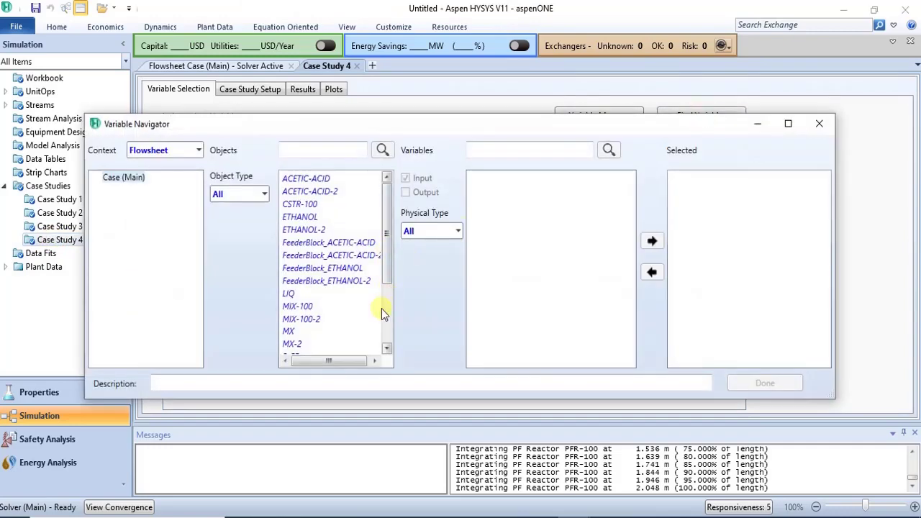
pyautogui.click(823, 126)
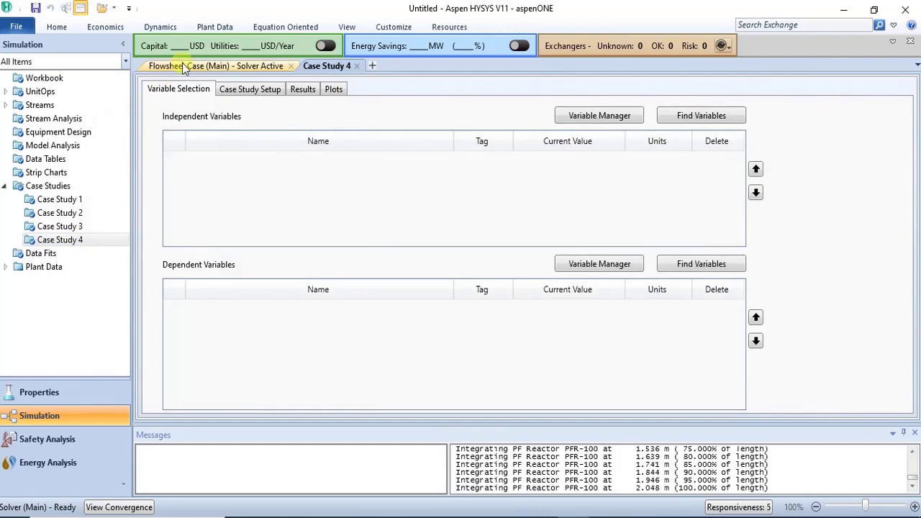
pyautogui.click(184, 68)
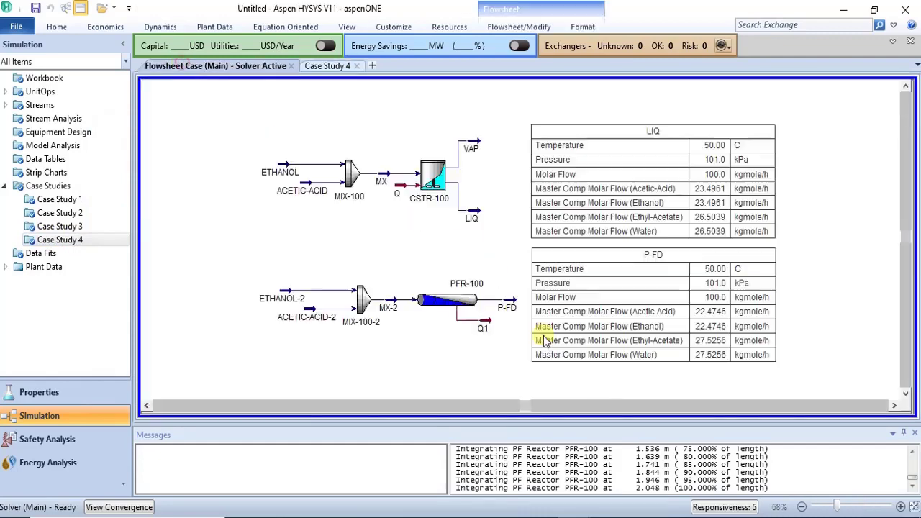
pyautogui.doubleClick(517, 309)
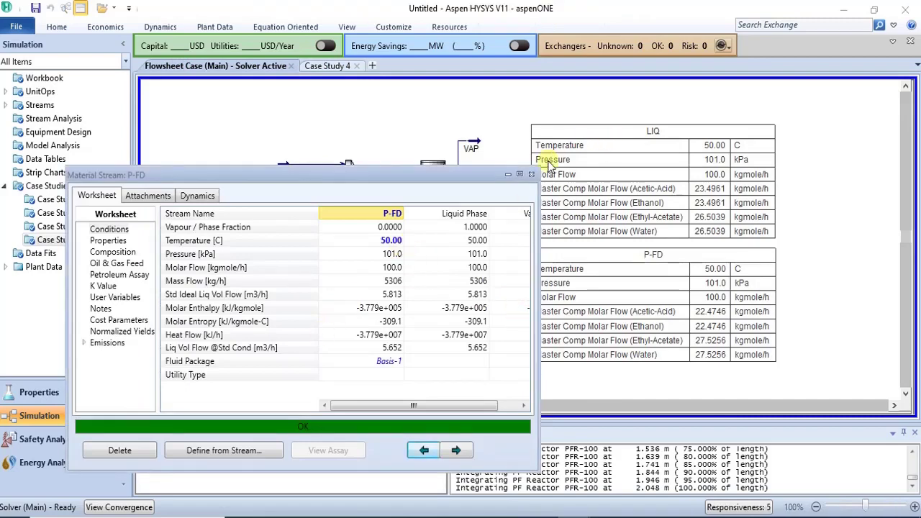
pyautogui.click(531, 175)
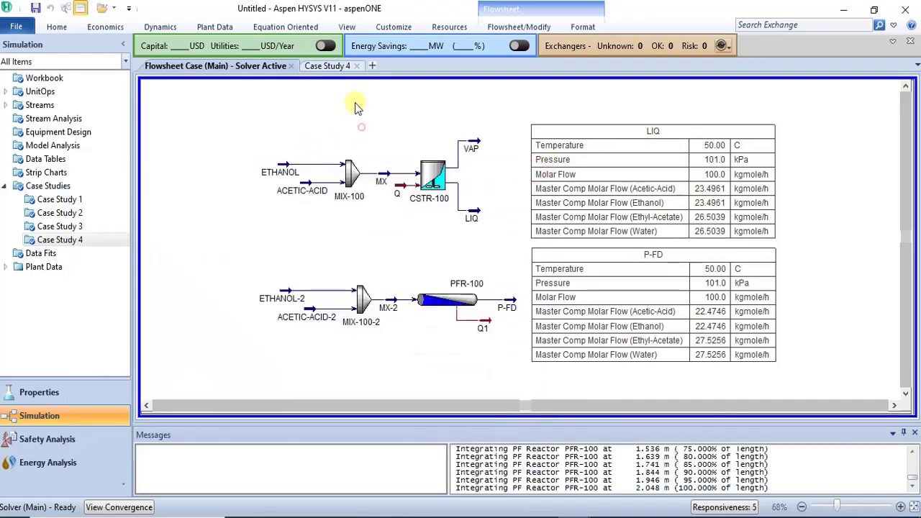
pyautogui.click(329, 67)
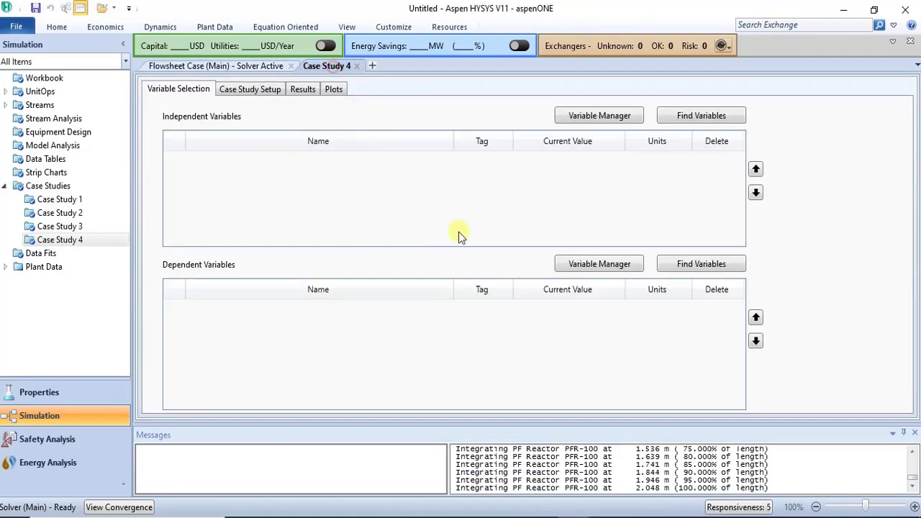
# - Add the P-FD stream's Temperature as the independent variable of Case Study 4
pyautogui.click(680, 115)
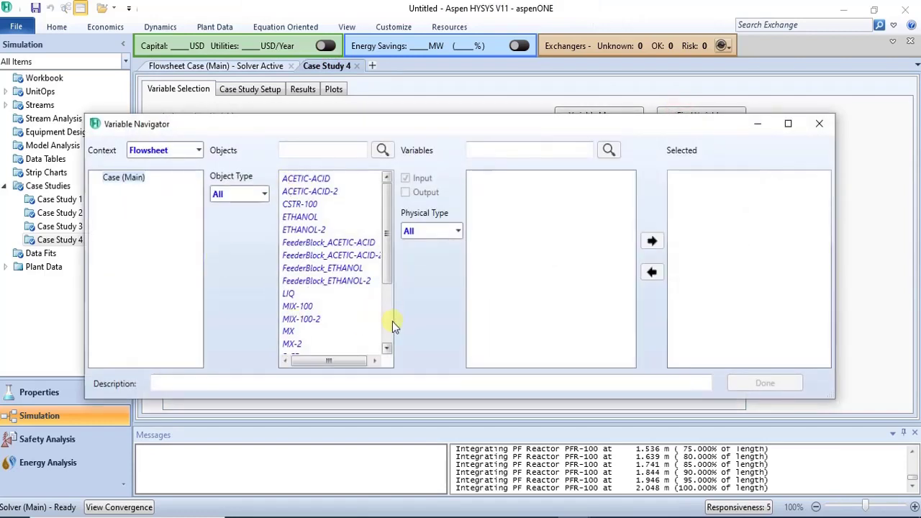
pyautogui.click(390, 322)
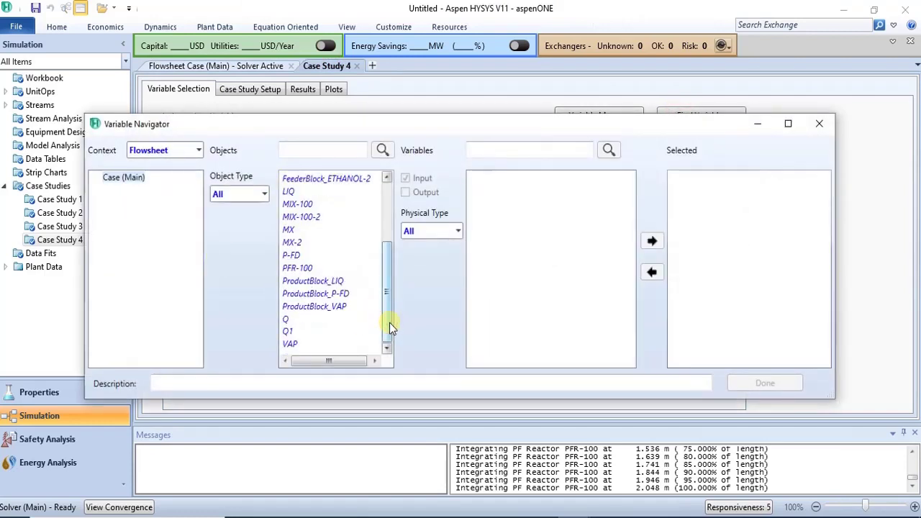
pyautogui.moveTo(385, 319); pyautogui.dragTo(383, 310)
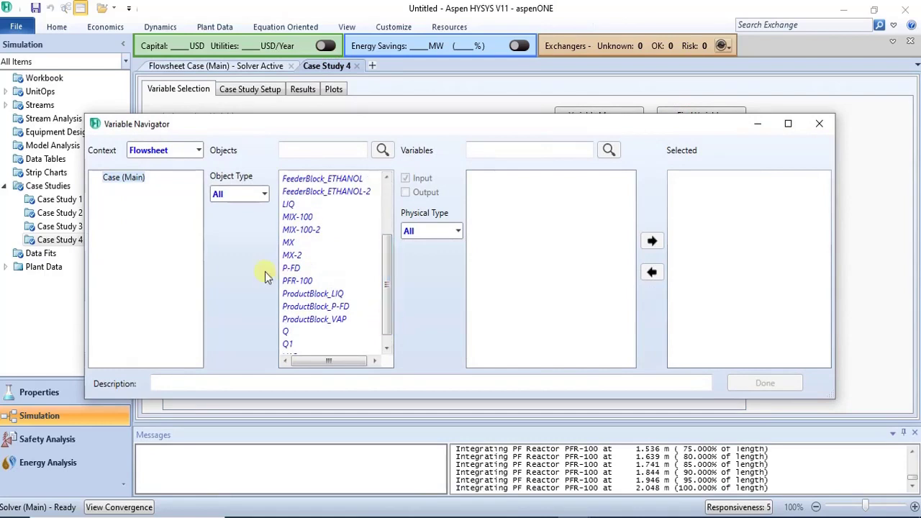
pyautogui.click(288, 269)
pyautogui.click(430, 231)
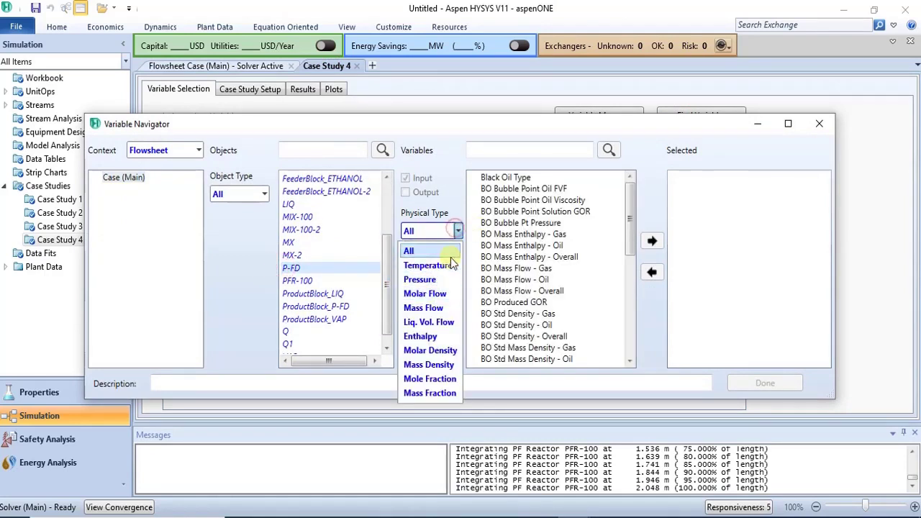
pyautogui.click(444, 271)
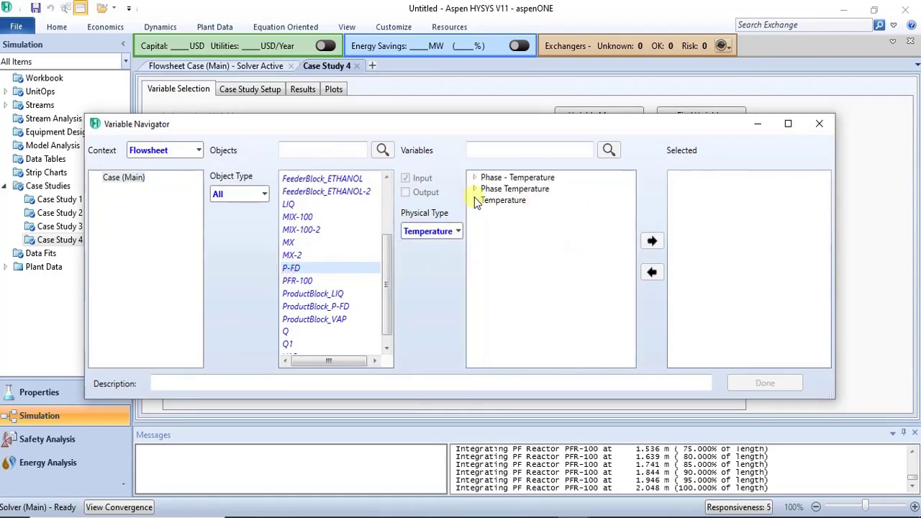
pyautogui.click(496, 203)
pyautogui.click(651, 241)
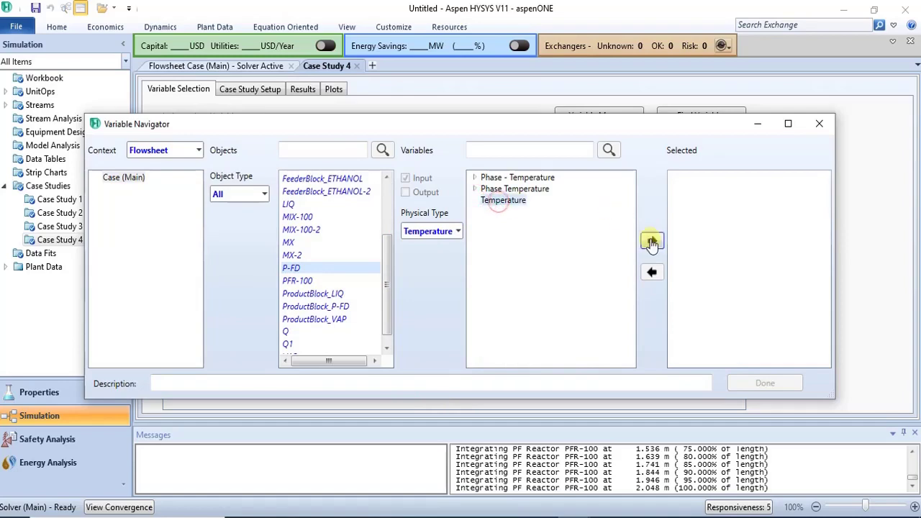
pyautogui.click(787, 384)
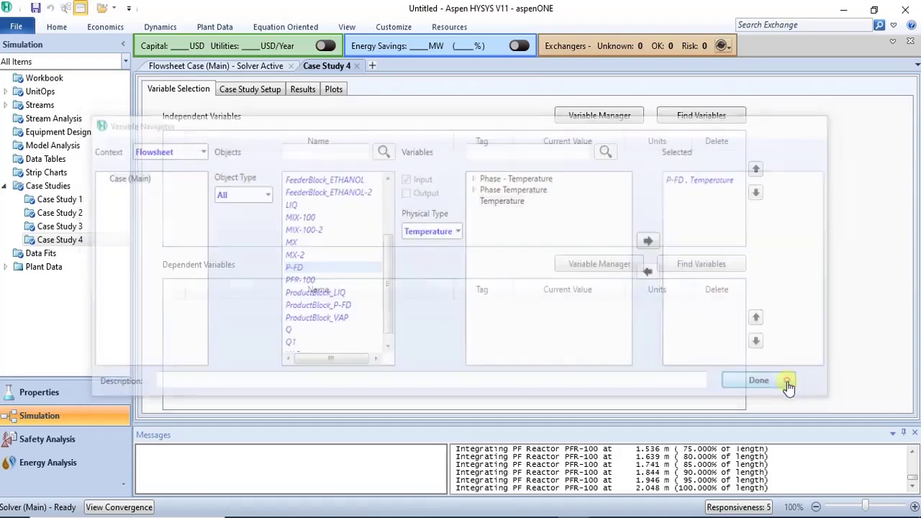
# - Add PFR-100's Act. % Cnv._1 as the dependent variable of Case Study 4
pyautogui.click(676, 264)
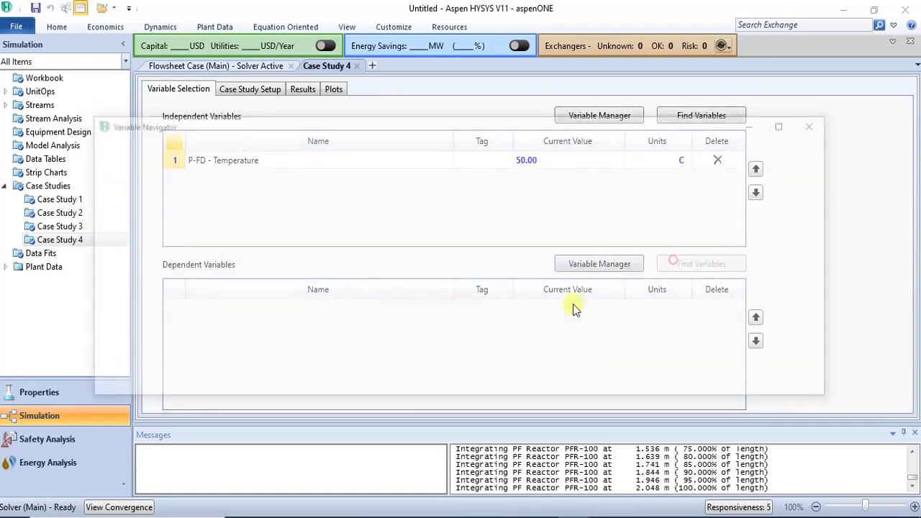
pyautogui.click(384, 329)
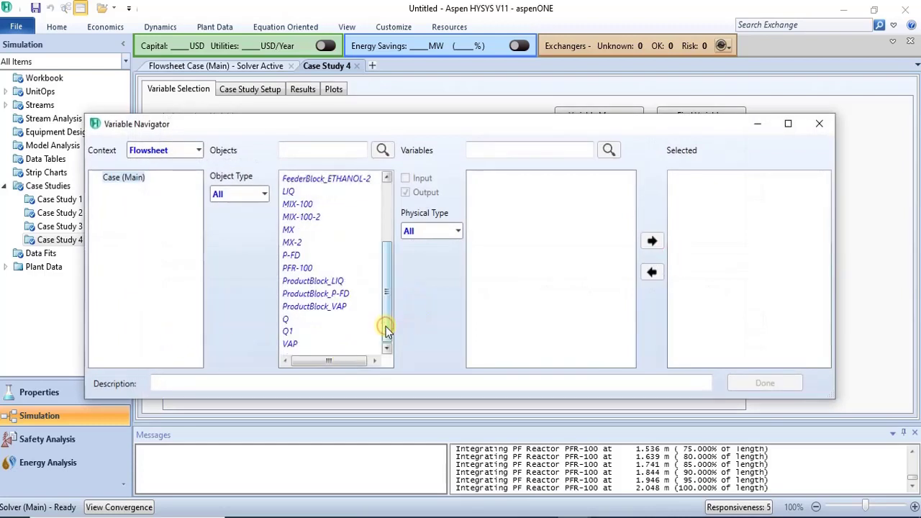
pyautogui.moveTo(384, 323); pyautogui.dragTo(395, 299)
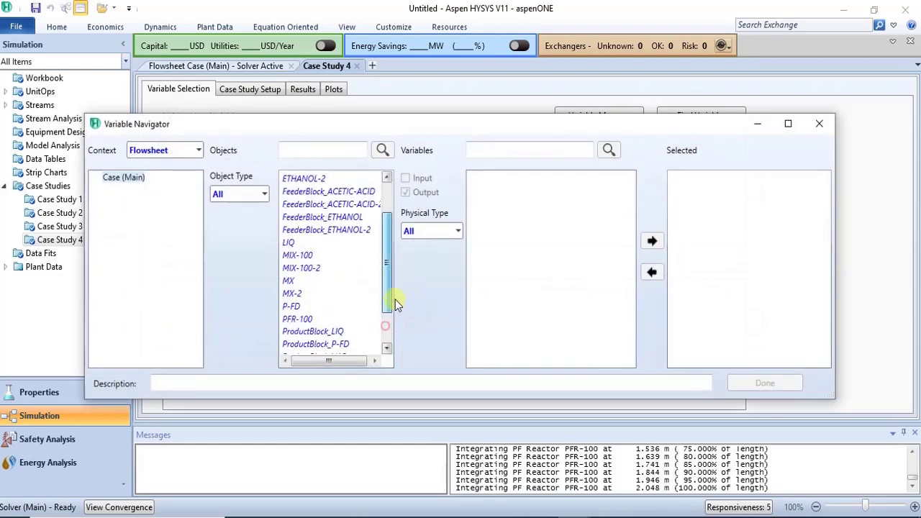
pyautogui.click(291, 318)
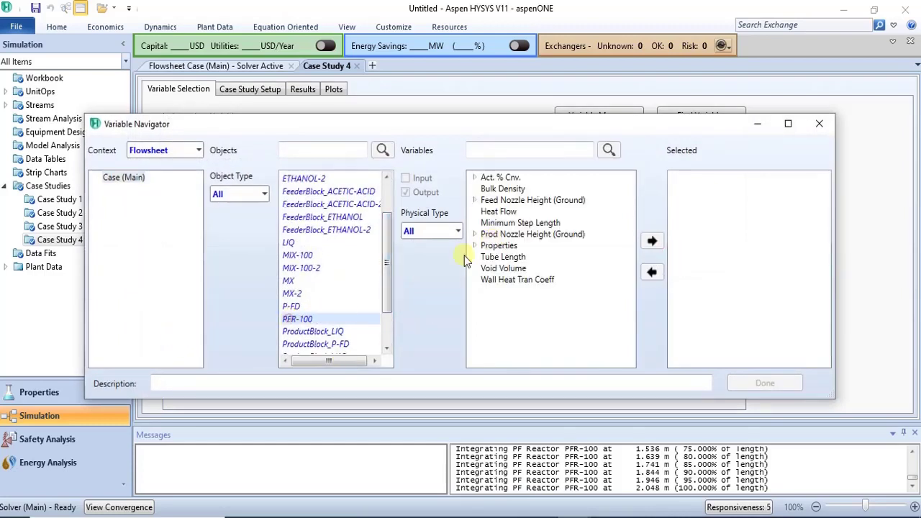
pyautogui.click(475, 178)
pyautogui.click(504, 187)
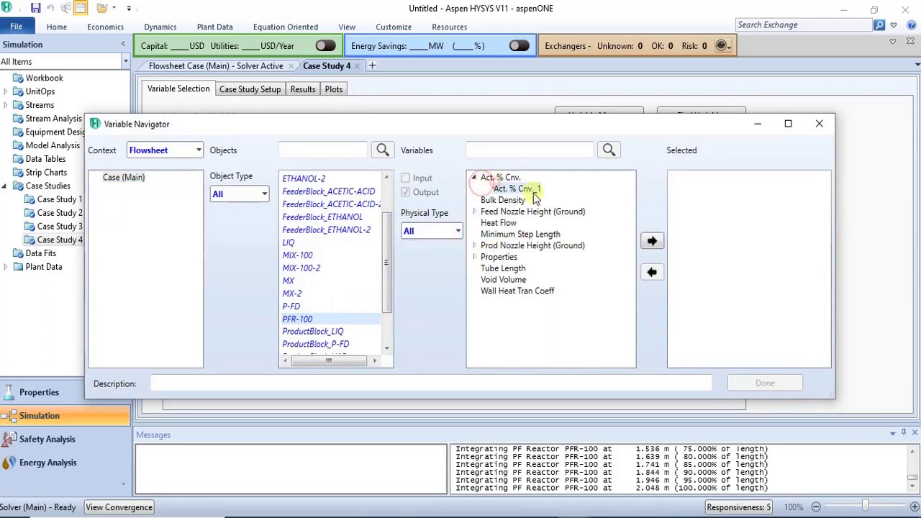
pyautogui.click(651, 241)
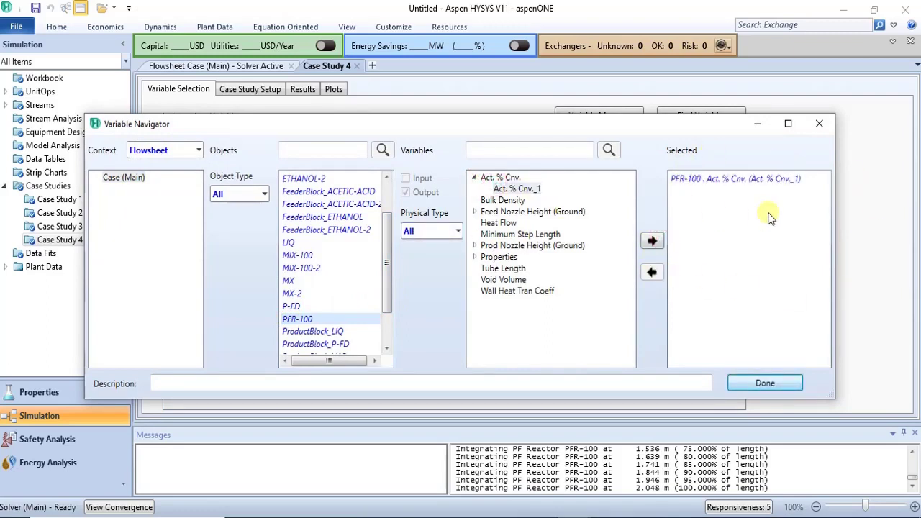
pyautogui.click(777, 391)
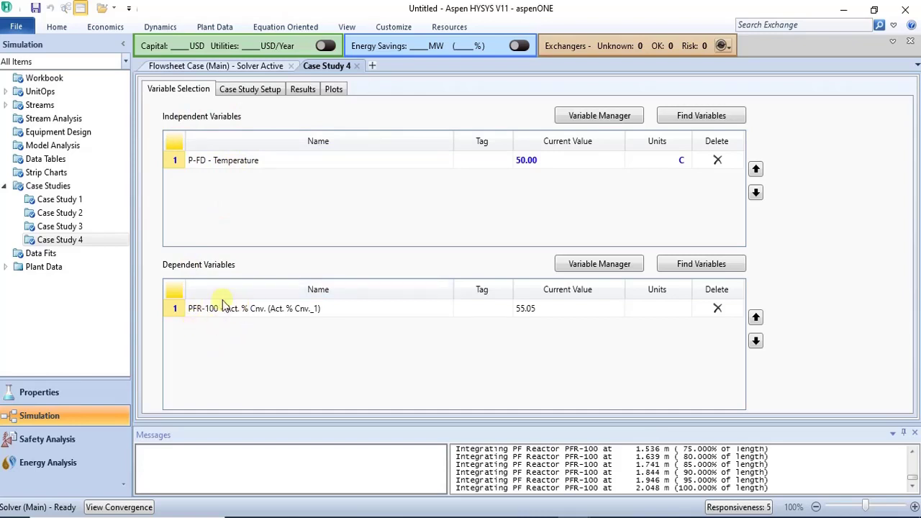
# - Check the variable selection of Case Study 1, then open the setup of Case Study 4
pyautogui.click(70, 200)
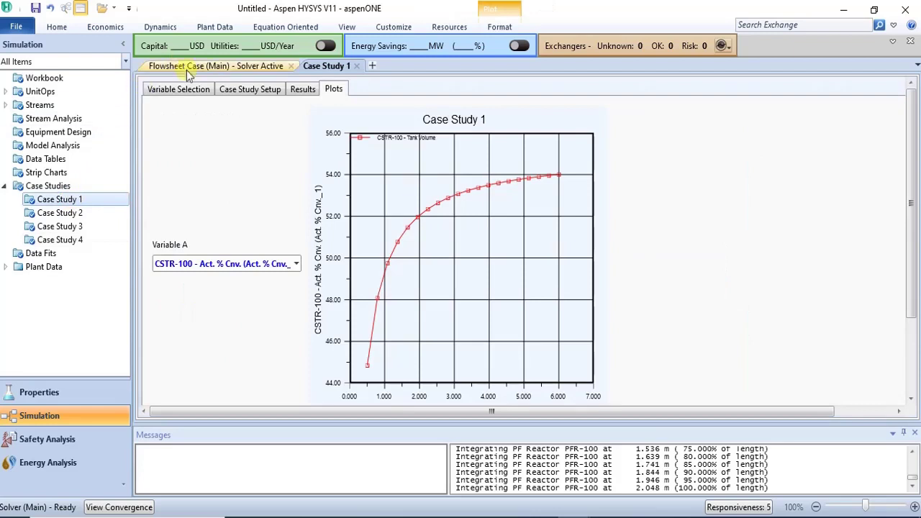
pyautogui.click(178, 91)
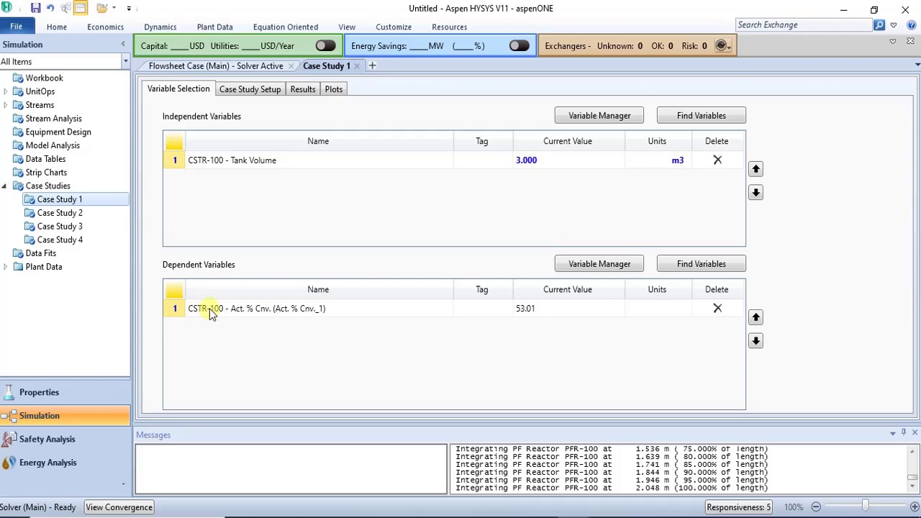
pyautogui.click(81, 242)
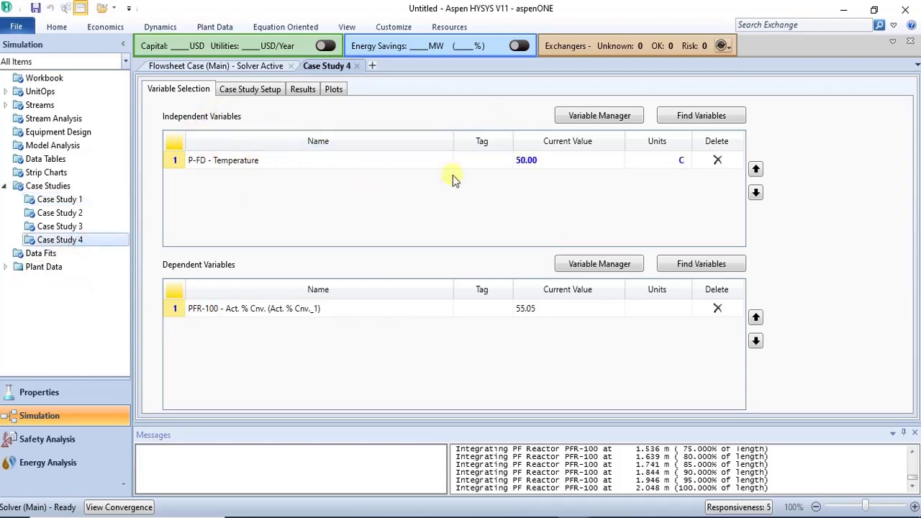
pyautogui.click(231, 89)
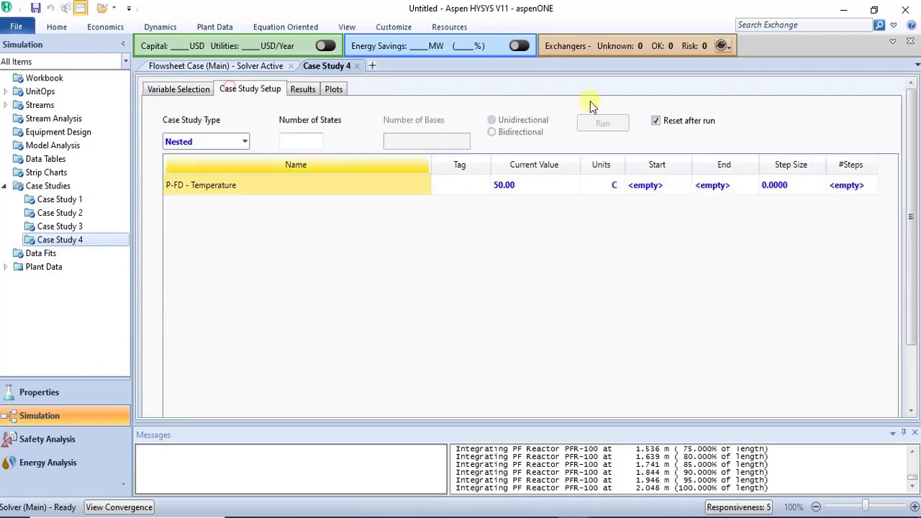
# - Set the nested study's P-FD temperature range from 30 to 86 °C in 20 steps
pyautogui.click(634, 186)
pyautogui.write('30')
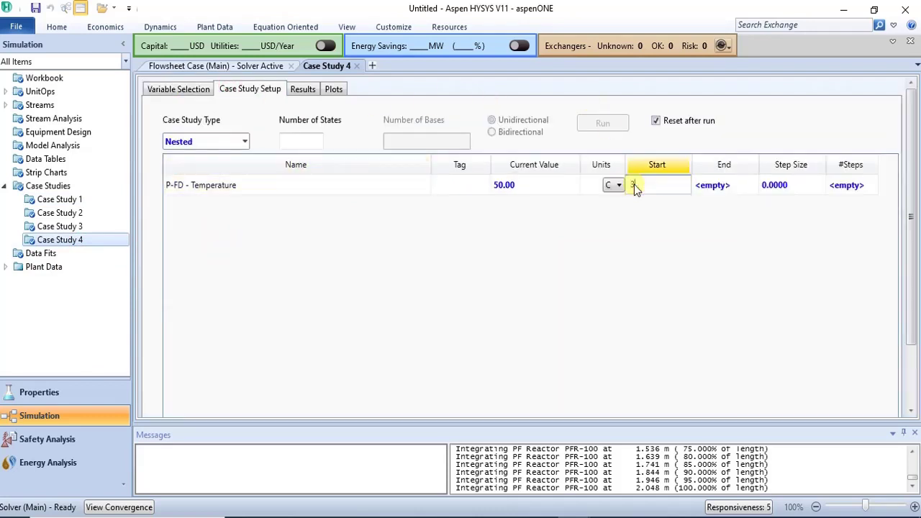
pyautogui.press('Return')
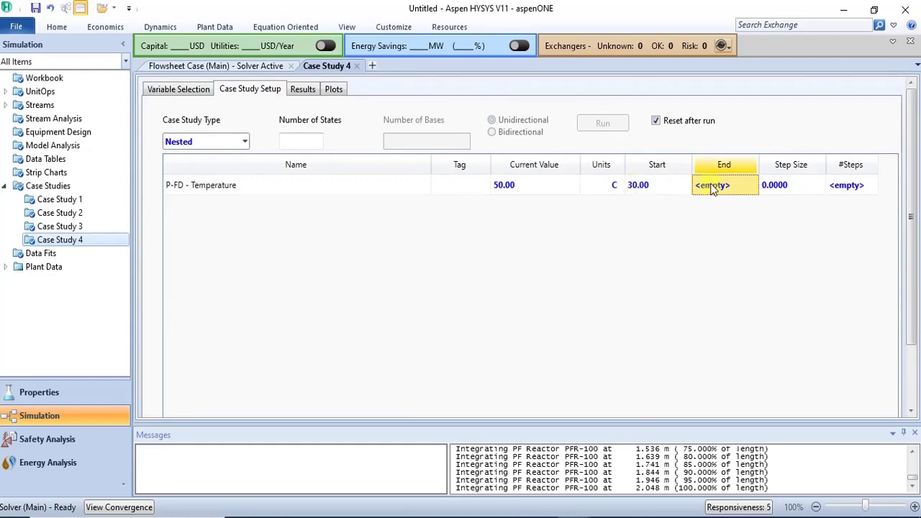
pyautogui.write('86')
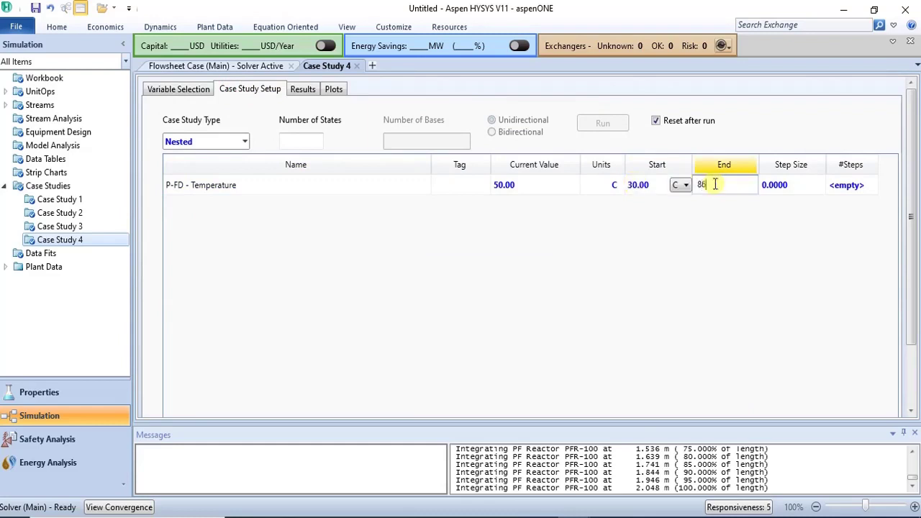
pyautogui.press('Return')
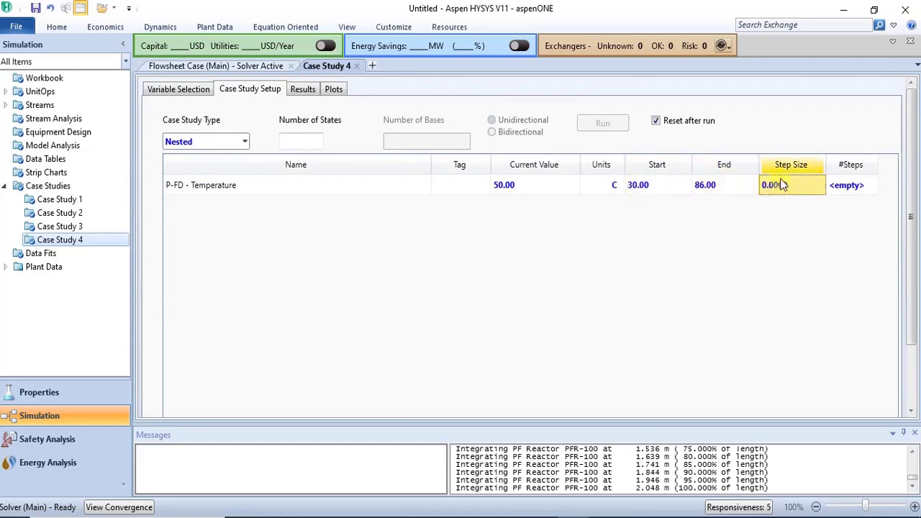
pyautogui.click(846, 186)
pyautogui.write('2')
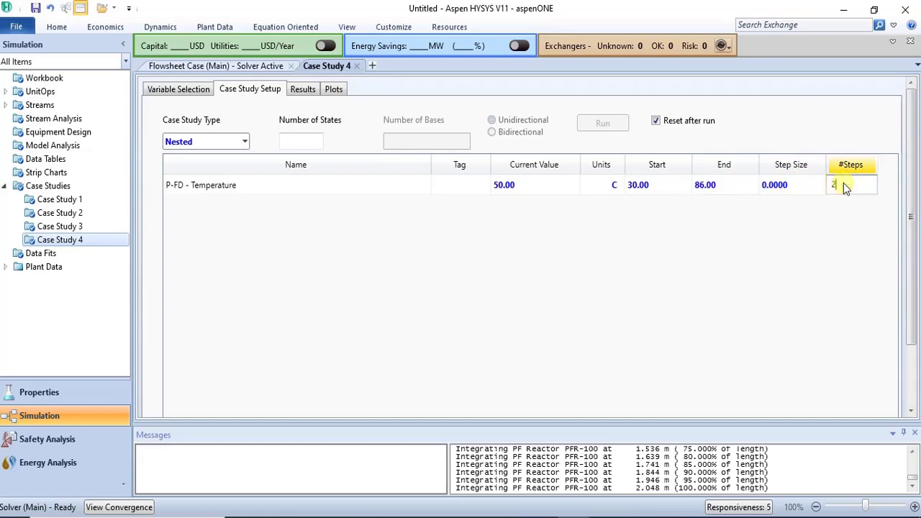
pyautogui.write('20')
pyautogui.press('Return')
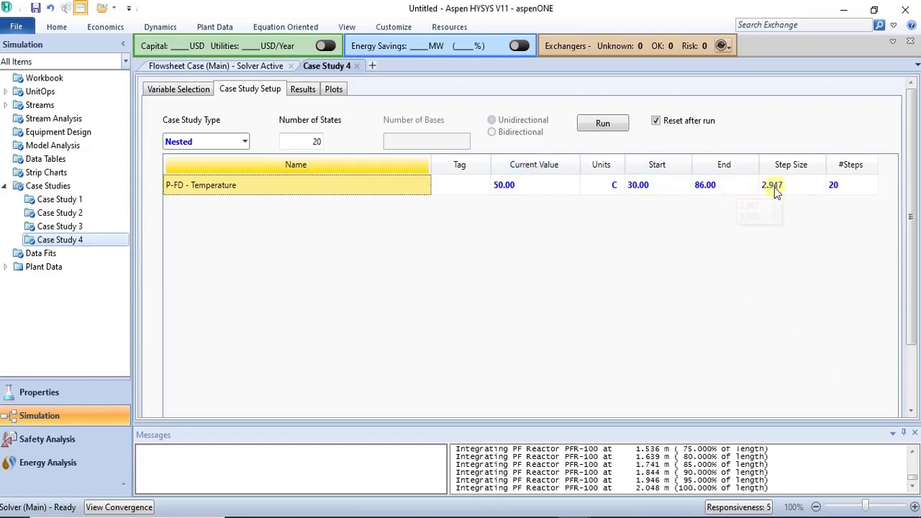
# - Change Case Study 4 to the Sensitivity type and set the P-FD temperature range from 30 to 86 °C in 20 steps
pyautogui.click(244, 141)
pyautogui.click(236, 172)
pyautogui.press('Up')
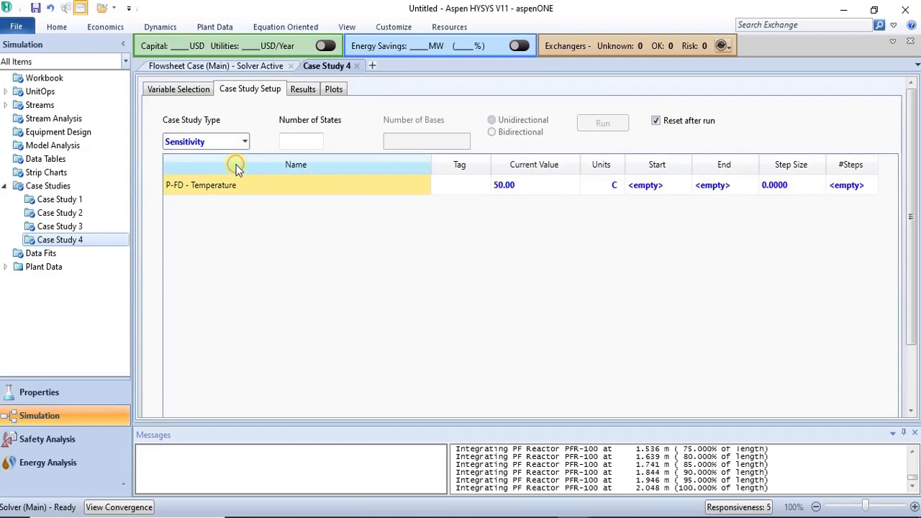
pyautogui.click(636, 187)
pyautogui.press('Return')
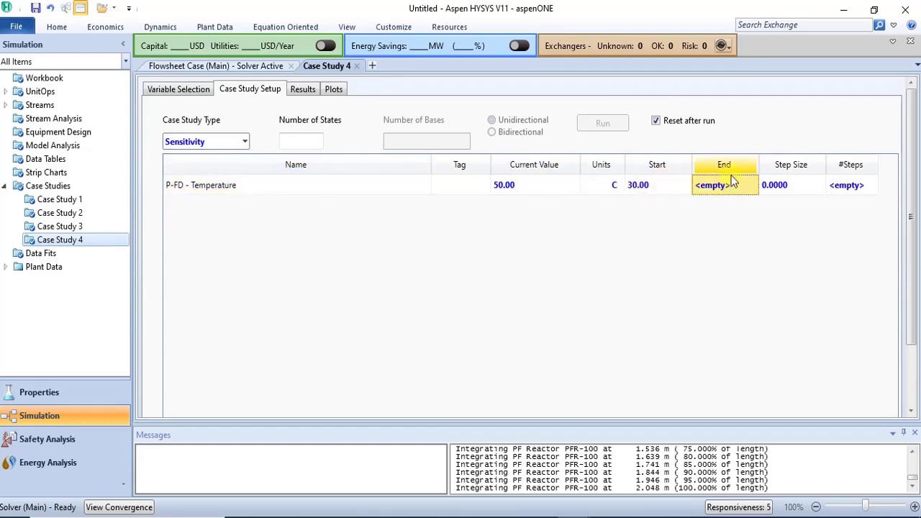
pyautogui.write('86')
pyautogui.press('Return')
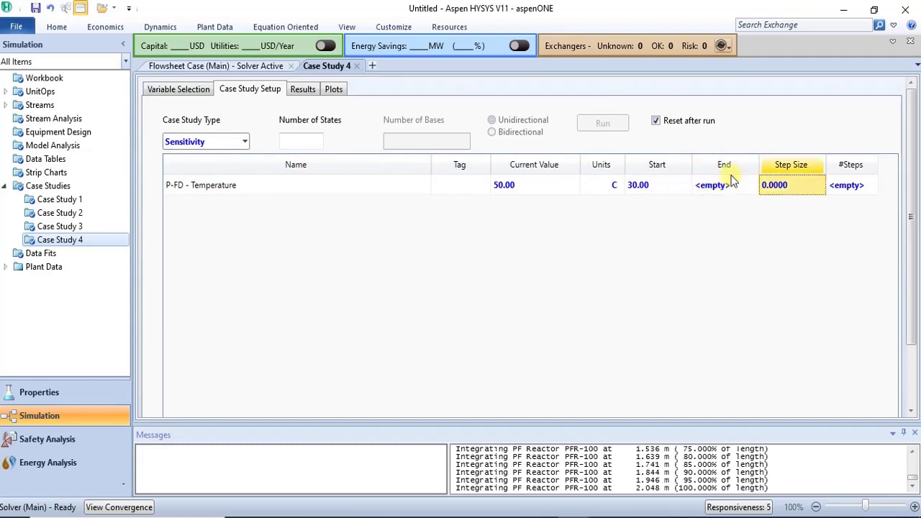
pyautogui.click(859, 192)
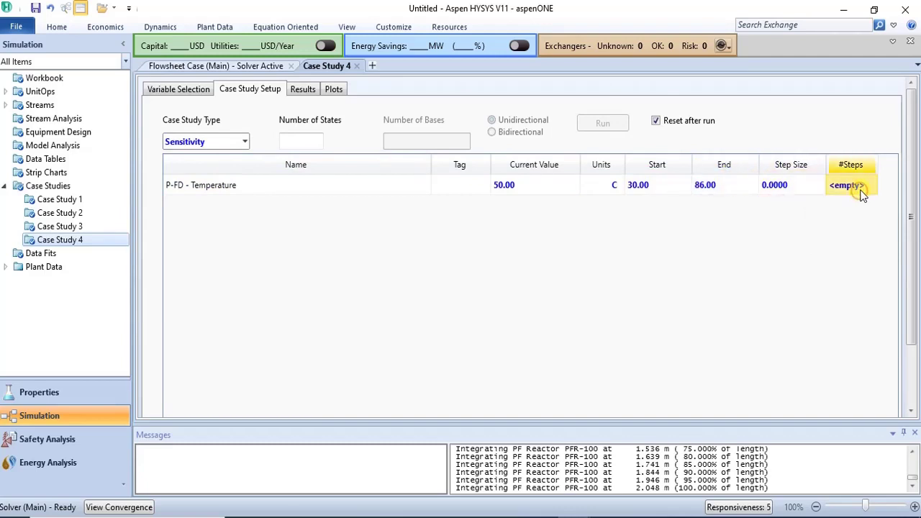
pyautogui.write('20')
pyautogui.press('Return')
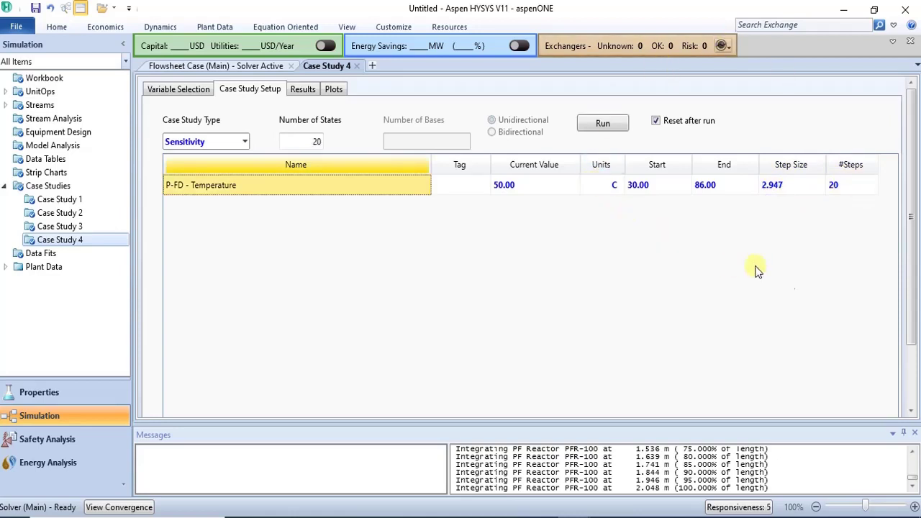
# - Run Case Study 4 and check its completion status
pyautogui.click(602, 123)
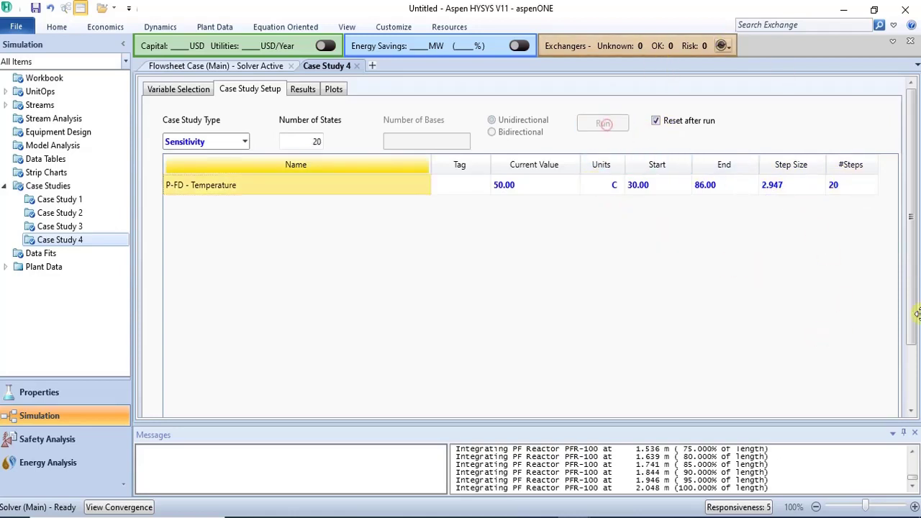
pyautogui.click(912, 376)
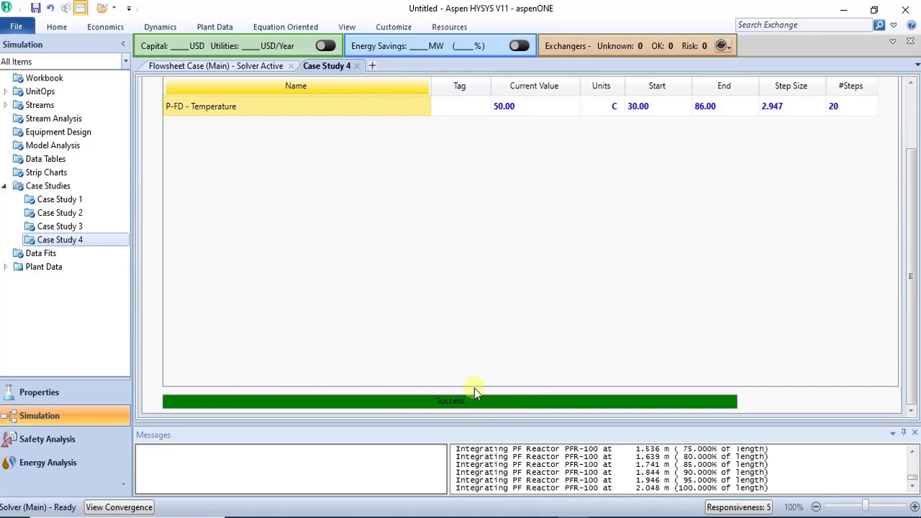
pyautogui.scroll(2, 915, 133)
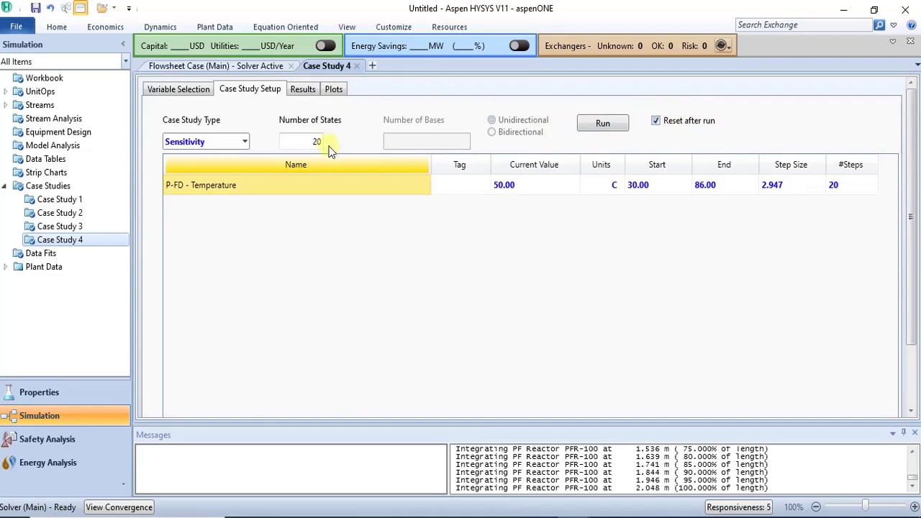
# - Examine the Case Study 4 results table of PFR-100 conversion at each P-FD temperature
pyautogui.click(315, 90)
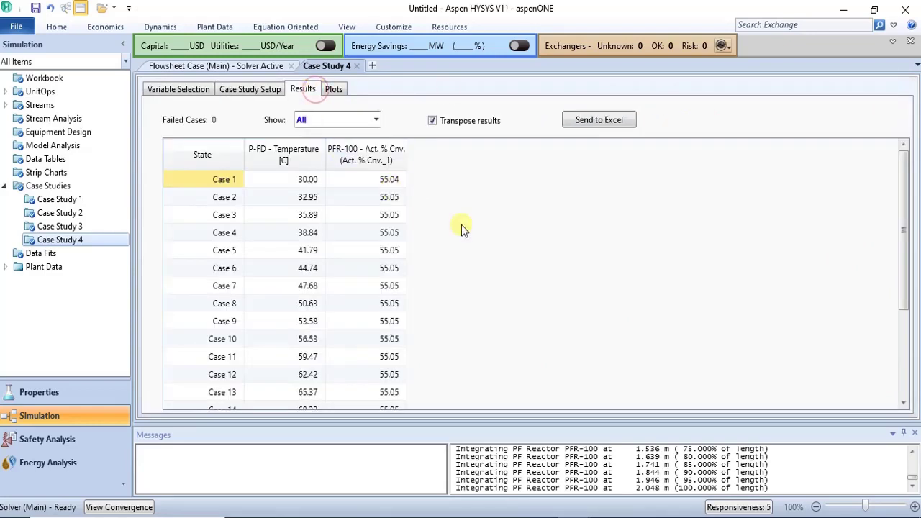
pyautogui.moveTo(905, 297); pyautogui.dragTo(898, 260)
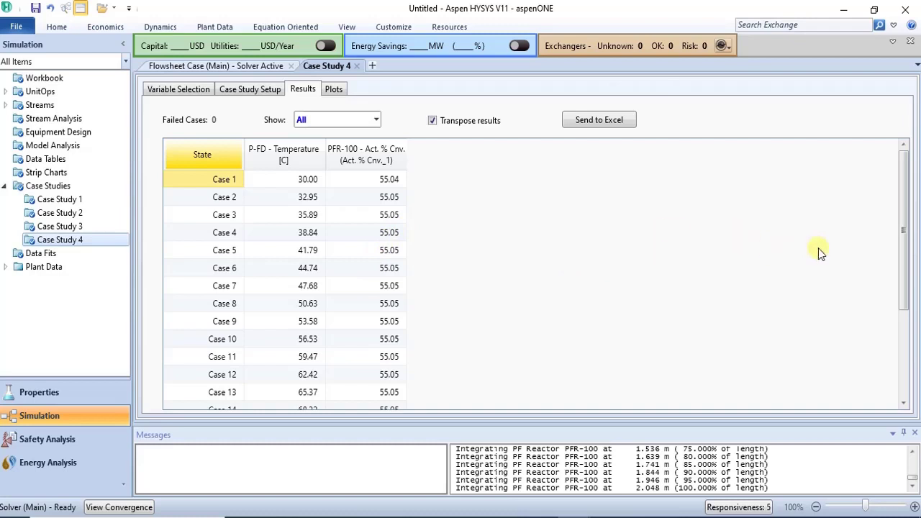
pyautogui.moveTo(899, 277); pyautogui.dragTo(908, 389)
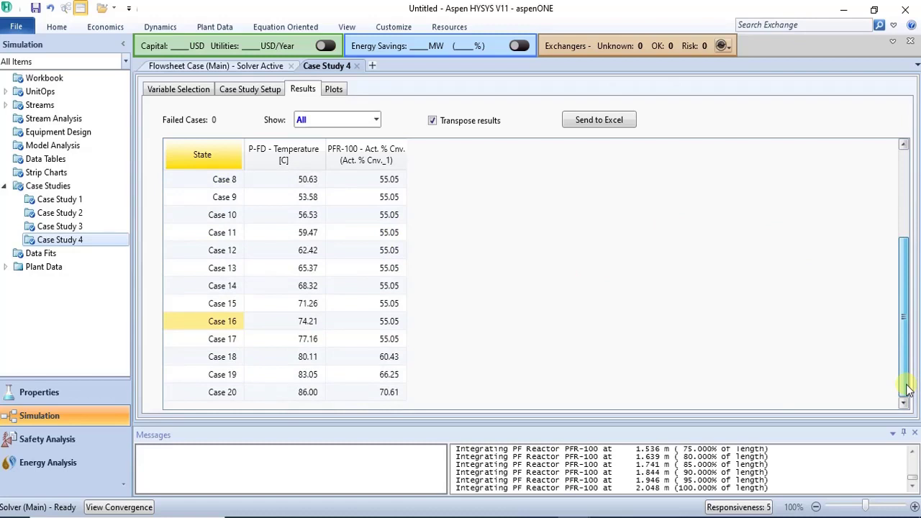
# - Examine the Case Study 4 plot of PFR-100 conversion against P-FD temperature
pyautogui.moveTo(907, 389); pyautogui.dragTo(900, 304)
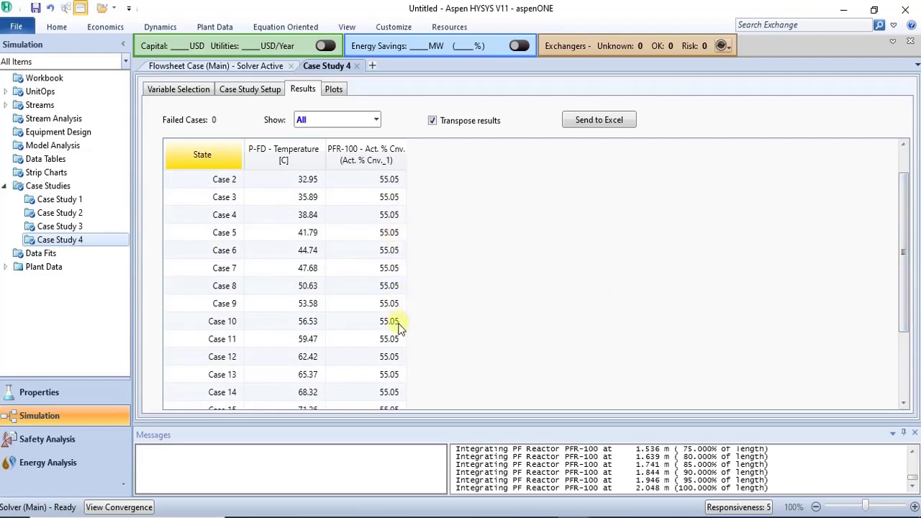
pyautogui.click(334, 92)
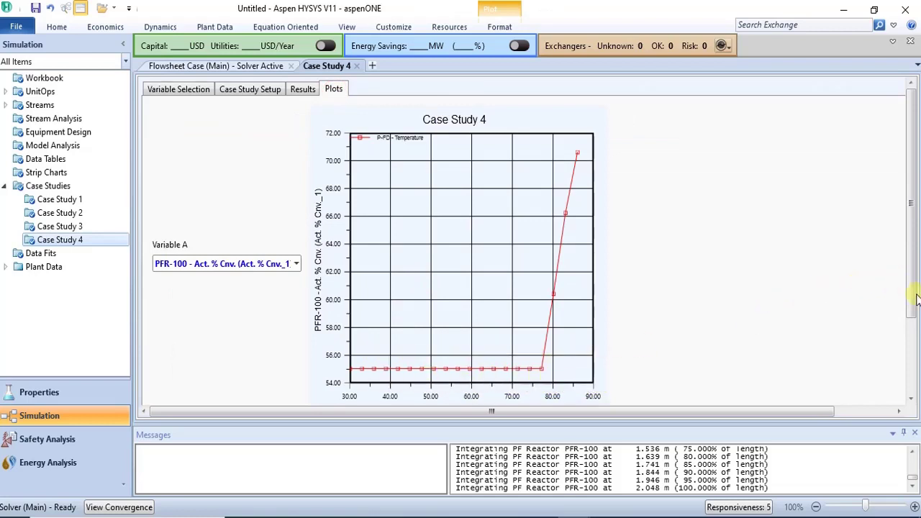
pyautogui.moveTo(913, 295); pyautogui.dragTo(912, 314)
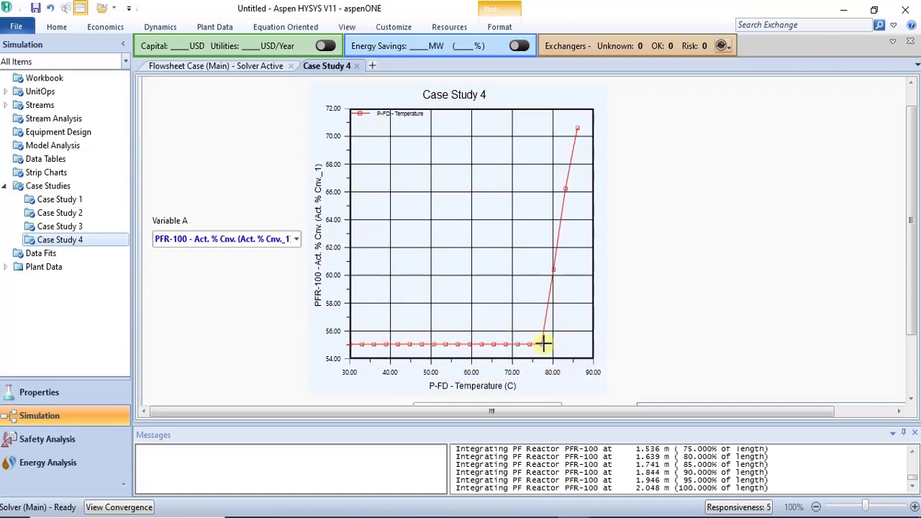
pyautogui.moveTo(542, 344)
pyautogui.moveTo(374, 343)
pyautogui.moveTo(561, 144)
pyautogui.click(910, 84)
pyautogui.moveTo(551, 215)
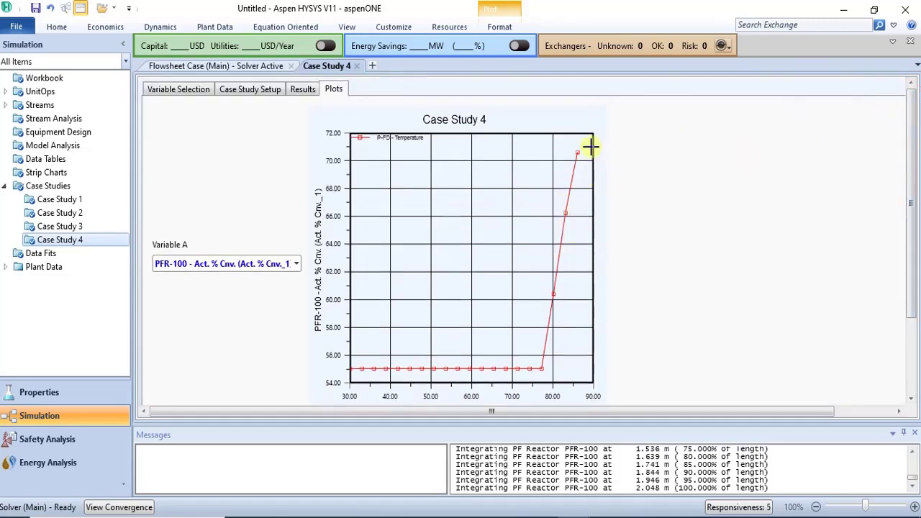
# - Compare the Case Study 4 plot with its tabulated PFR-100 conversion results
pyautogui.click(306, 93)
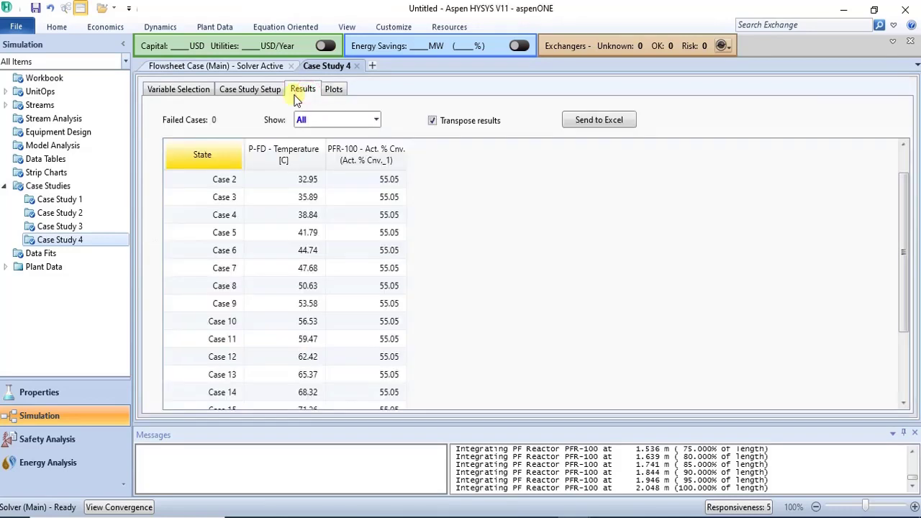
pyautogui.click(333, 89)
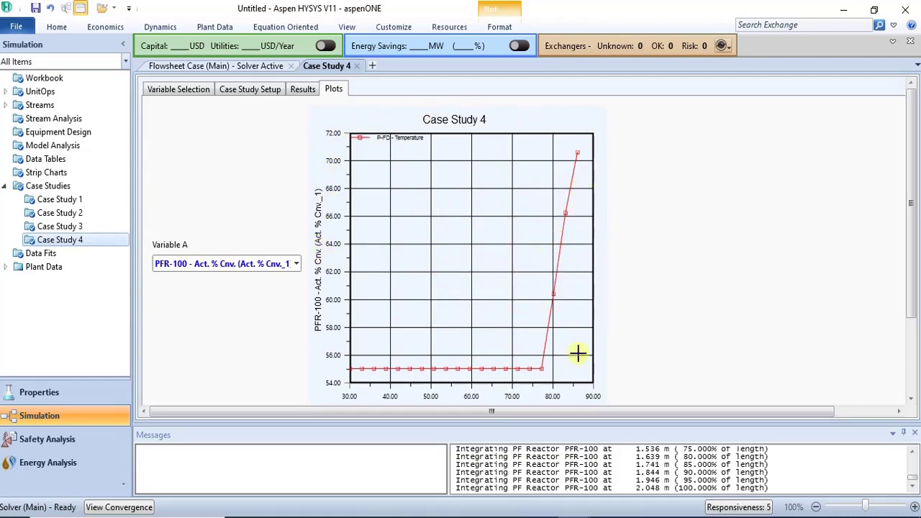
pyautogui.click(307, 92)
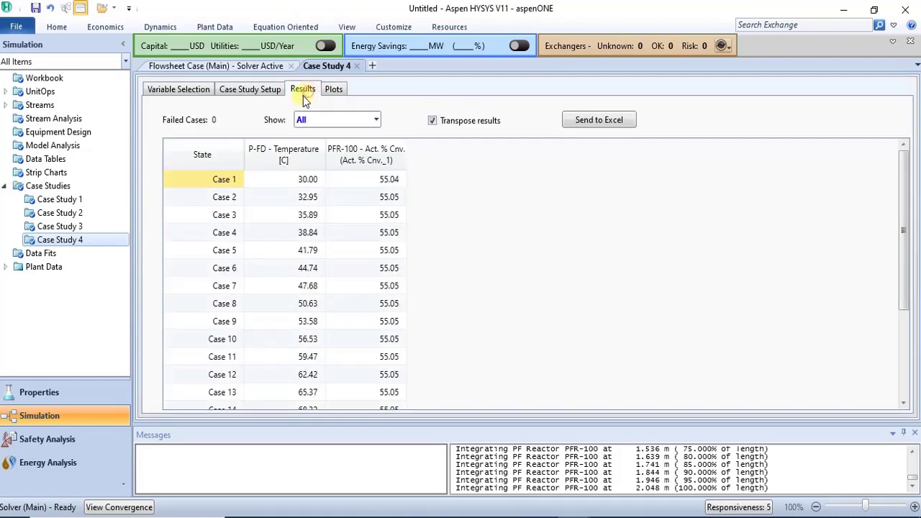
# - Check the copy, export and print options offered for the Case Study 4 results table and plot
pyautogui.rightClick(374, 225)
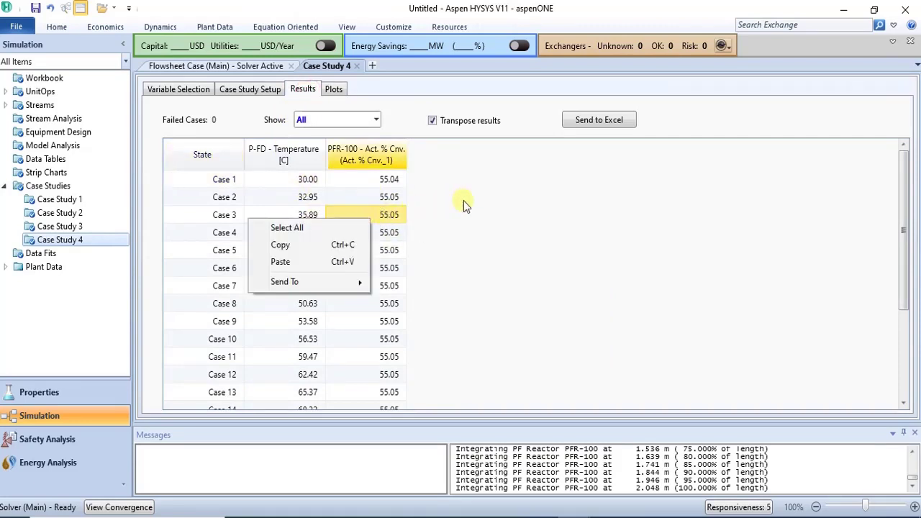
pyautogui.rightClick(437, 183)
pyautogui.click(443, 185)
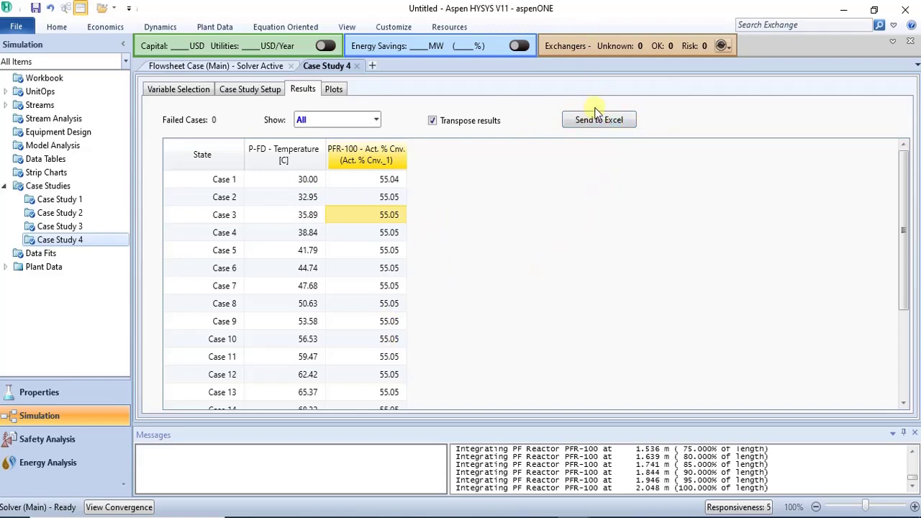
pyautogui.click(333, 88)
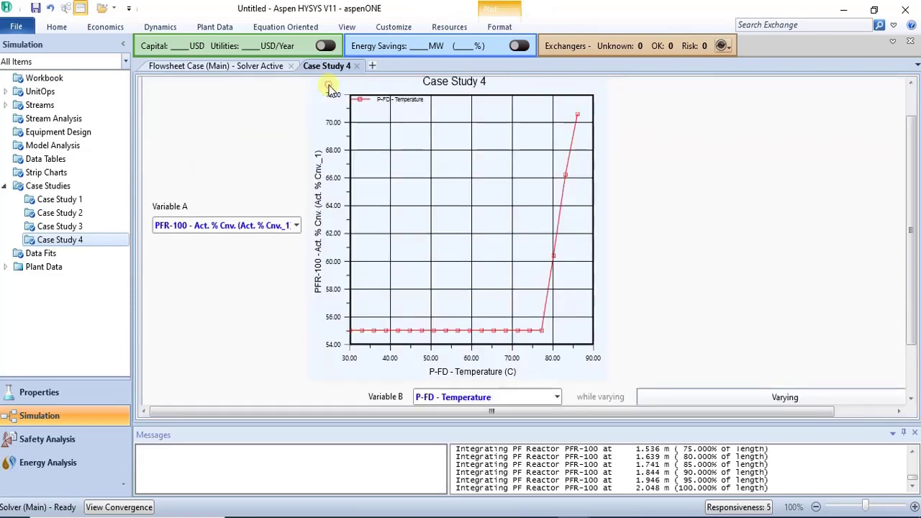
pyautogui.rightClick(460, 172)
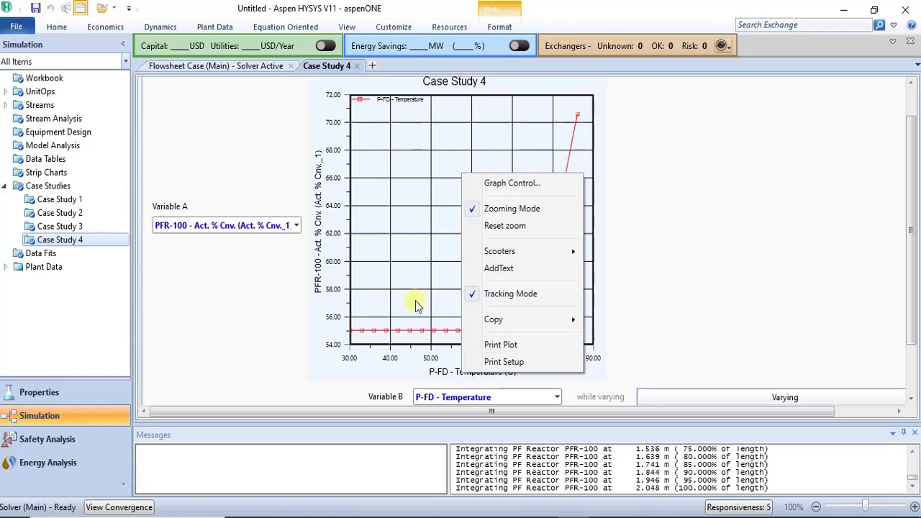
pyautogui.click(392, 257)
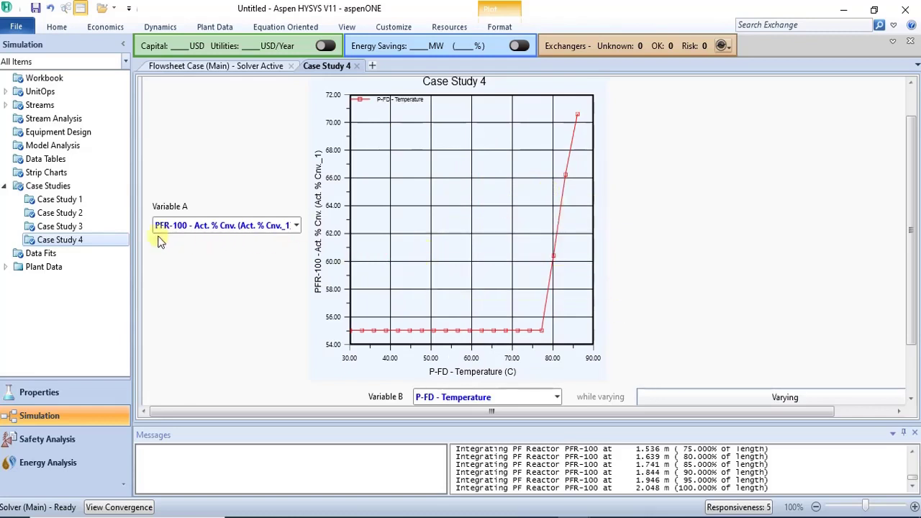
# - Return to the main flowsheet and review the CSTR and PFR models with their product stream tables
pyautogui.click(174, 67)
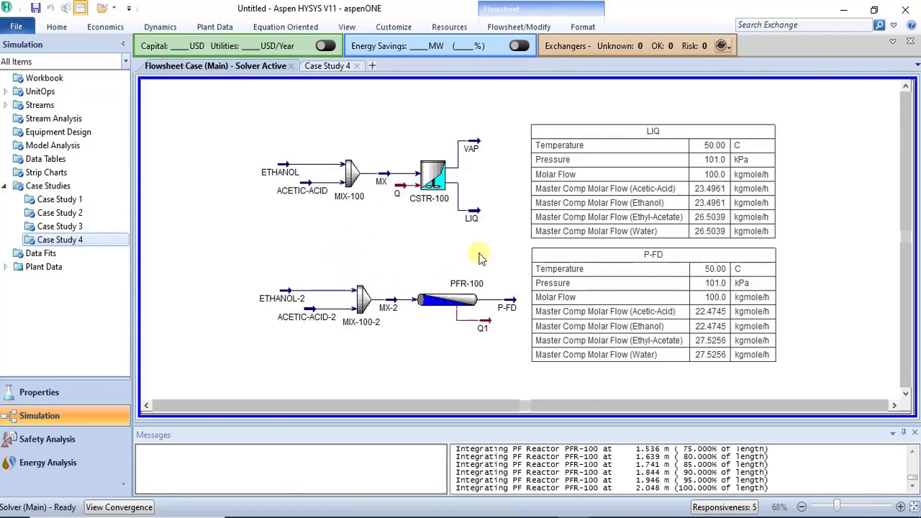
pyautogui.moveTo(476, 295)
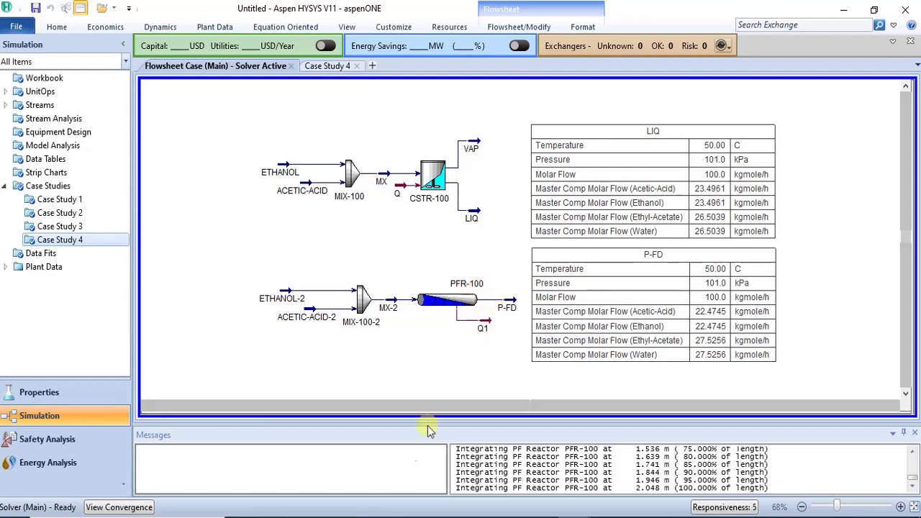
# - Switch to Microsoft Edge and show the n-butane isomerization practice problem in KINETIC MODELLING IN ASPEN.pdf at a larger zoom
pyautogui.hotkey('alt', 'Tab')
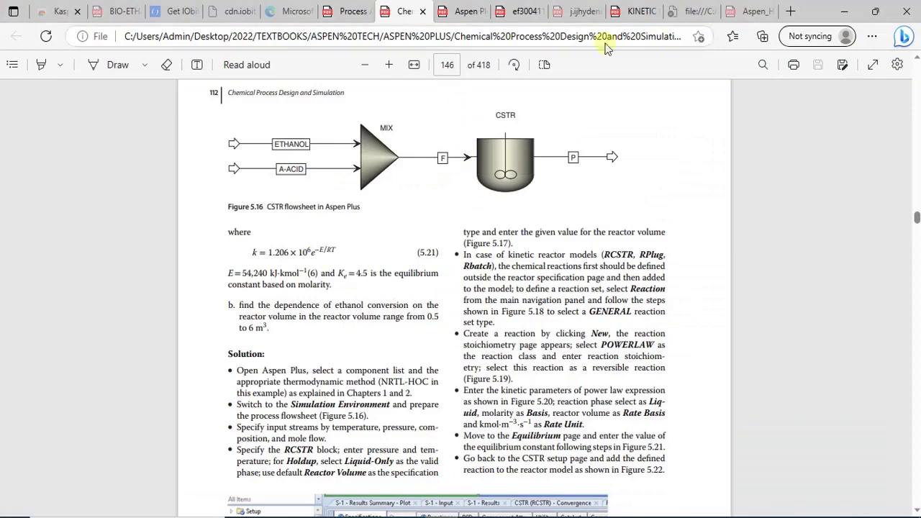
pyautogui.click(750, 12)
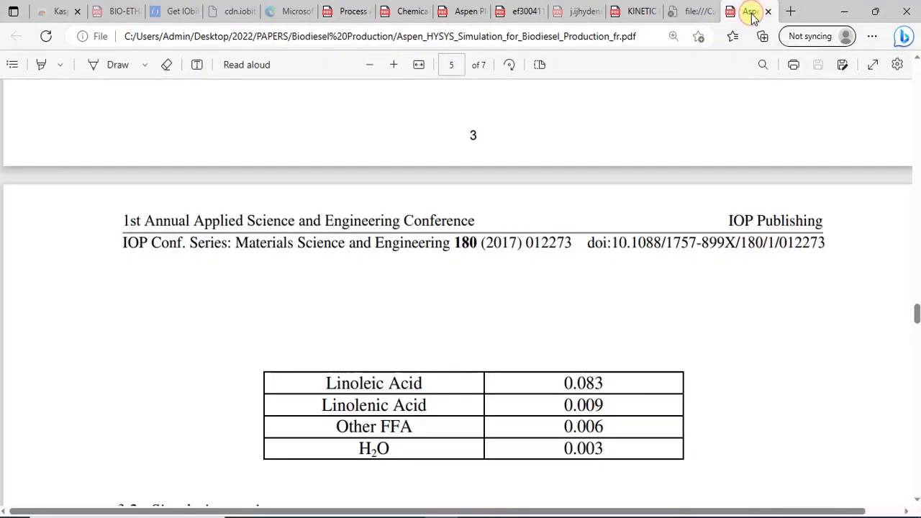
pyautogui.click(637, 10)
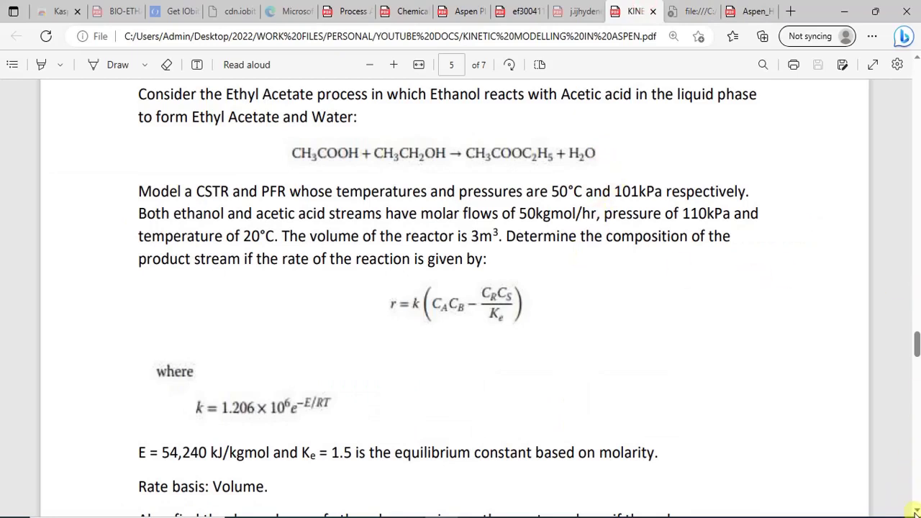
pyautogui.scroll(-5, 915, 509)
pyautogui.scroll(-10, 913, 508)
pyautogui.scroll(-1, 913, 508)
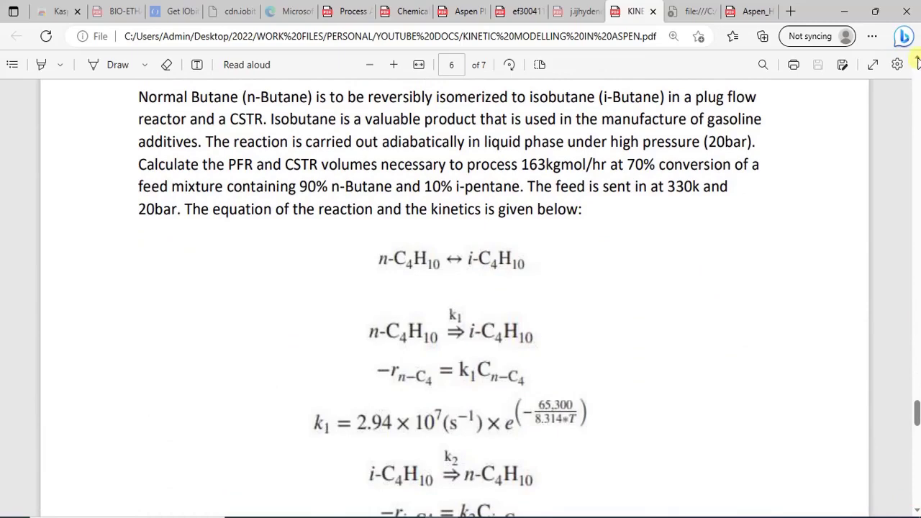
pyautogui.scroll(1, 914, 79)
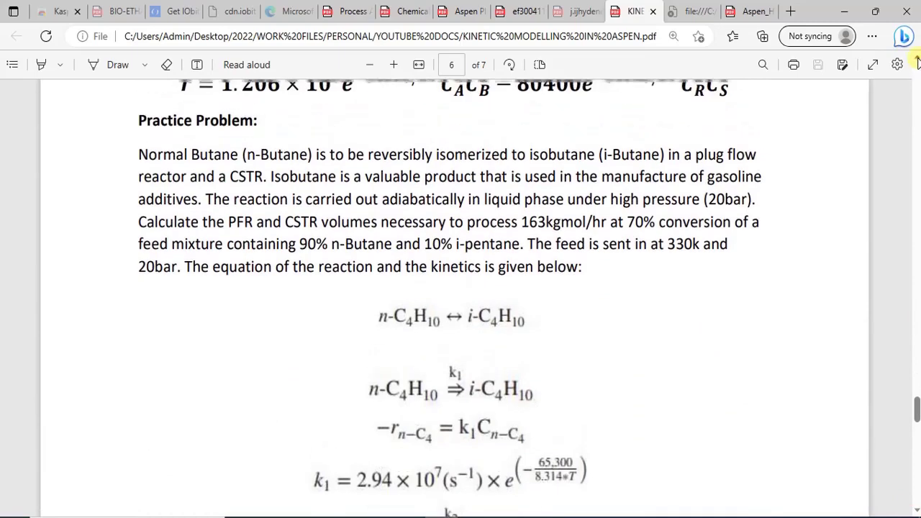
pyautogui.click(394, 68)
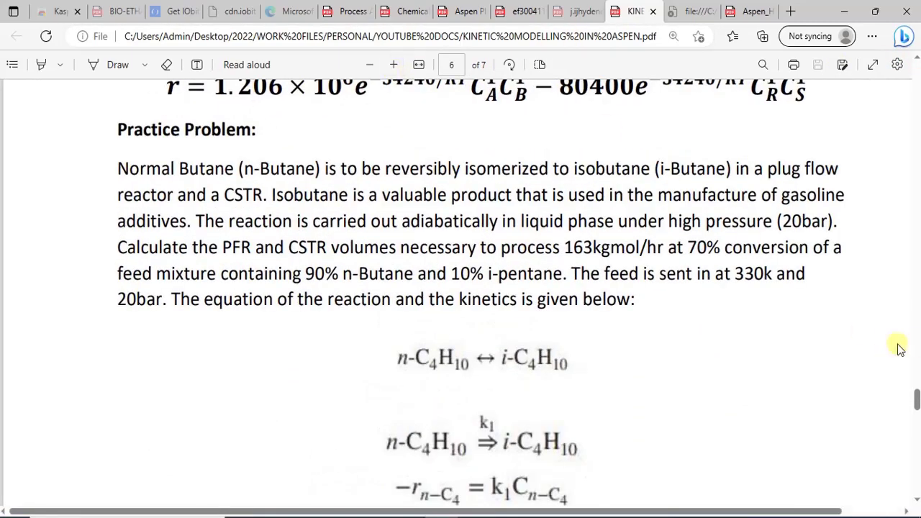